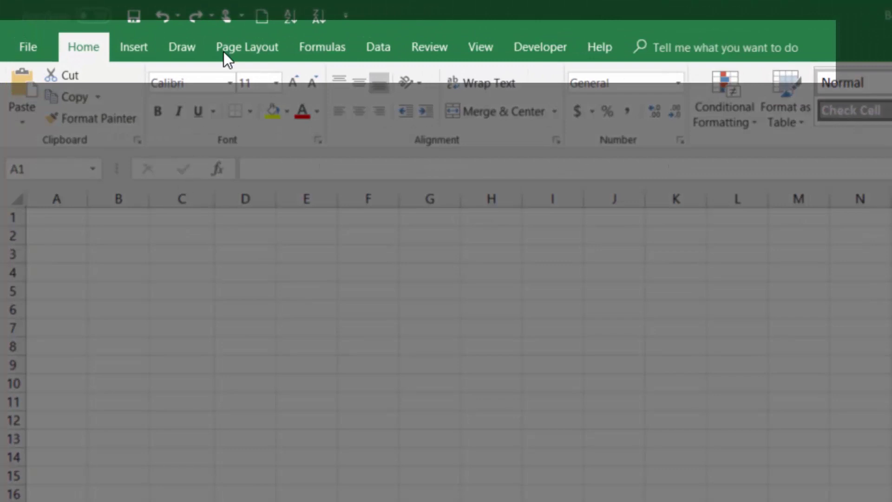
Browse the Page Layout, Formulas, Data, Review, View and Developer tabs, then return to Home.
{"action": "left_click", "coordinate": [155, 51]}
{"action": "left_click", "coordinate": [246, 48]}
{"action": "left_click", "coordinate": [325, 49]}
{"action": "left_click", "coordinate": [380, 51]}
{"action": "left_click", "coordinate": [429, 48]}
{"action": "left_click", "coordinate": [481, 48]}
{"action": "left_click", "coordinate": [541, 49]}
{"action": "left_click", "coordinate": [93, 51]}
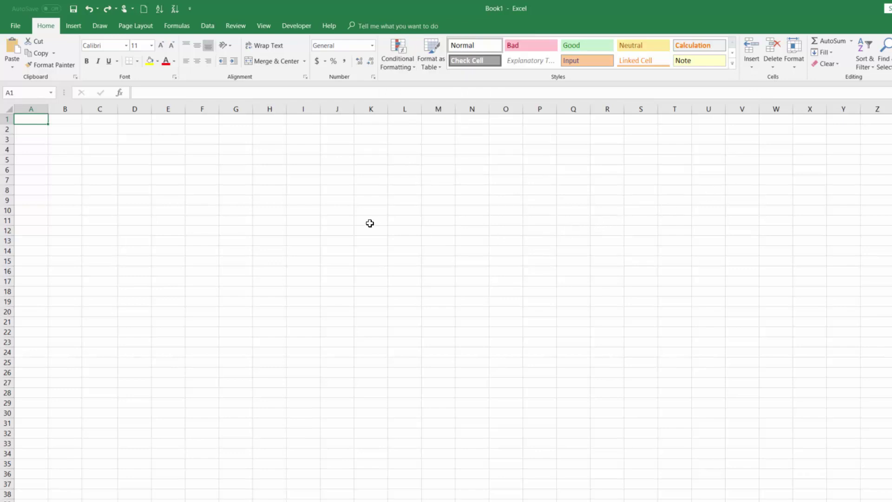
Revisit Page Layout, Data, Review and View using the Alt+P, Alt+A, Alt+R and Alt+W key tips.
{"action": "key", "text": "alt+p"}
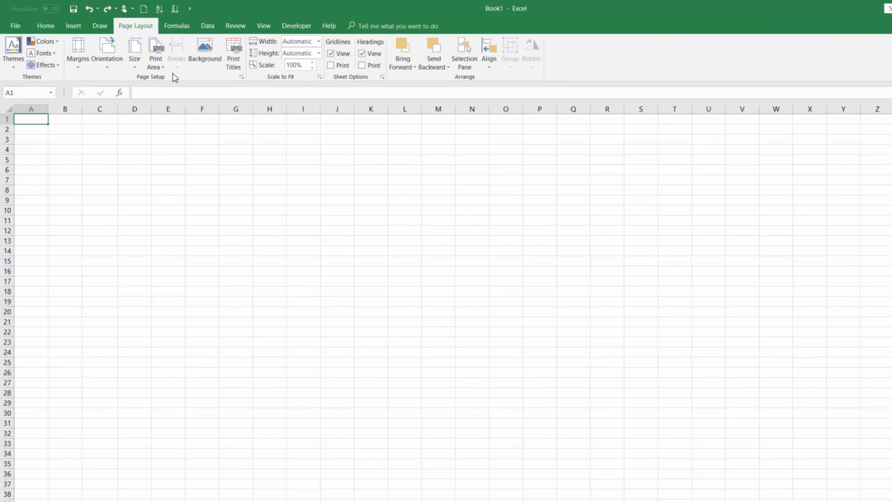
{"action": "key", "text": "alt+a"}
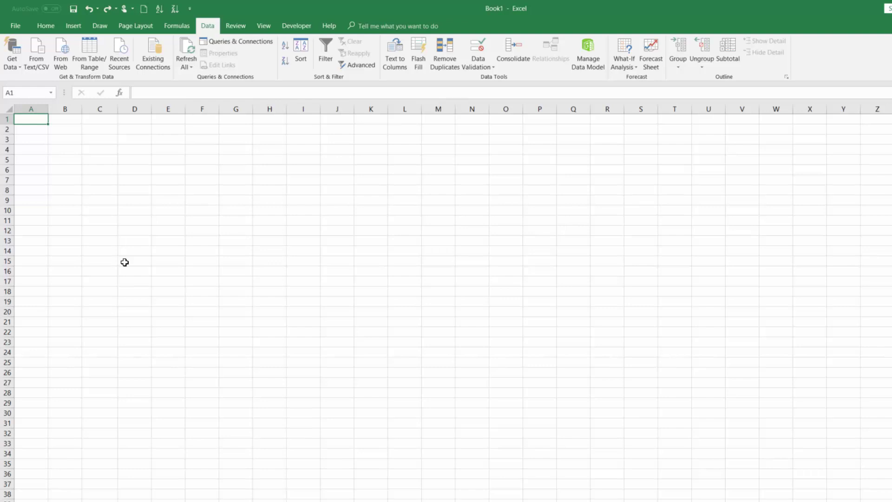
{"action": "key", "text": "alt+r"}
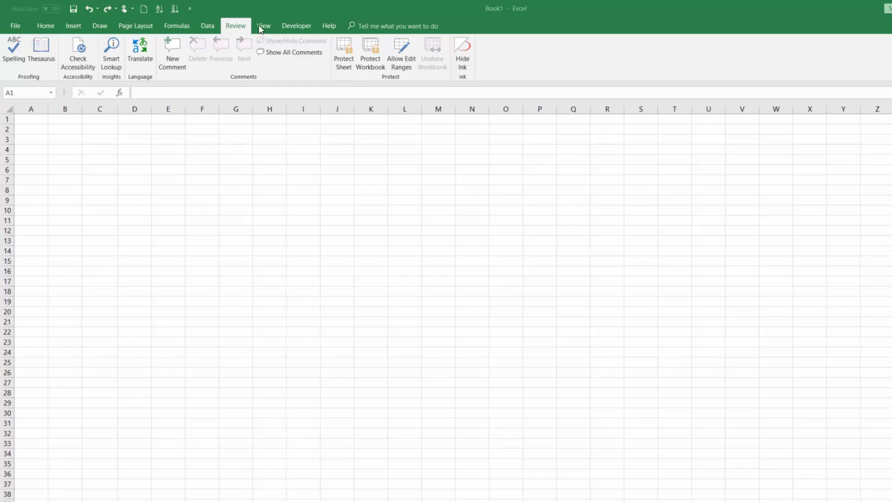
{"action": "key", "text": "alt+w"}
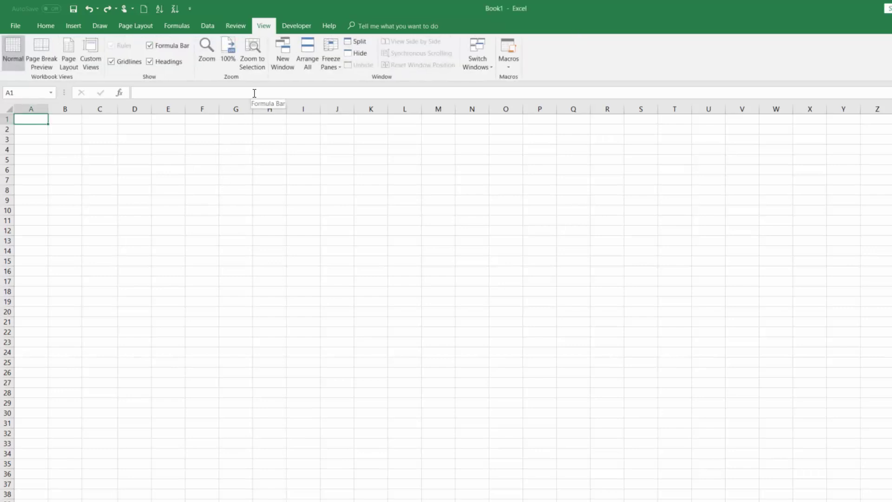
{"action": "scroll", "coordinate": [283, 59], "scroll_direction": "down", "scroll_amount": 1}
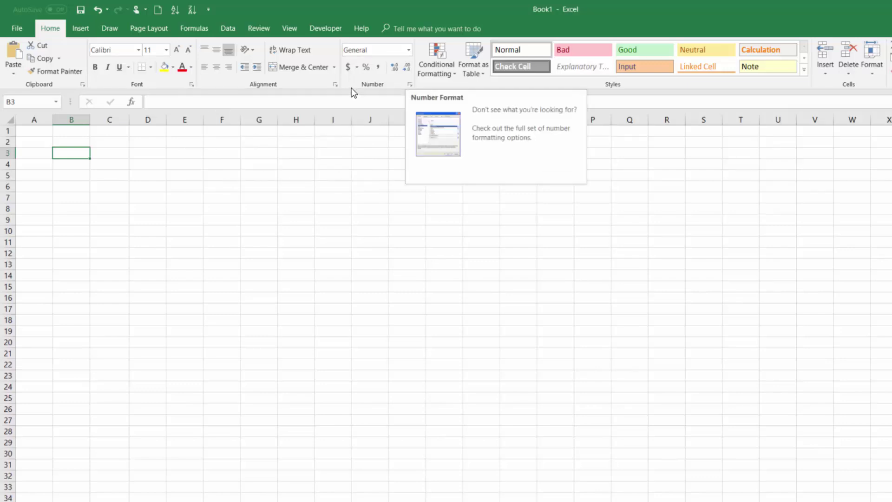
{"action": "left_click", "coordinate": [409, 85]}
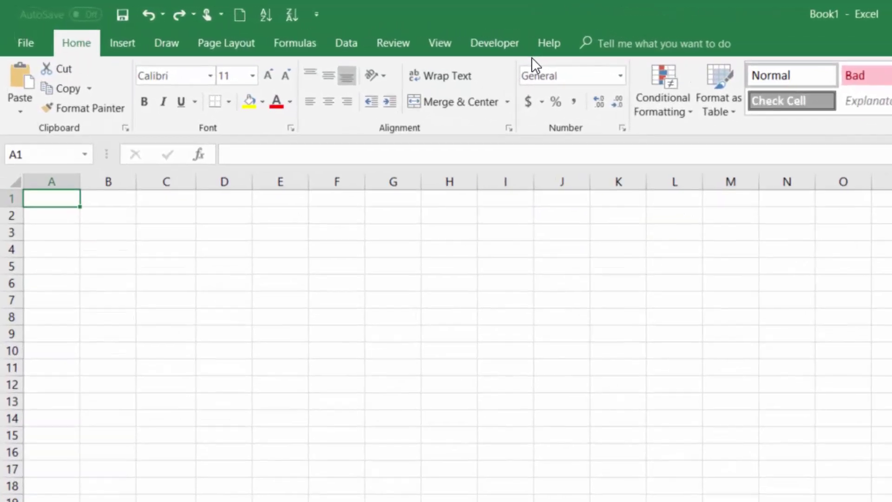
{"action": "key", "text": "ctrl+F1"}
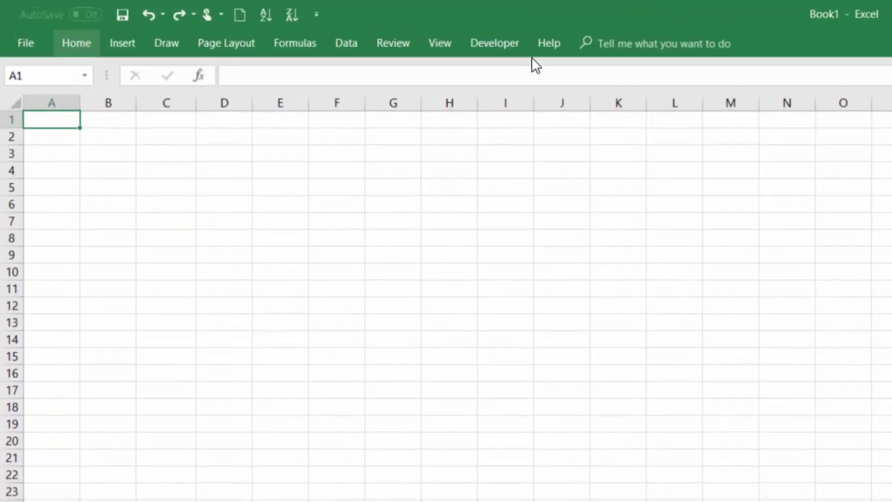
{"action": "double_click", "coordinate": [89, 46]}
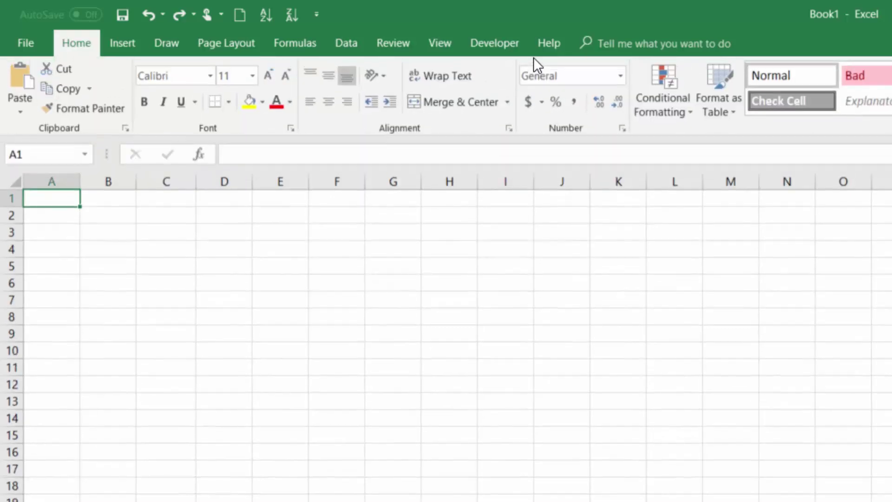
{"action": "left_click", "coordinate": [261, 152]}
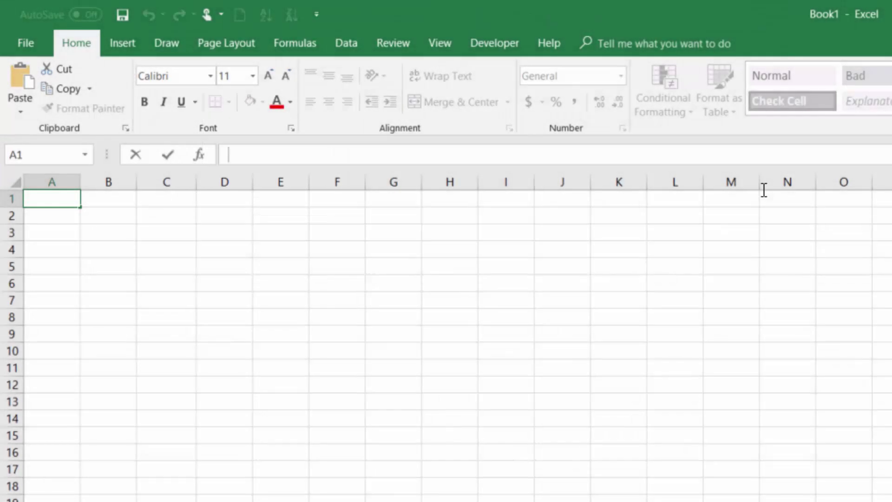
{"action": "left_click", "coordinate": [225, 317]}
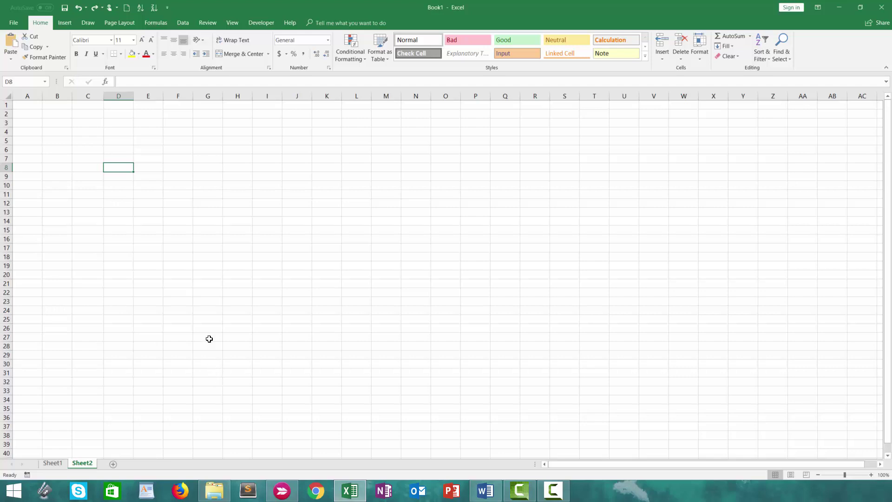
{"action": "left_click", "coordinate": [29, 102]}
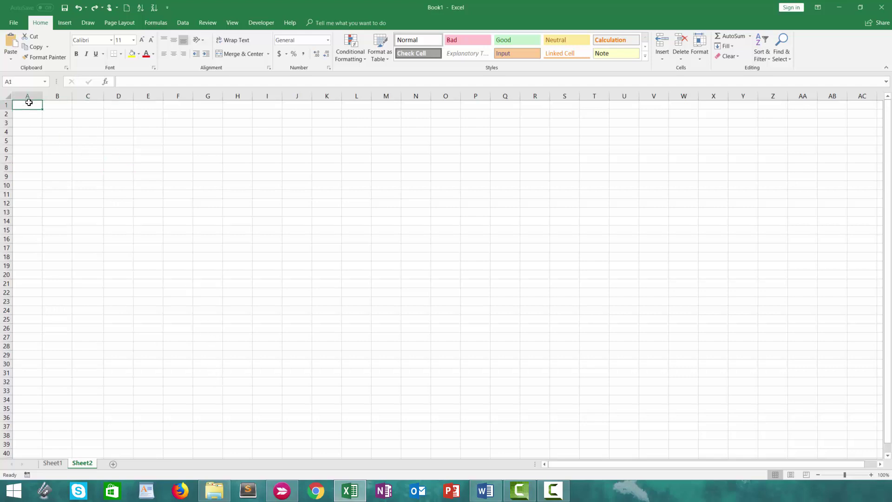
{"action": "key", "text": "ctrl+Down"}
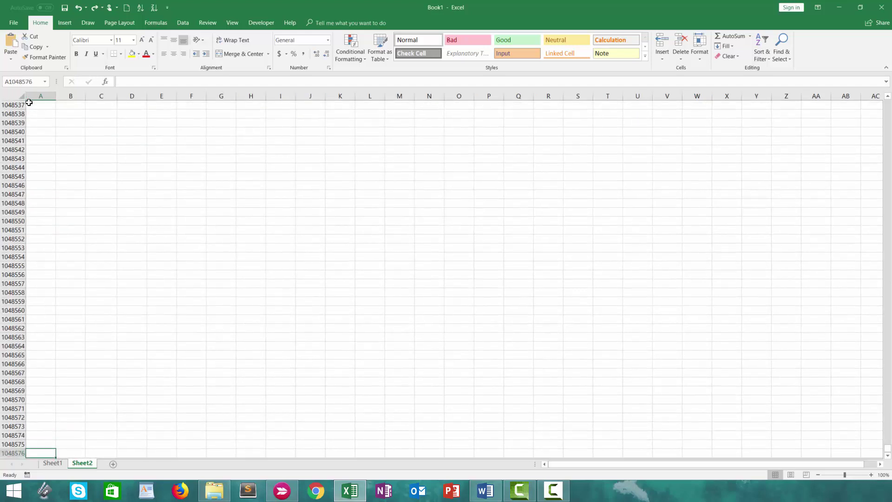
{"action": "key", "text": "ctrl+Up"}
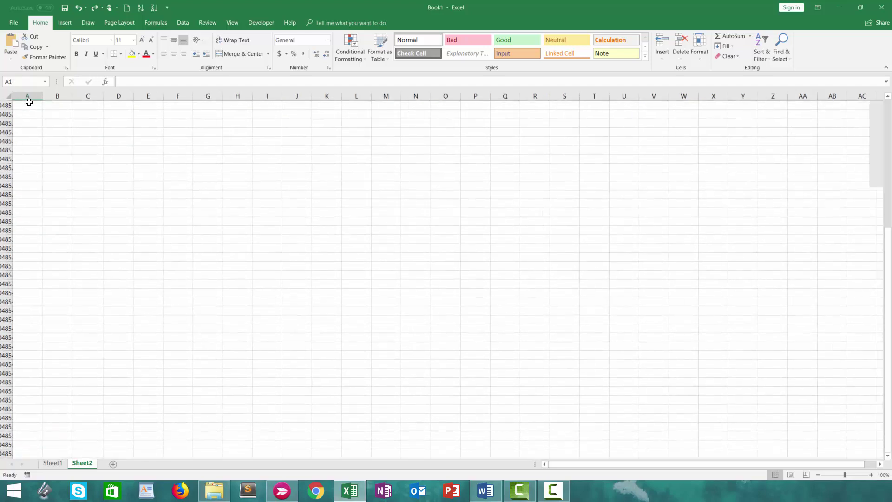
{"action": "key", "text": "ctrl+Right"}
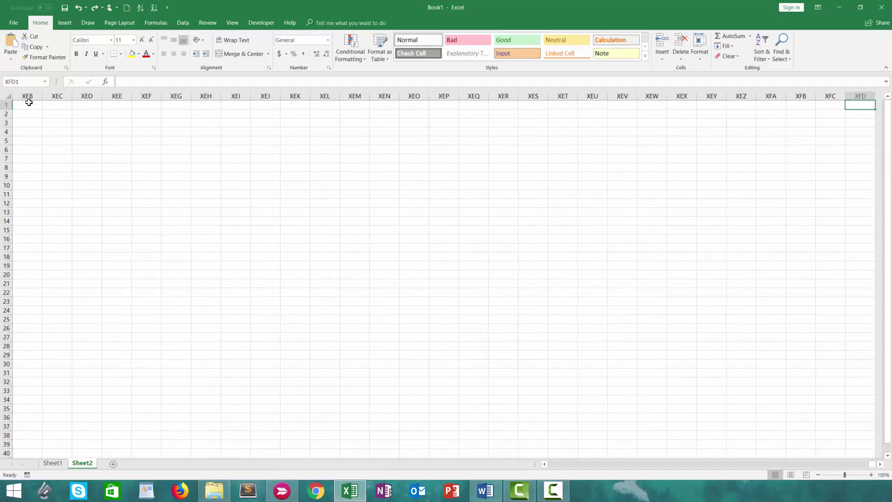
{"action": "key", "text": "ctrl+Left"}
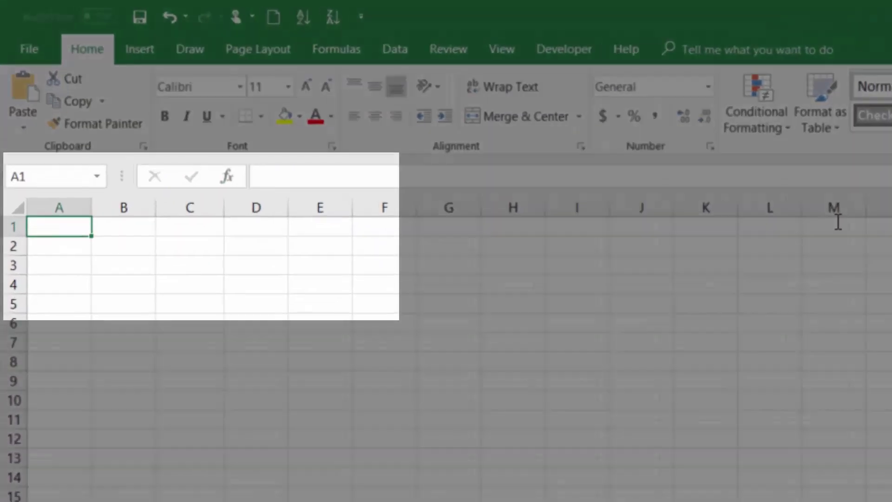
Enter the formula =1+1 in cell A1 so it displays 2.
{"action": "left_click", "coordinate": [372, 82]}
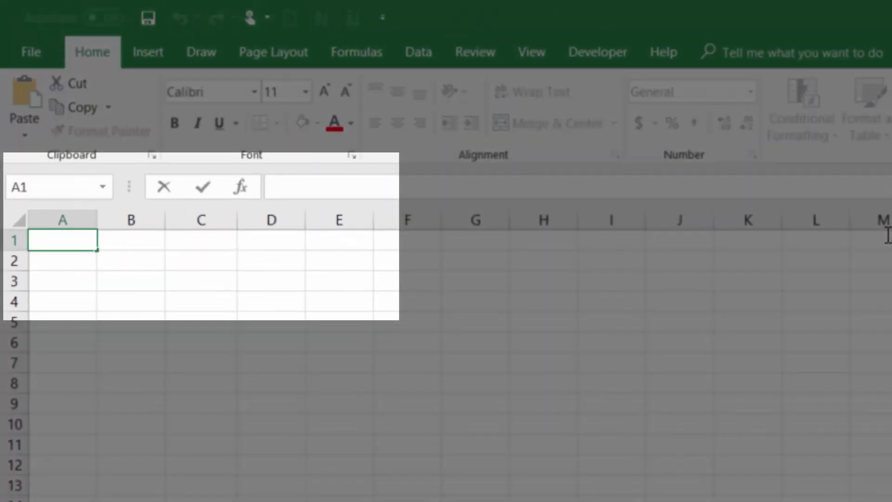
{"action": "type", "text": "=1+1"}
{"action": "key", "text": "Return"}
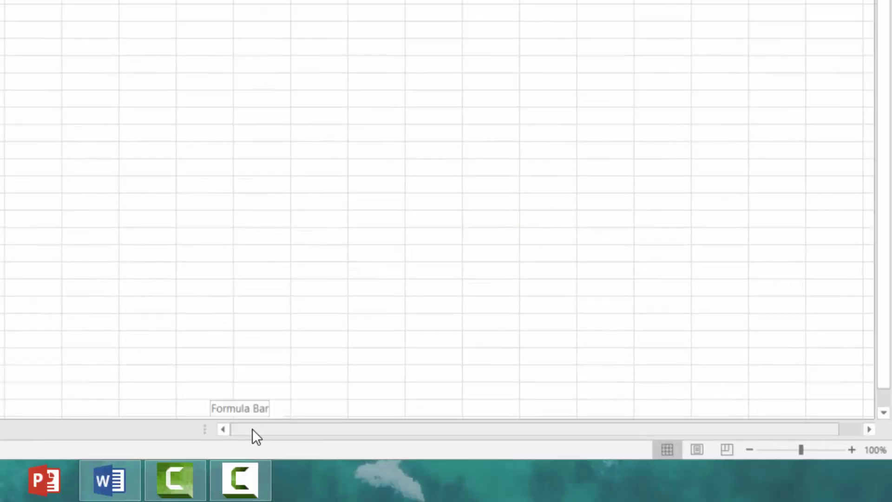
Use Ctrl+arrow keys to jump to XFD1 and the last row of column A, returning to A1 each time.
{"action": "left_click_drag", "start_coordinate": [252, 429], "coordinate": [125, 430]}
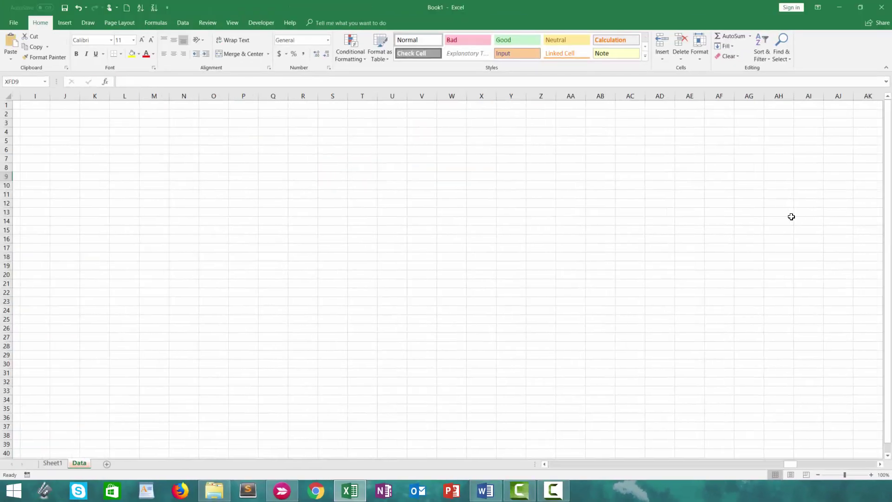
{"action": "key", "text": "ctrl+Right"}
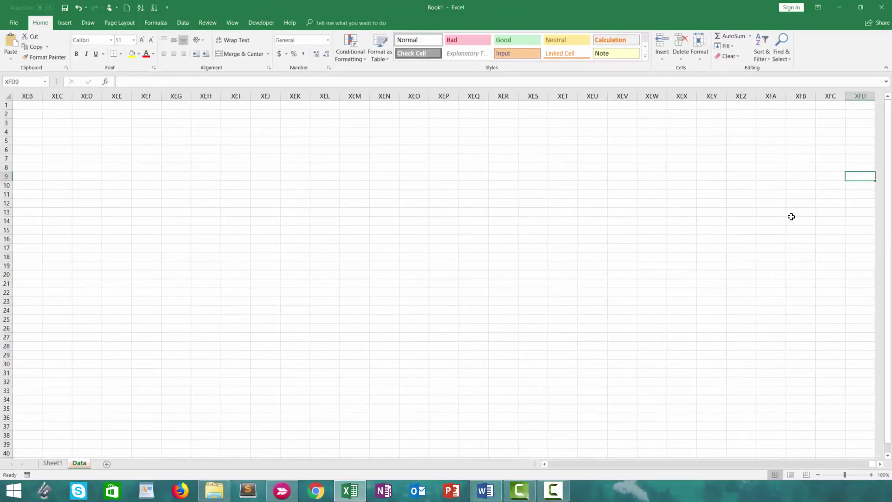
{"action": "key", "text": "ctrl+Left"}
{"action": "key", "text": "ctrl+Up"}
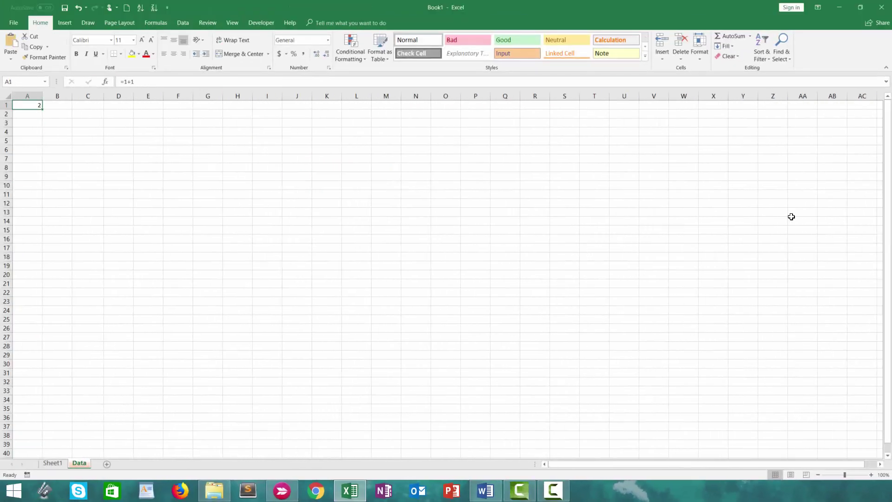
{"action": "key", "text": "ctrl+Right"}
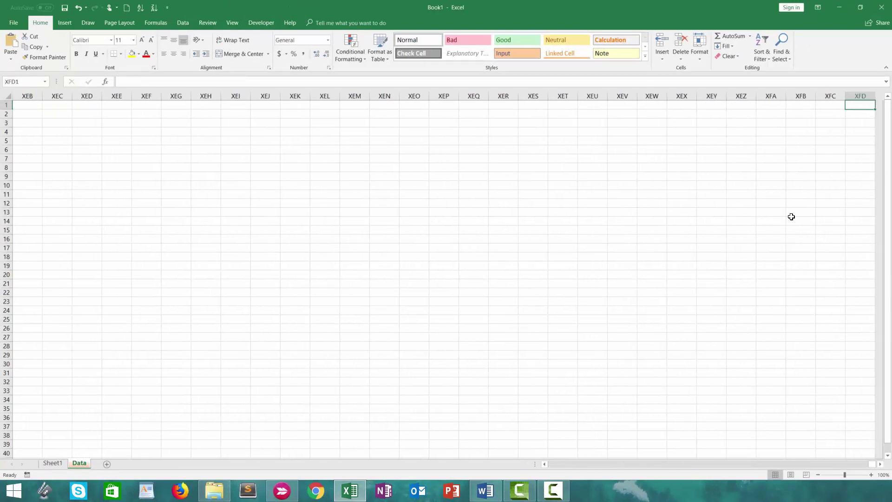
{"action": "key", "text": "ctrl+Left"}
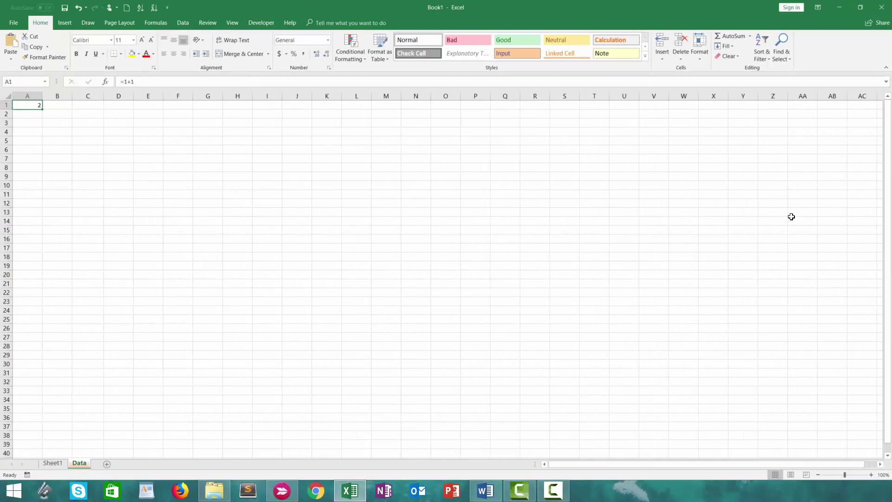
{"action": "key", "text": "ctrl+Down"}
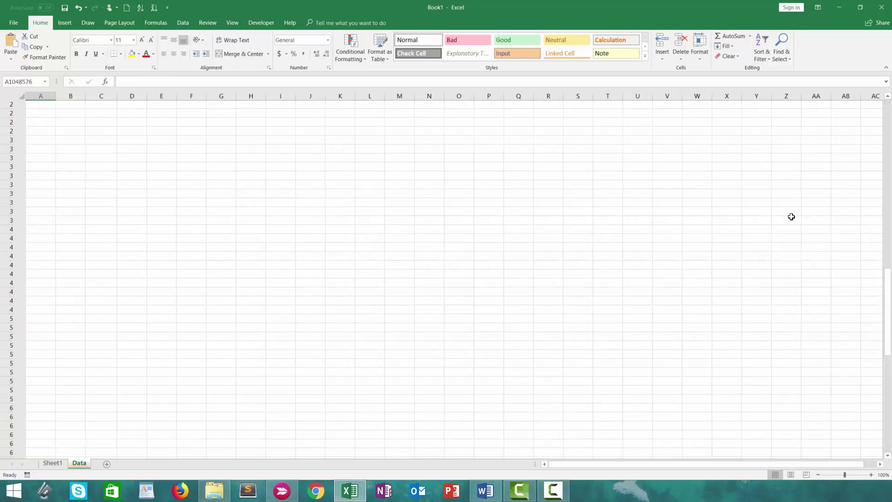
{"action": "key", "text": "ctrl+Up"}
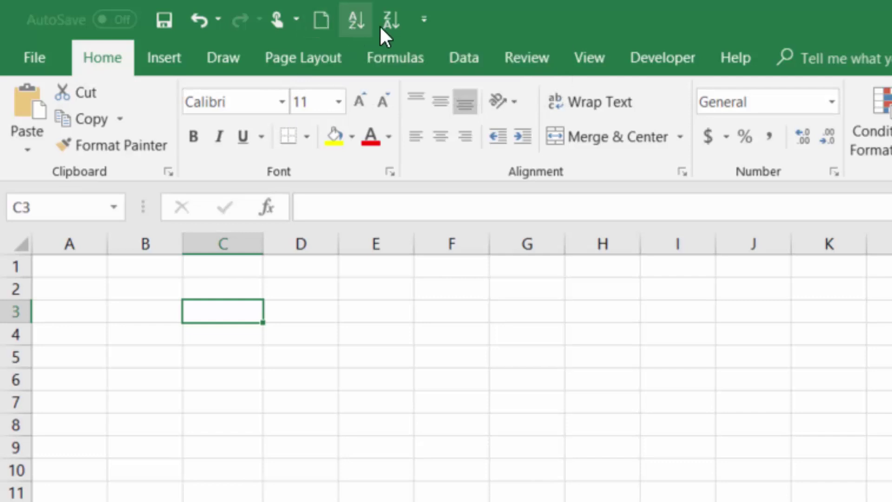
Uncheck Save in the Quick Access Toolbar menu, then check it again so it sits after the sort commands.
{"action": "left_click", "coordinate": [424, 20]}
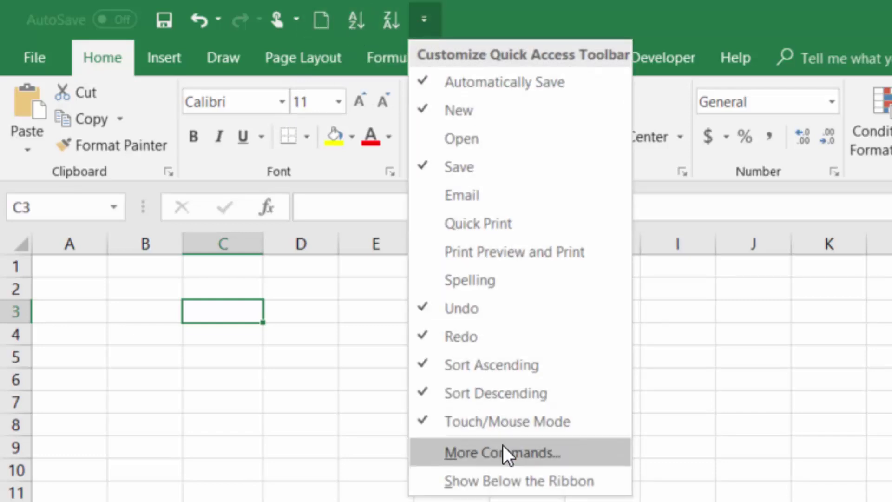
{"action": "left_click", "coordinate": [527, 166]}
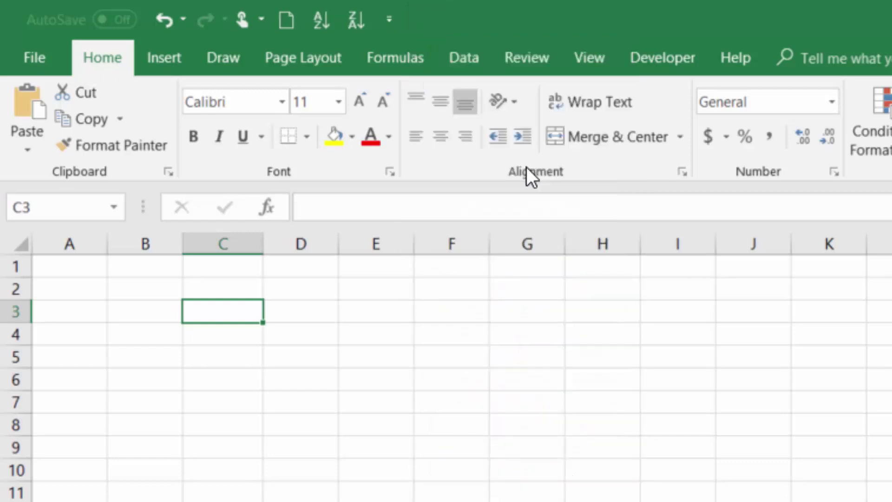
{"action": "left_click", "coordinate": [388, 20]}
{"action": "left_click", "coordinate": [435, 169]}
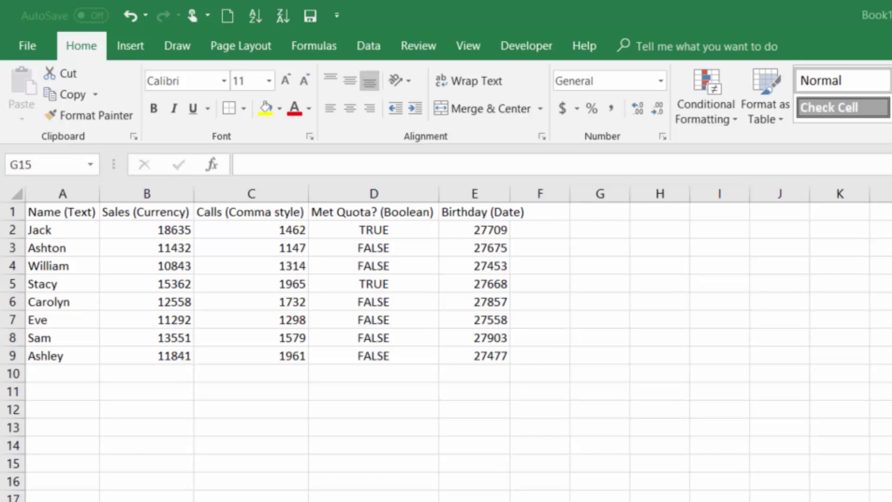
Give the Sales values B2:B9 accounting currency format with no decimal places.
{"action": "left_click_drag", "start_coordinate": [153, 356], "coordinate": [151, 233]}
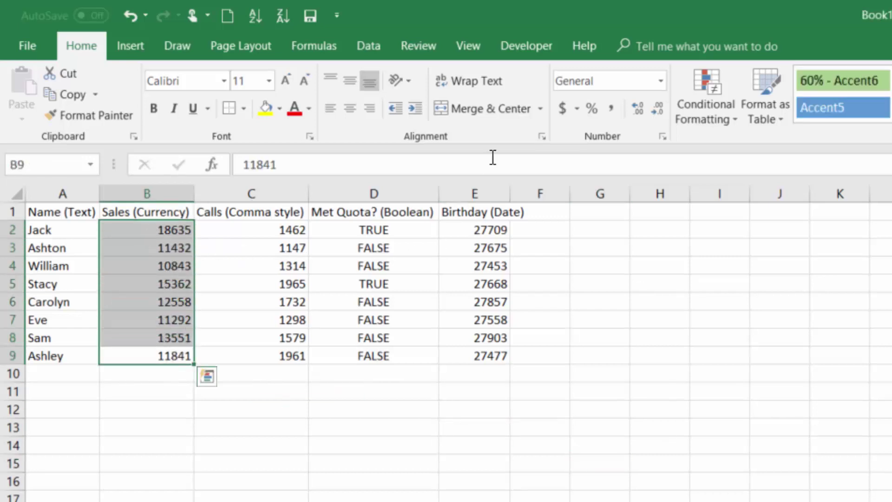
{"action": "left_click", "coordinate": [562, 110]}
{"action": "left_click", "coordinate": [659, 108]}
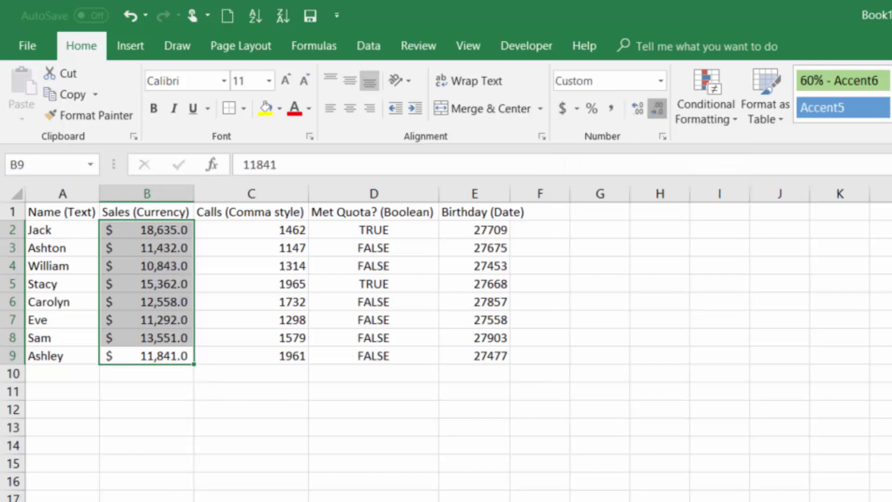
{"action": "left_click", "coordinate": [659, 108]}
Format the Calls values C2:C9 in comma style with no decimals, then select an empty cell.
{"action": "left_click_drag", "start_coordinate": [251, 356], "coordinate": [263, 232]}
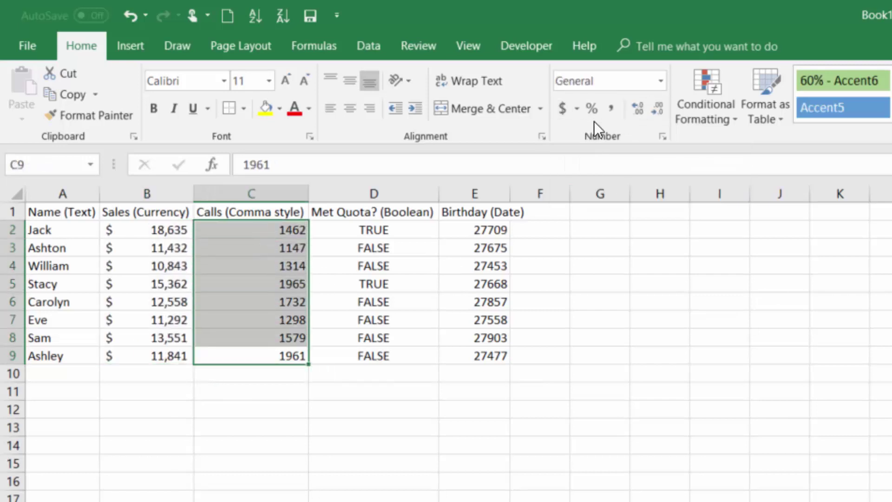
{"action": "left_click", "coordinate": [612, 108]}
{"action": "left_click", "coordinate": [659, 108]}
{"action": "left_click", "coordinate": [659, 108]}
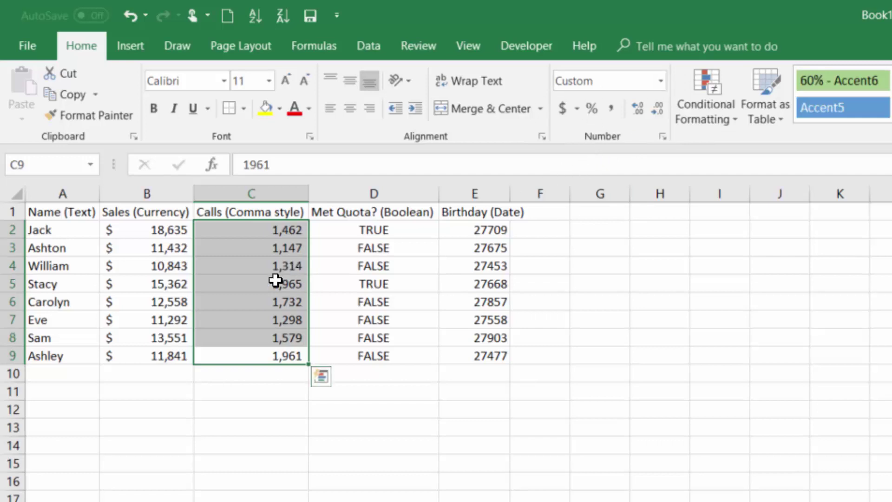
{"action": "key", "text": "Down"}
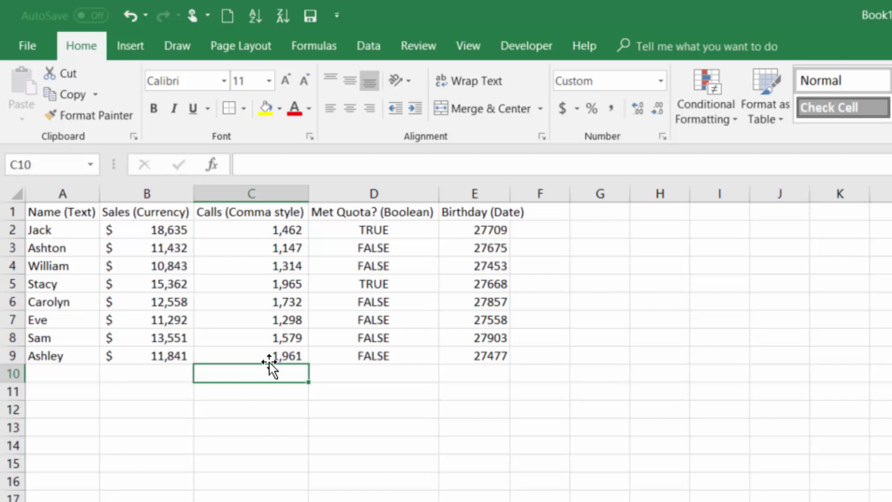
{"action": "left_click", "coordinate": [265, 392]}
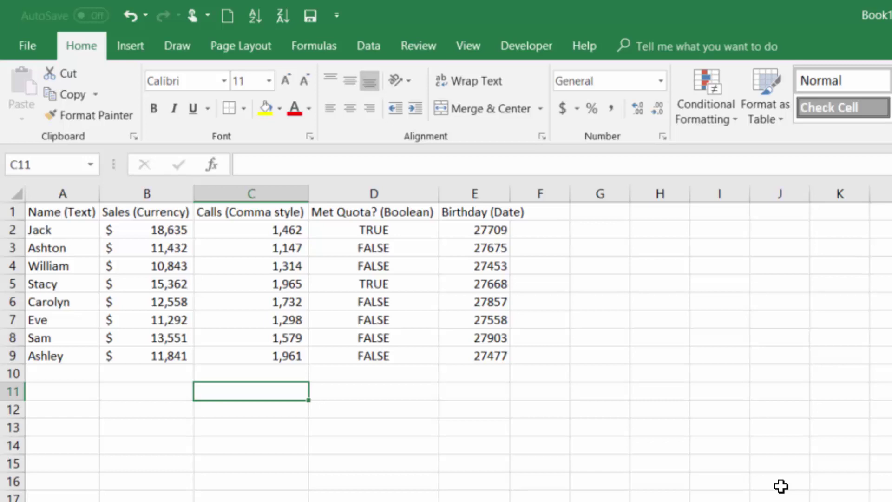
Enter 1 in cell G2, which displays as the date 1/1/1900.
{"action": "left_click", "coordinate": [593, 234]}
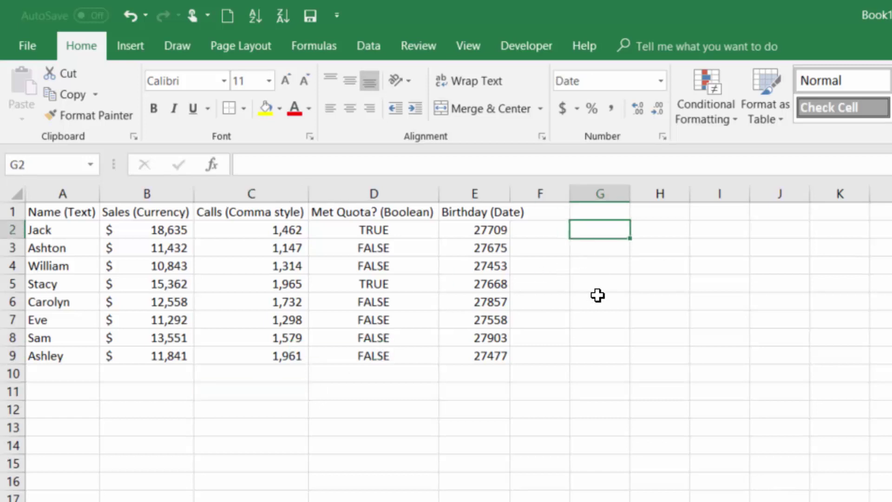
{"action": "type", "text": "1"}
{"action": "key", "text": "ctrl+Return"}
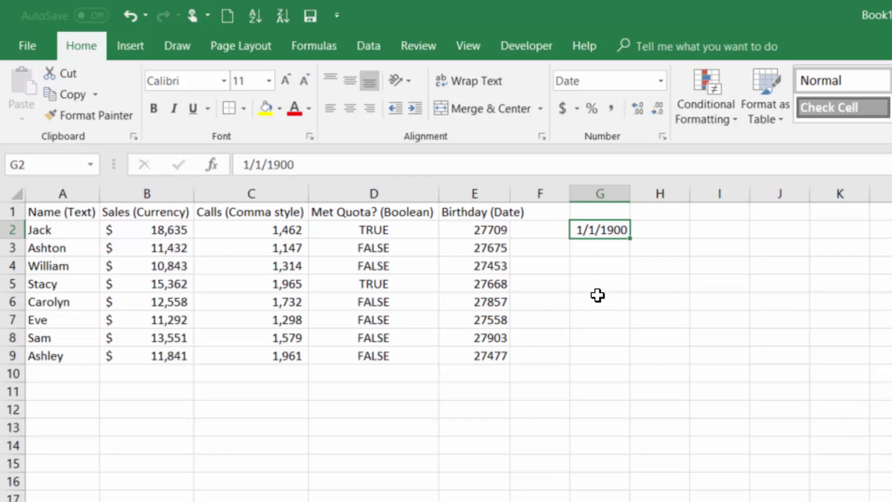
Switch G2 to General format, then back to Date, and delete the test value.
{"action": "key", "text": "ctrl+1"}
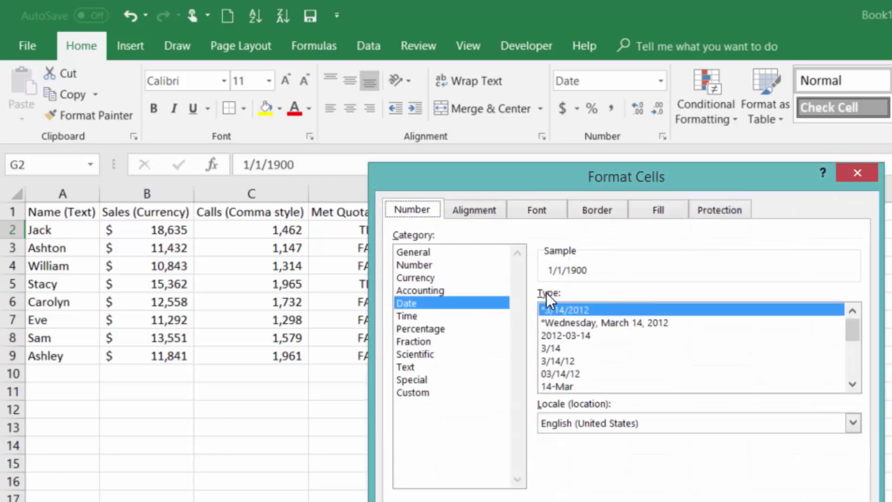
{"action": "left_click", "coordinate": [426, 252]}
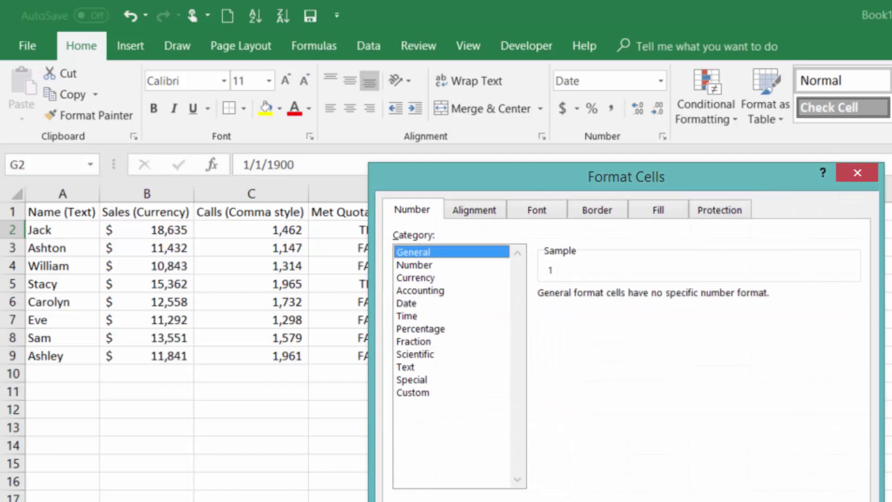
{"action": "key", "text": "Return"}
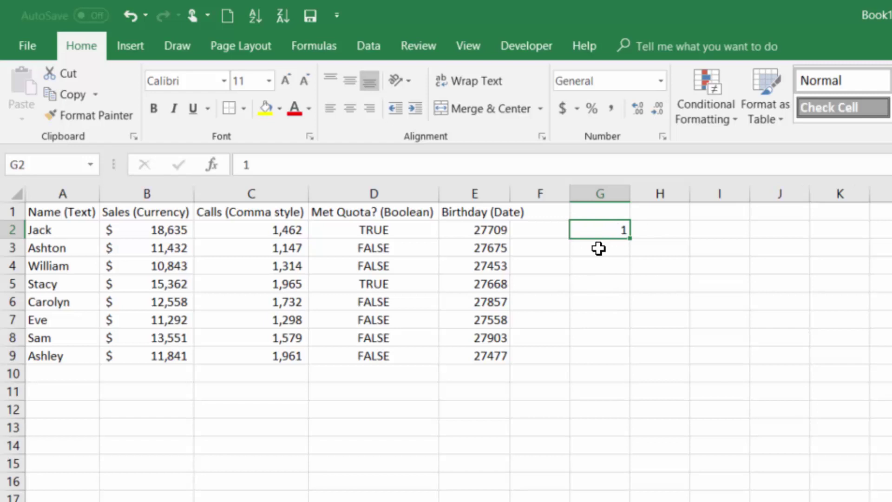
{"action": "key", "text": "ctrl+1"}
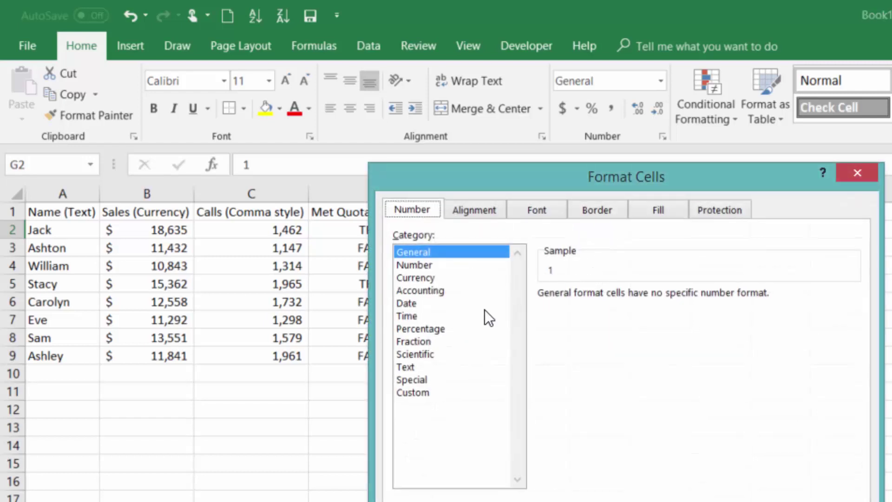
{"action": "left_click", "coordinate": [446, 303]}
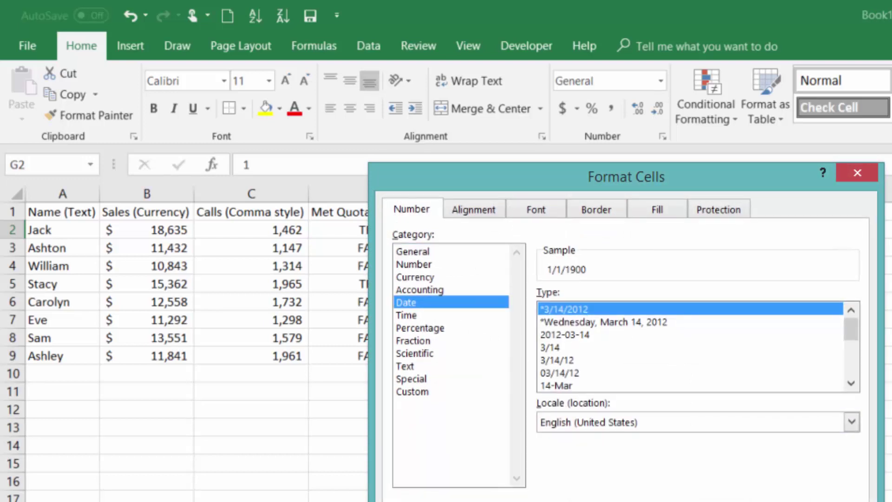
{"action": "key", "text": "Return"}
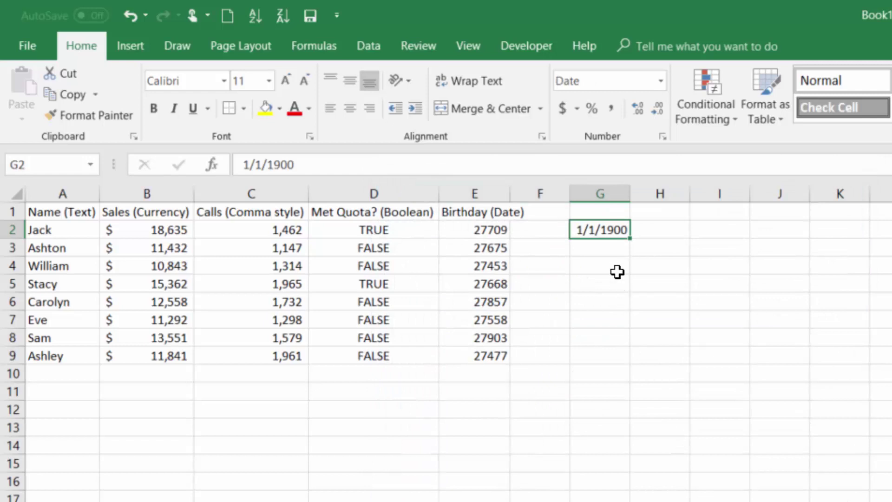
{"action": "key", "text": "Delete"}
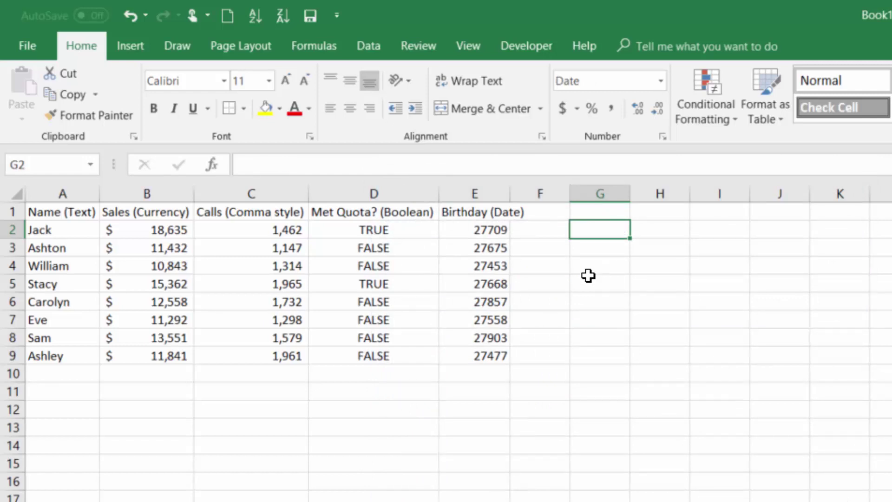
Apply the Date number format to the birthday values in E2:E9.
{"action": "left_click_drag", "start_coordinate": [492, 359], "coordinate": [490, 237]}
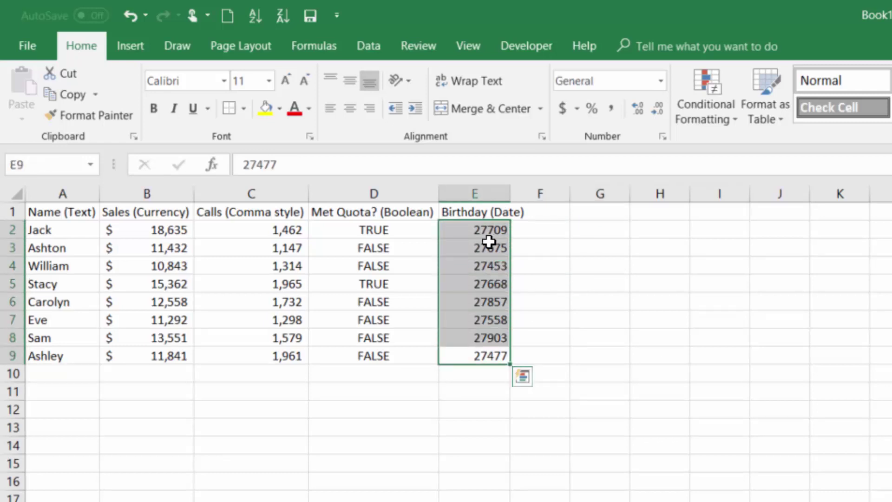
{"action": "key", "text": "ctrl+1"}
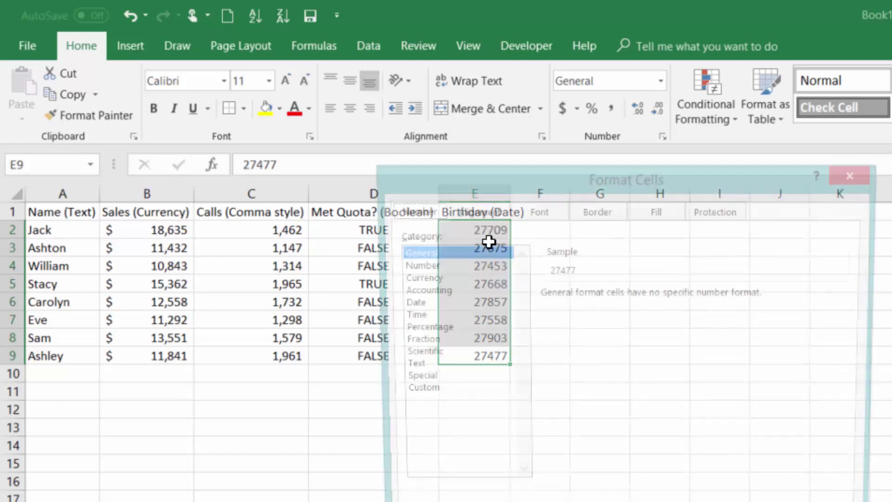
{"action": "left_click", "coordinate": [467, 303]}
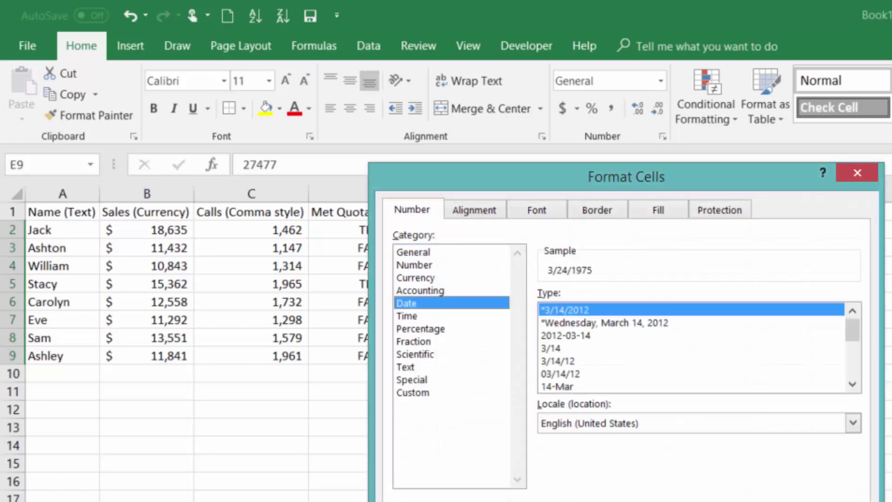
{"action": "key", "text": "Return"}
{"action": "left_click", "coordinate": [575, 426]}
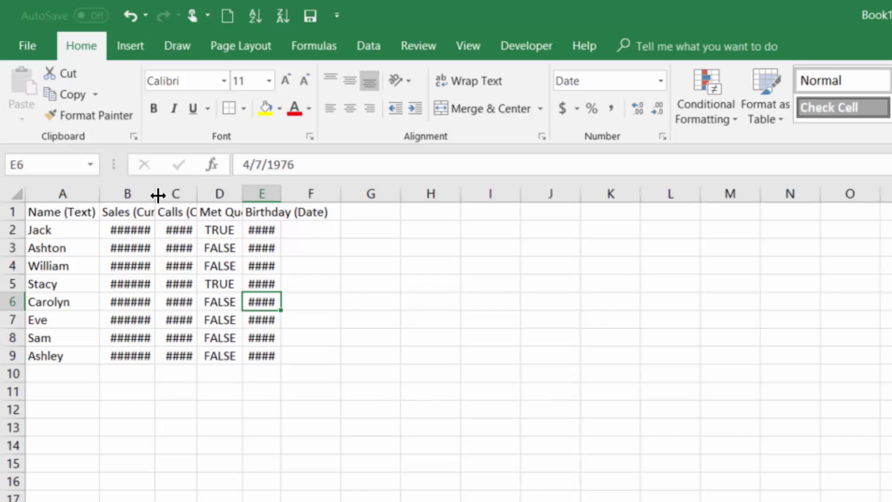
Widen column B by dragging and by autofit, undoing each change so #### remains.
{"action": "left_click_drag", "start_coordinate": [158, 196], "coordinate": [217, 194]}
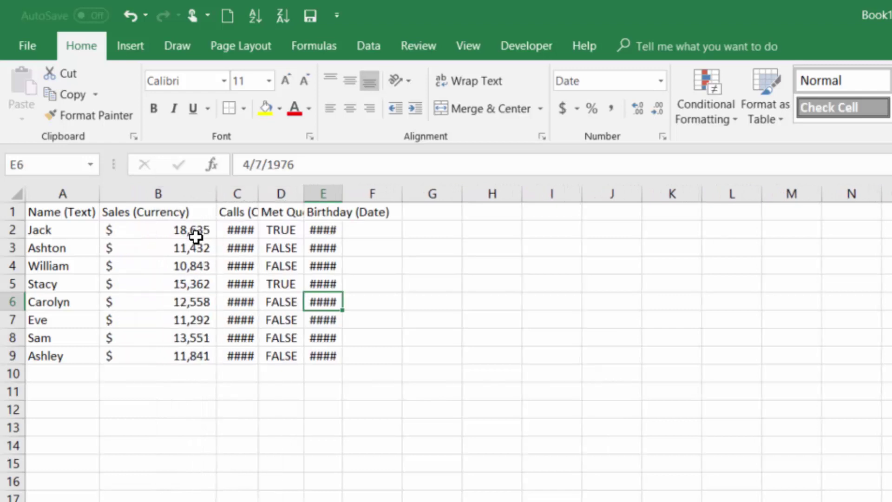
{"action": "key", "text": "ctrl+z"}
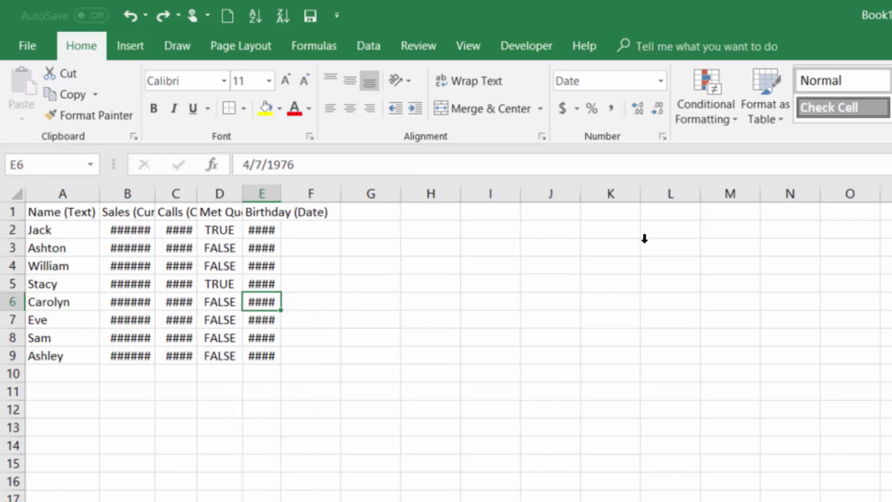
{"action": "double_click", "coordinate": [155, 194]}
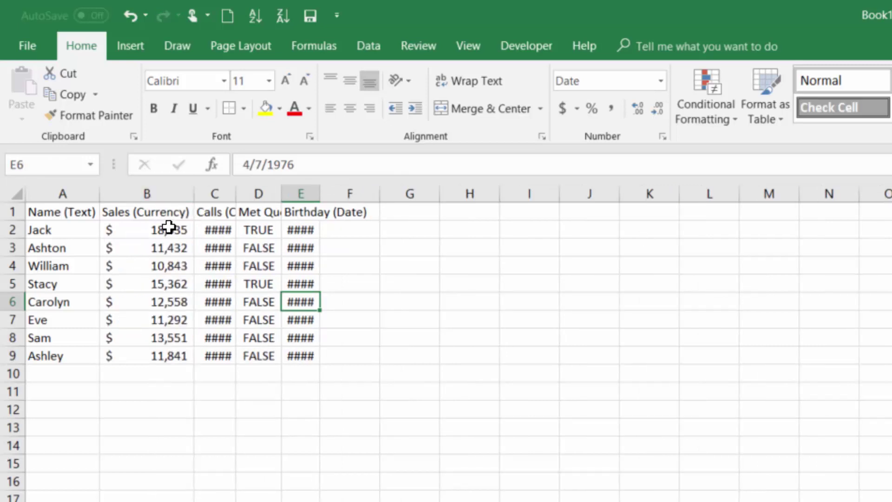
{"action": "key", "text": "ctrl+z"}
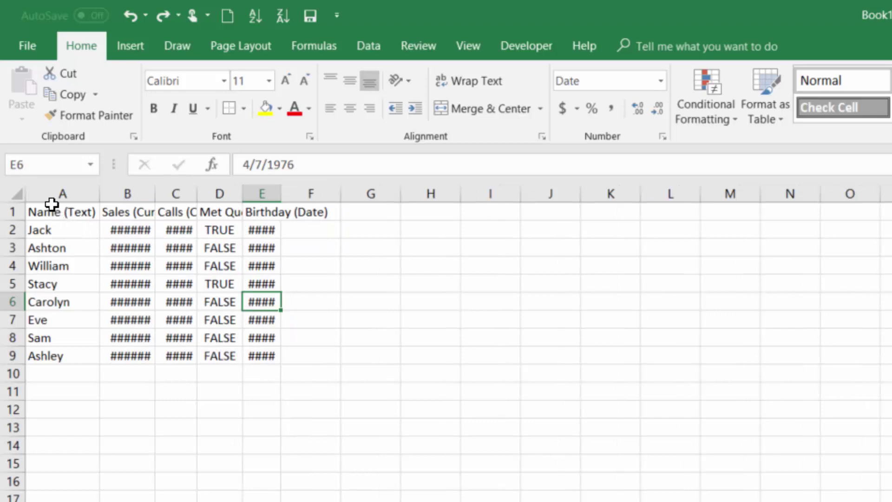
Select the whole sheet and autofit all columns so values like $ 18,635 and 11/11/1975 show.
{"action": "left_click_drag", "start_coordinate": [51, 193], "coordinate": [277, 193]}
{"action": "double_click", "coordinate": [276, 194]}
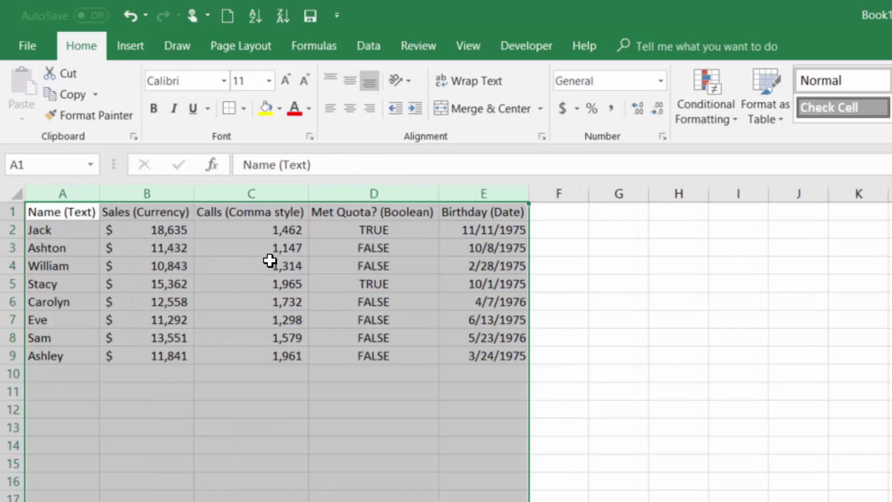
{"action": "key", "text": "ctrl+z"}
{"action": "key", "text": "Down"}
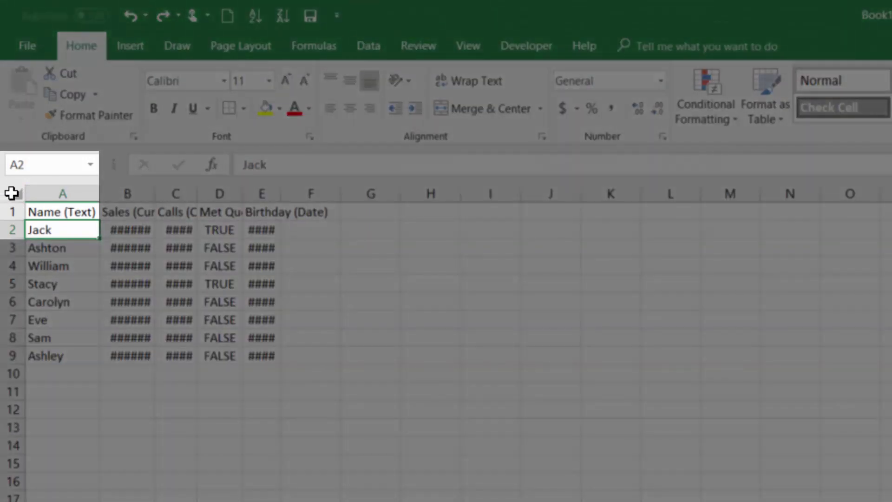
{"action": "left_click", "coordinate": [11, 193]}
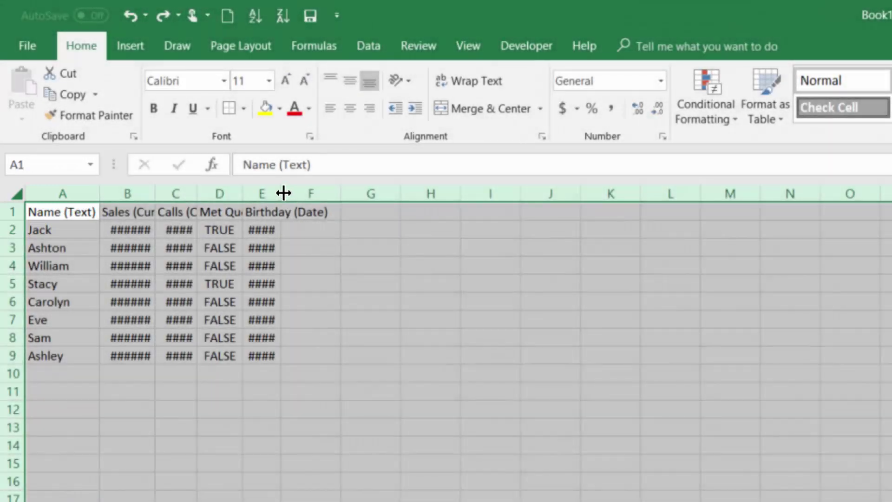
{"action": "double_click", "coordinate": [283, 193]}
{"action": "left_click", "coordinate": [332, 269]}
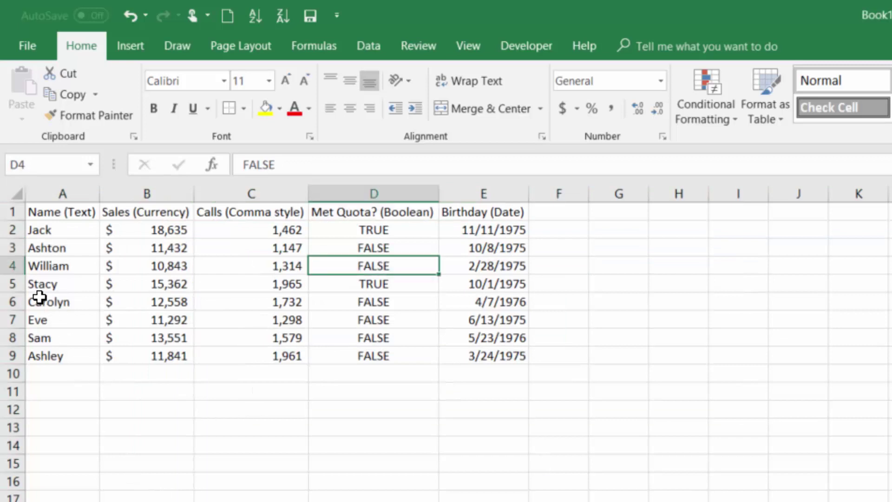
Try making a data row taller, undo it, and autofit row 5 back to normal height.
{"action": "left_click_drag", "start_coordinate": [15, 278], "coordinate": [18, 326]}
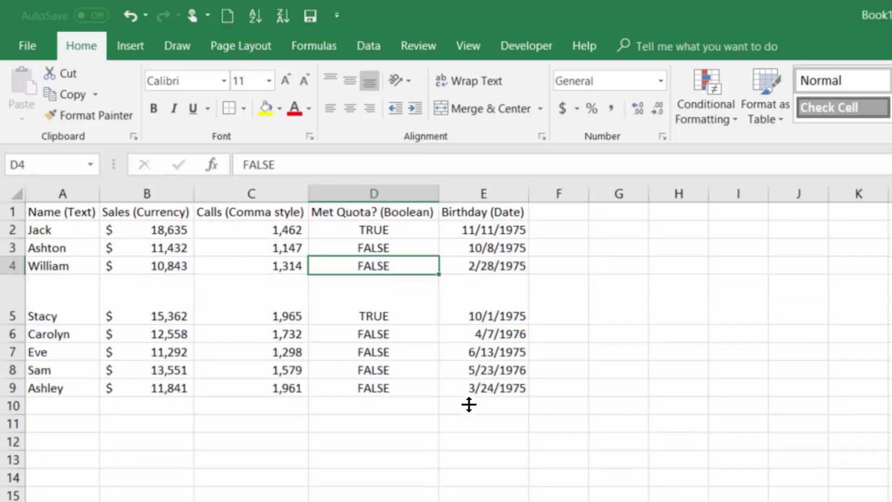
{"action": "key", "text": "ctrl+z"}
{"action": "left_click_drag", "start_coordinate": [17, 326], "coordinate": [10, 321]}
{"action": "double_click", "coordinate": [10, 321]}
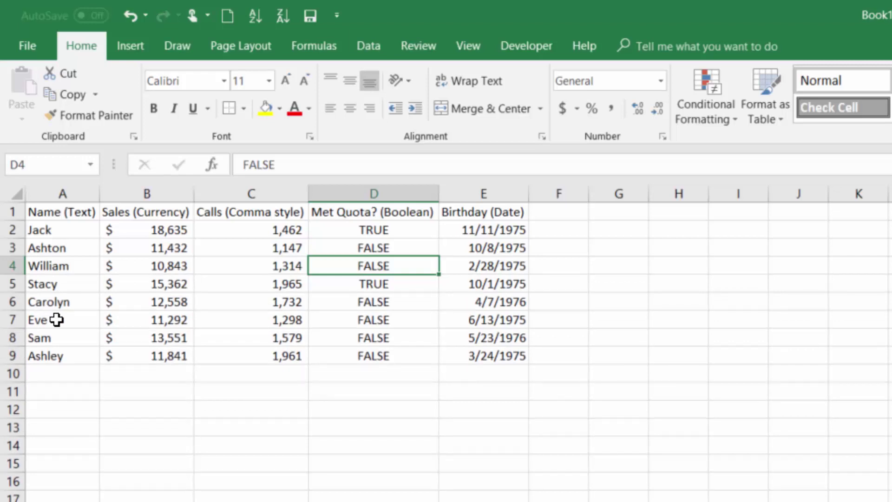
{"action": "key", "text": "Down"}
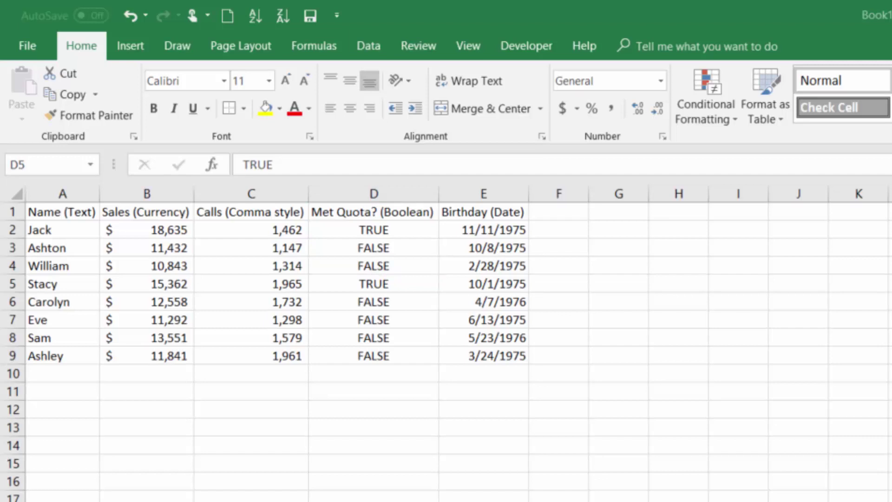
Insert a blank column D before the Met Quota? column.
{"action": "right_click", "coordinate": [372, 195]}
{"action": "key", "text": "Escape"}
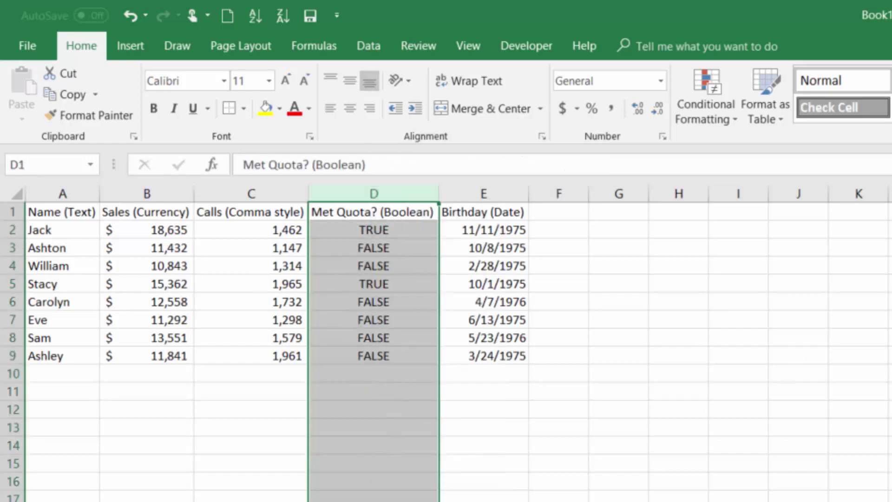
{"action": "left_click", "coordinate": [559, 212]}
{"action": "left_click", "coordinate": [483, 194]}
{"action": "left_click", "coordinate": [374, 193]}
{"action": "right_click", "coordinate": [403, 203]}
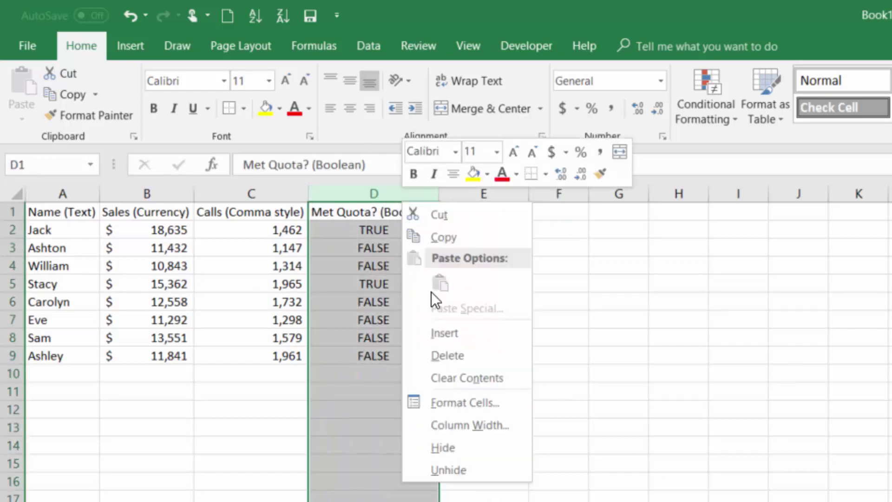
{"action": "left_click", "coordinate": [464, 332]}
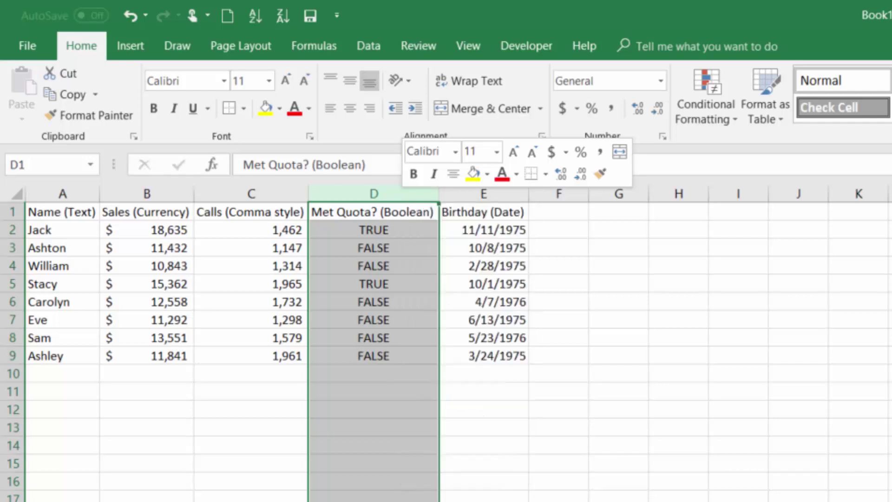
Enter the heading Branch in D1 and West in D2.
{"action": "left_click", "coordinate": [463, 192]}
{"action": "right_click", "coordinate": [464, 192]}
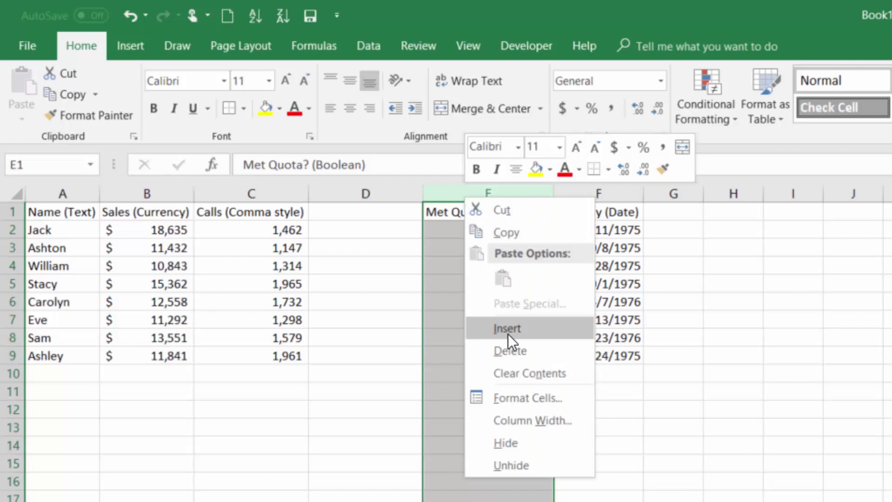
{"action": "left_click", "coordinate": [391, 210]}
{"action": "left_click", "coordinate": [392, 210]}
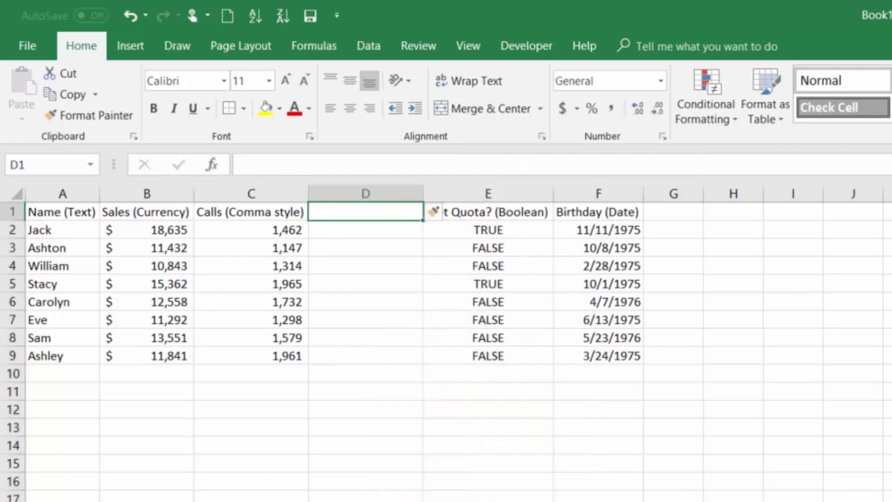
{"action": "type", "text": "Branch"}
{"action": "key", "text": "Return"}
{"action": "type", "text": "West"}
{"action": "key", "text": "Return"}
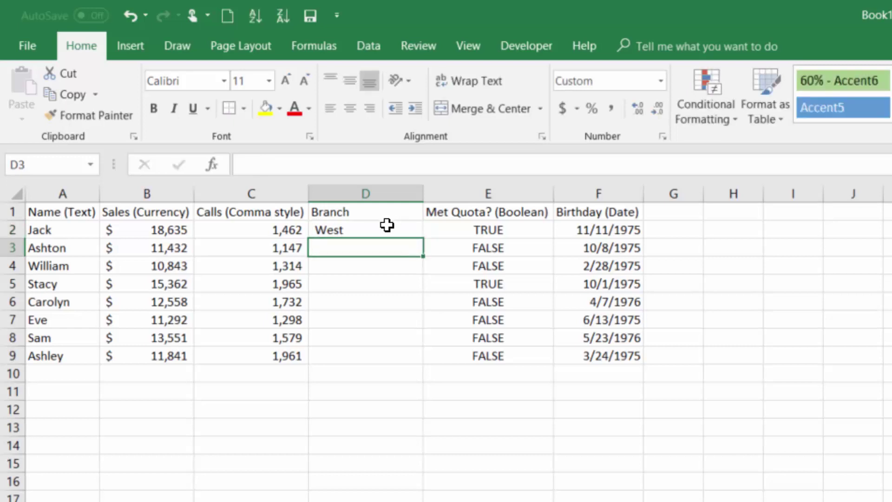
Fill West down all eight rows and autofit column D's width.
{"action": "left_click", "coordinate": [391, 228]}
{"action": "double_click", "coordinate": [423, 239]}
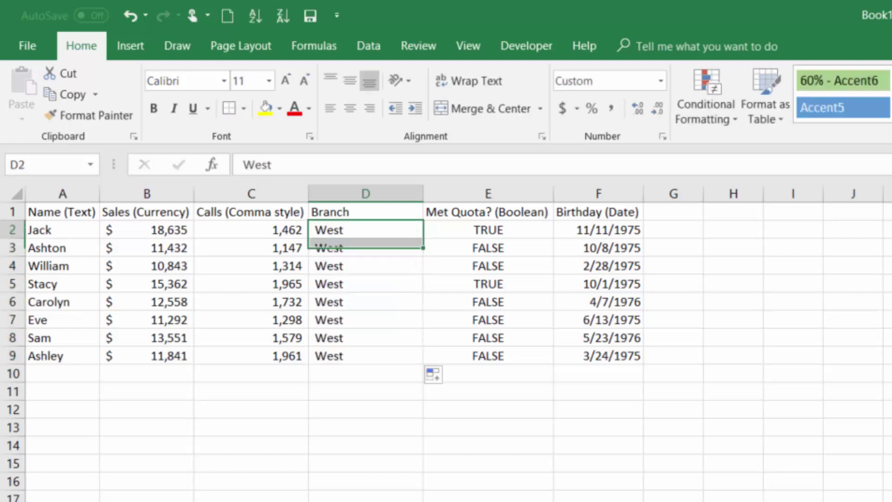
{"action": "left_click_drag", "start_coordinate": [416, 230], "coordinate": [416, 248]}
{"action": "left_click", "coordinate": [416, 231]}
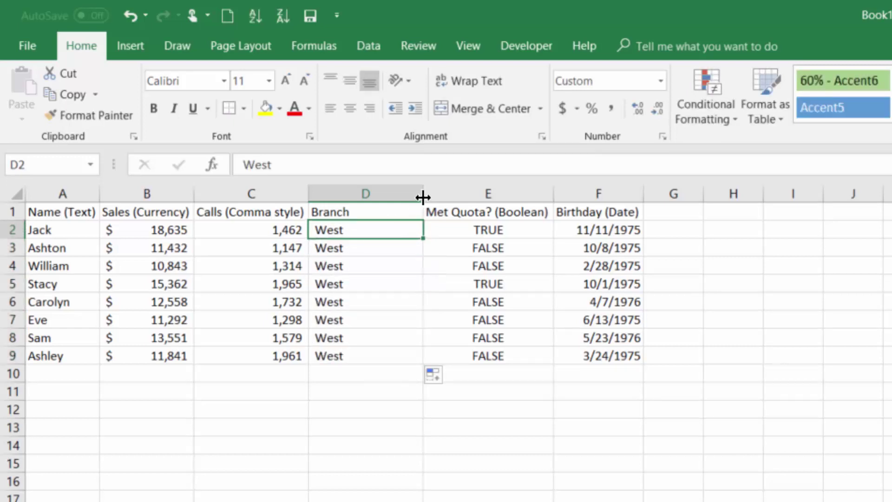
{"action": "double_click", "coordinate": [424, 193]}
{"action": "left_click", "coordinate": [418, 212]}
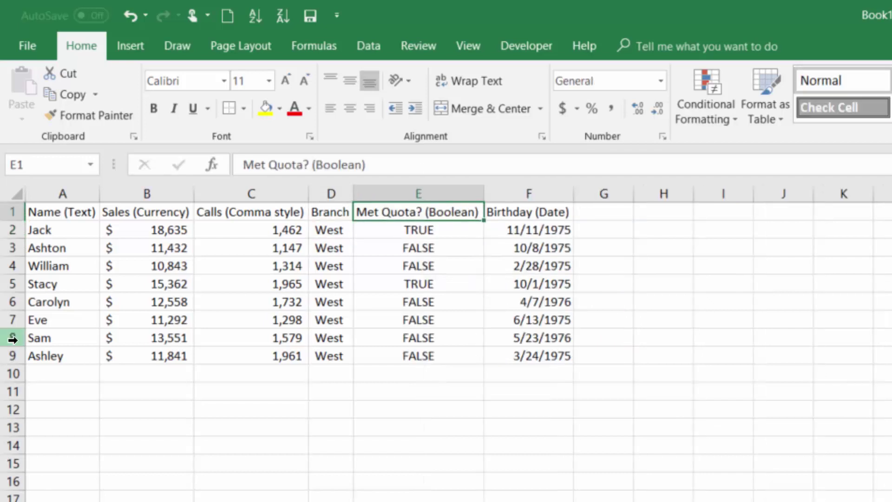
Insert a blank row at row 8 and begin typing the new employee's values.
{"action": "left_click", "coordinate": [13, 339]}
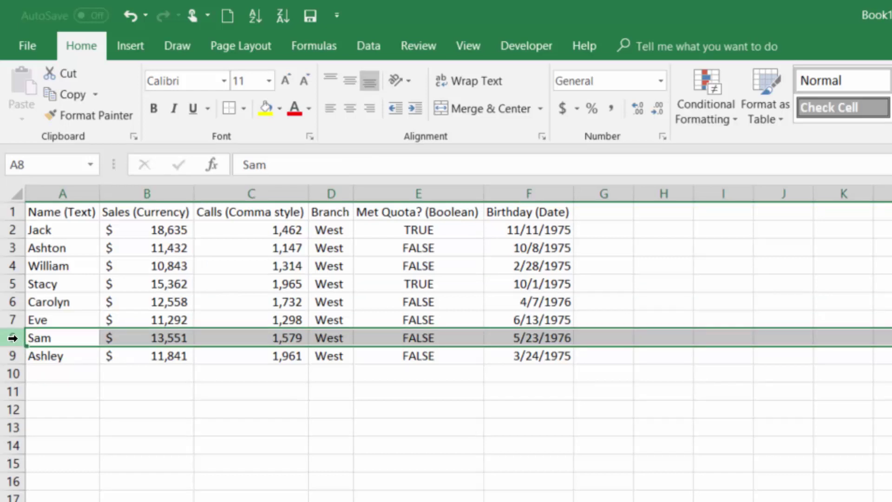
{"action": "right_click", "coordinate": [12, 338]}
{"action": "left_click", "coordinate": [65, 465]}
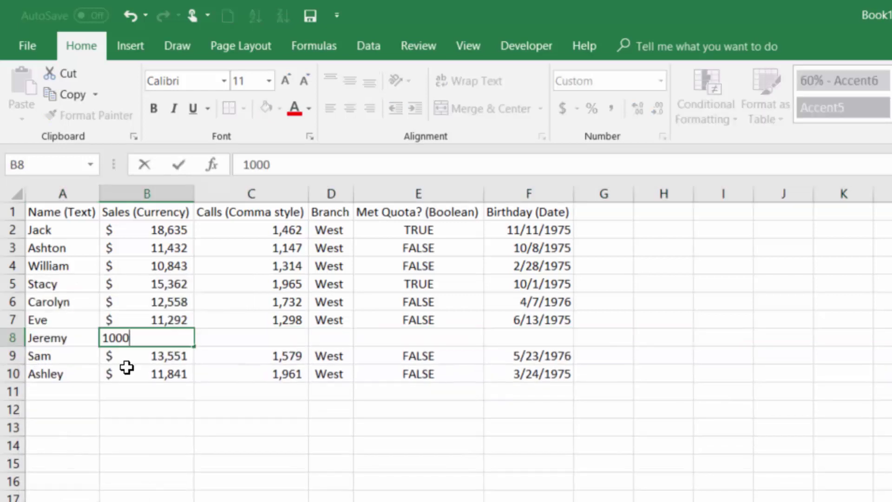
{"action": "type", "text": "0"}
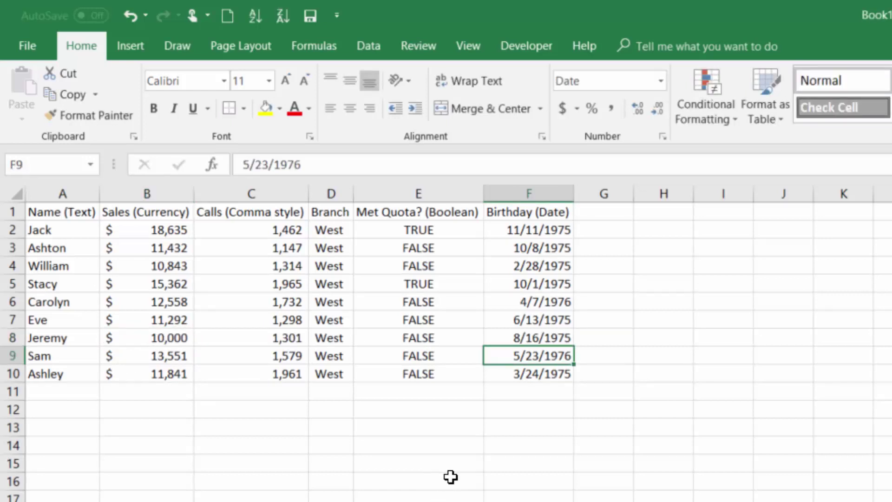
{"action": "left_click_drag", "start_coordinate": [415, 193], "coordinate": [279, 193]}
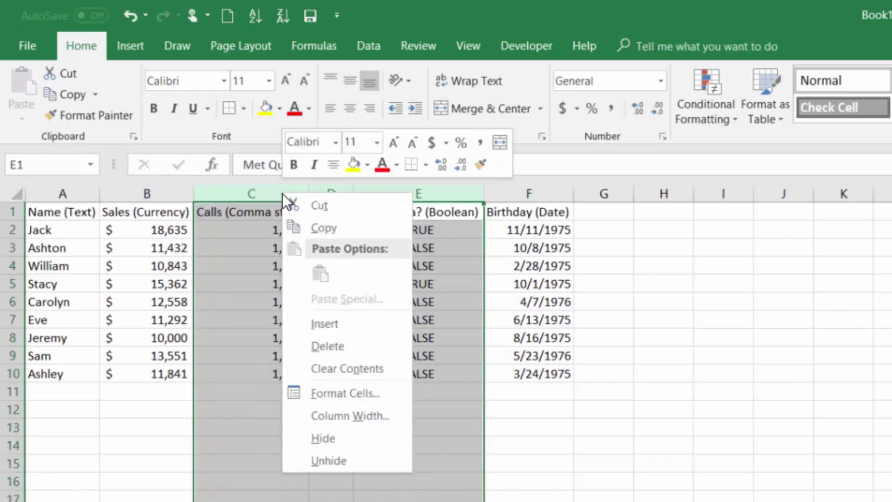
{"action": "left_click", "coordinate": [353, 438]}
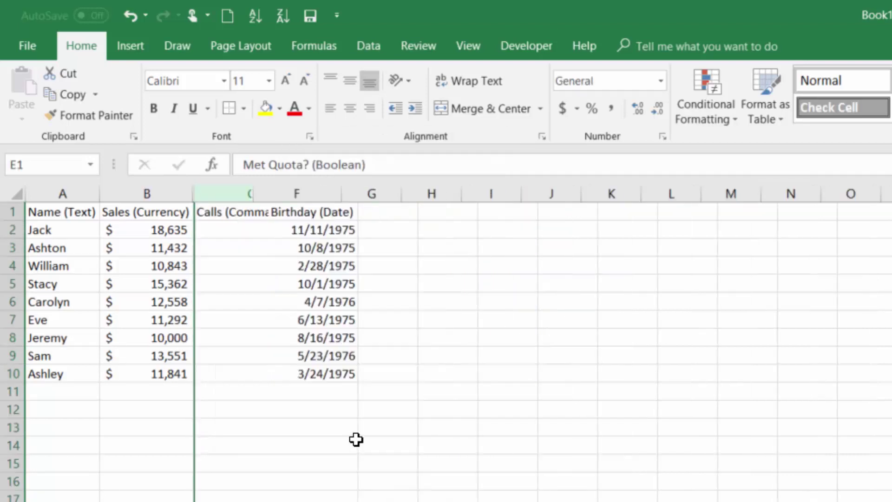
{"action": "right_click", "coordinate": [195, 196]}
{"action": "left_click", "coordinate": [292, 467]}
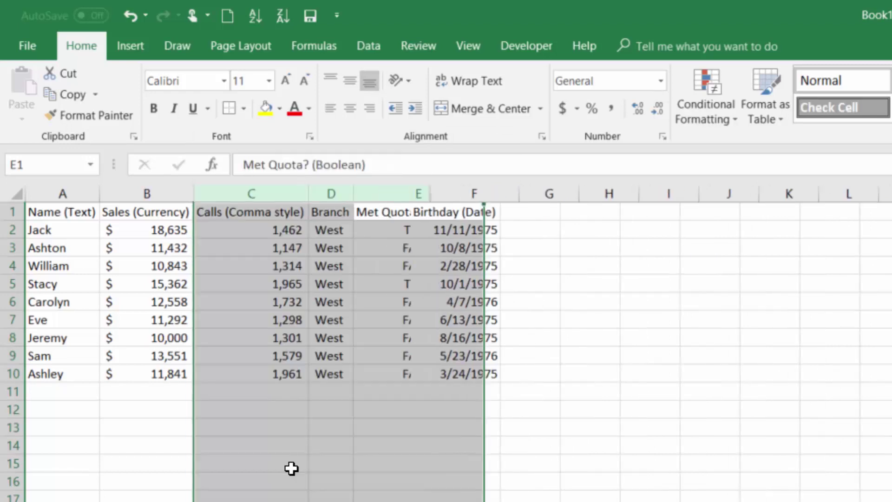
{"action": "left_click", "coordinate": [328, 358]}
{"action": "key", "text": "Down"}
{"action": "key", "text": "Down"}
{"action": "key", "text": "Down"}
{"action": "key", "text": "Left"}
{"action": "key", "text": "Left"}
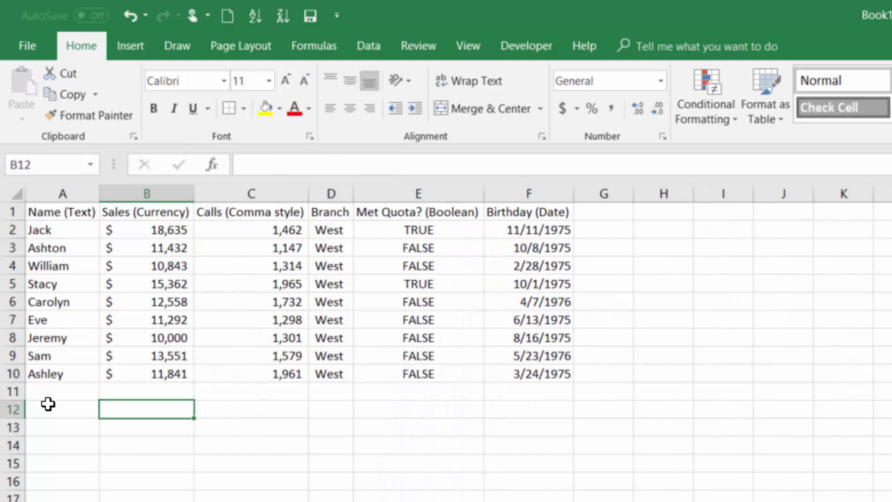
{"action": "key", "text": "Down"}
{"action": "key", "text": "Down"}
{"action": "key", "text": "Down"}
{"action": "key", "text": "Down"}
{"action": "key", "text": "Down"}
{"action": "key", "text": "Down"}
{"action": "key", "text": "Down"}
{"action": "key", "text": "Right"}
{"action": "key", "text": "Right"}
{"action": "key", "text": "Right"}
{"action": "key", "text": "Right"}
{"action": "key", "text": "Right"}
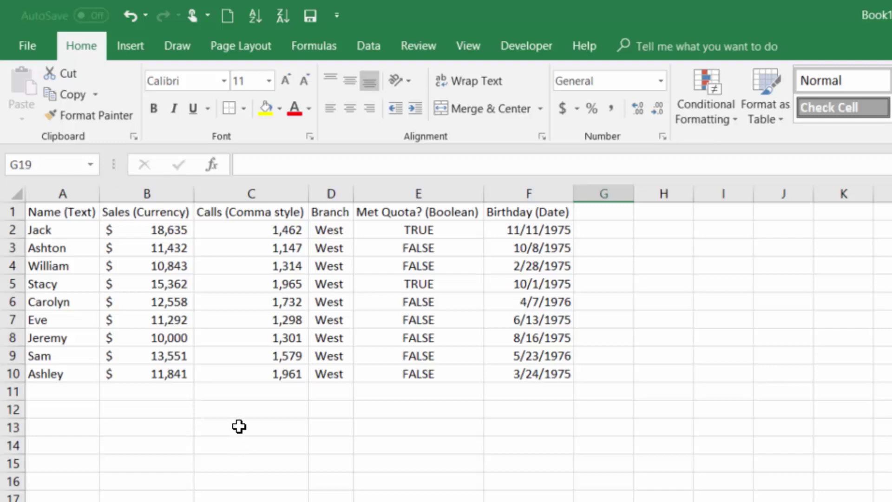
Total the Calls column in C11 with =SUM(C2:C10), giving 13,759.
{"action": "left_click", "coordinate": [242, 391]}
{"action": "type", "text": "=sum("}
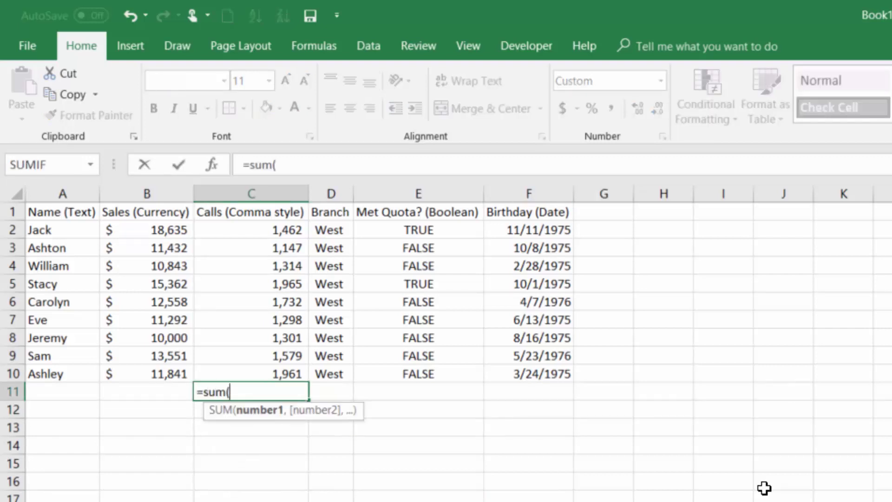
{"action": "key", "text": "Up"}
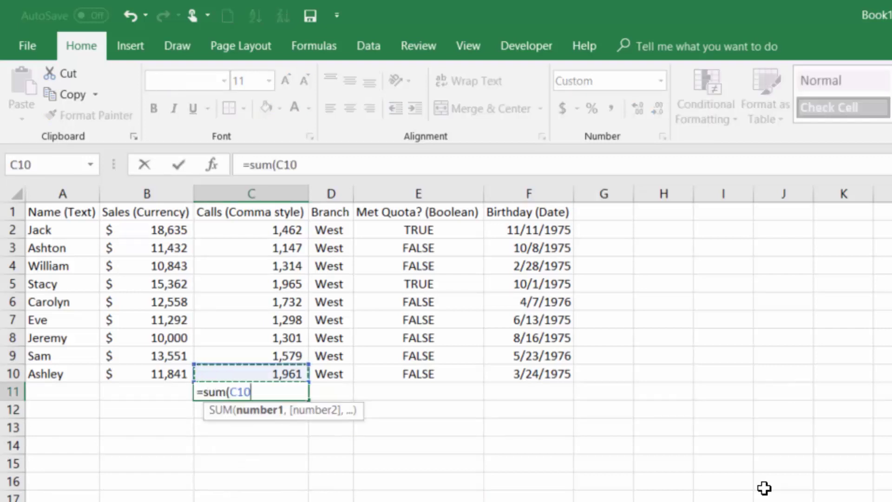
{"action": "key", "text": "ctrl+shift+Up"}
{"action": "key", "text": "shift+Down"}
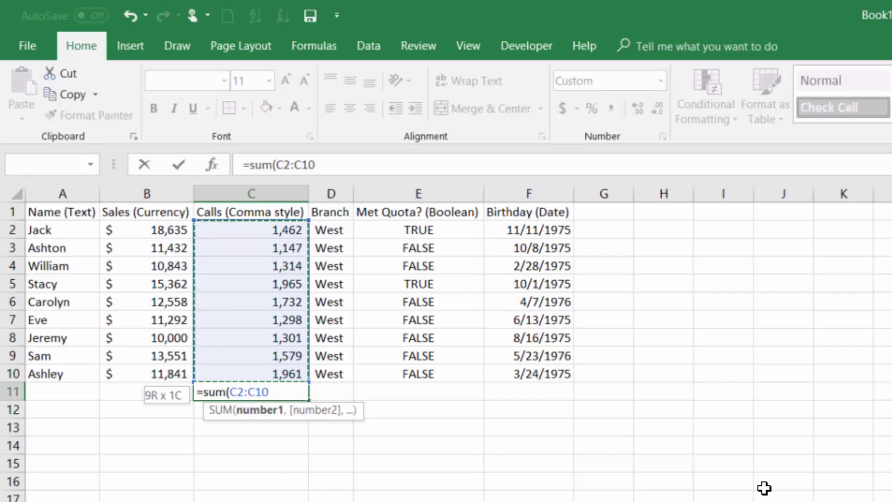
{"action": "key", "text": "ctrl+Return"}
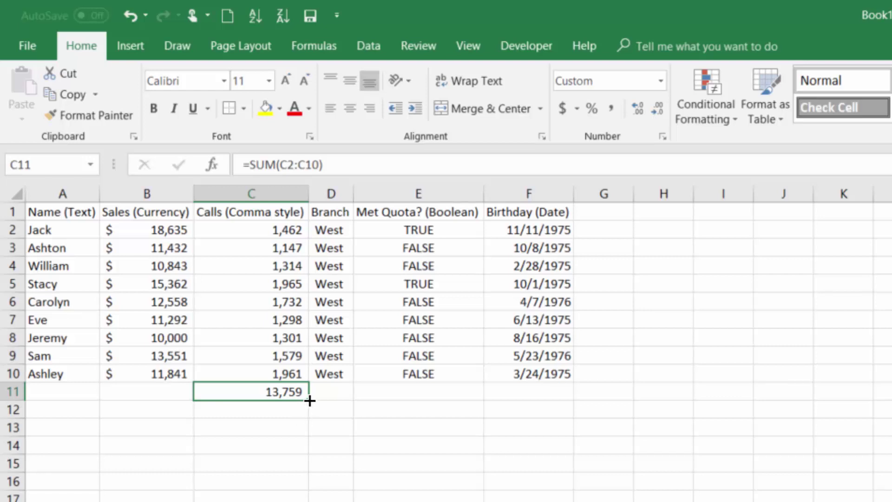
Copy the sum into B11 for the 115,514 Sales total, refill C11 from B11, and verify both formulas.
{"action": "left_click", "coordinate": [253, 399]}
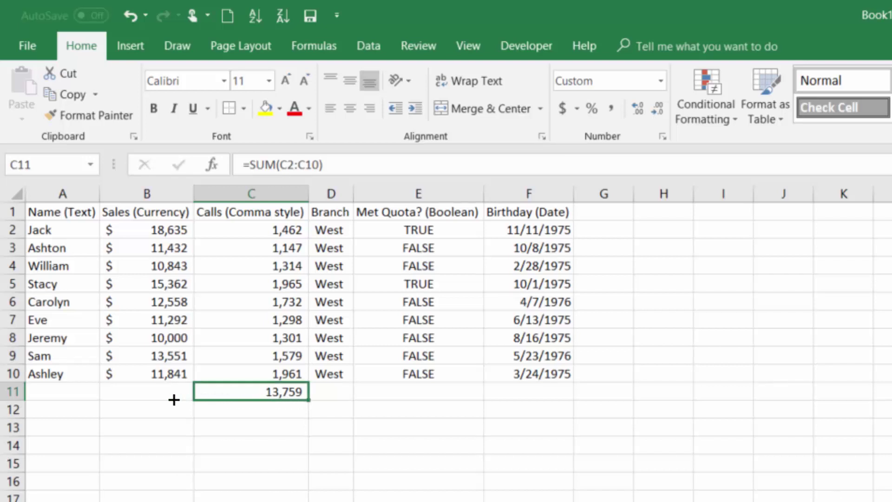
{"action": "left_click_drag", "start_coordinate": [170, 400], "coordinate": [131, 396]}
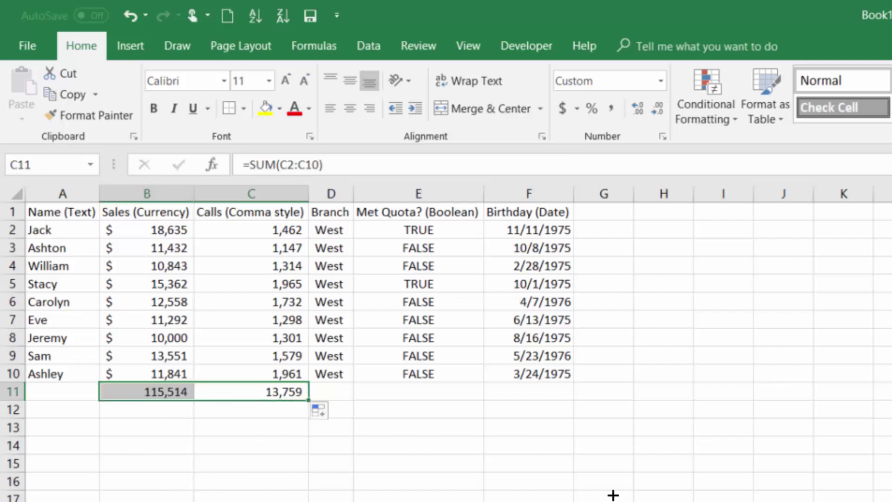
{"action": "key", "text": "shift+Right"}
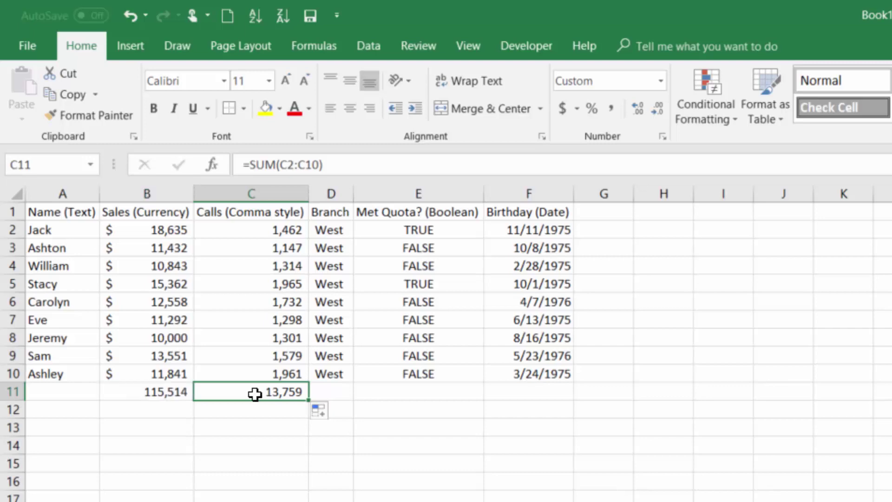
{"action": "key", "text": "Delete"}
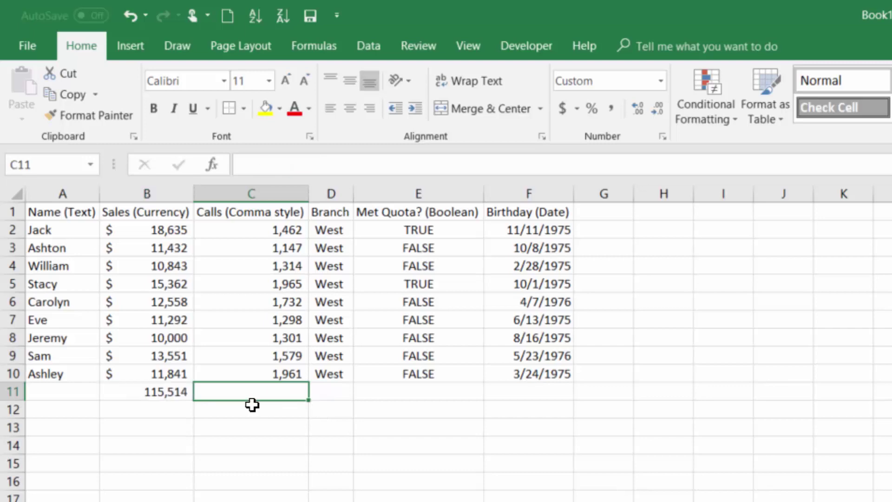
{"action": "left_click_drag", "start_coordinate": [251, 428], "coordinate": [251, 409]}
{"action": "left_click", "coordinate": [173, 392]}
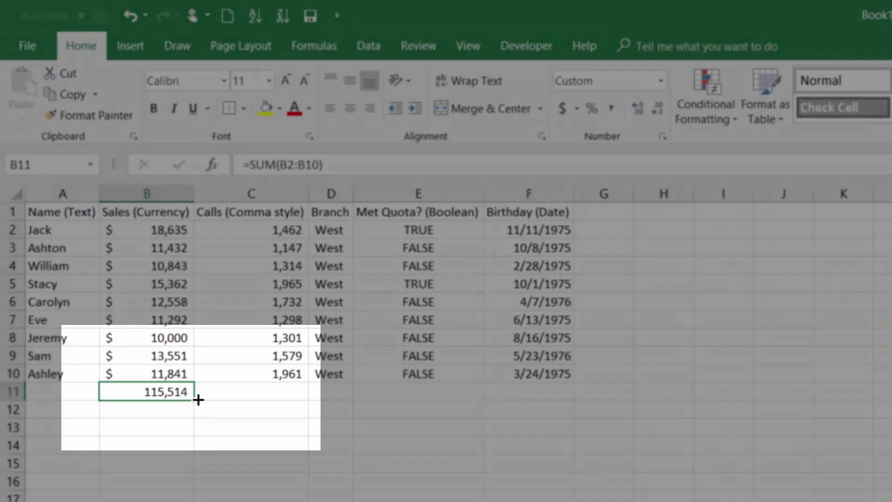
{"action": "left_click_drag", "start_coordinate": [195, 399], "coordinate": [285, 396]}
{"action": "left_click", "coordinate": [264, 462]}
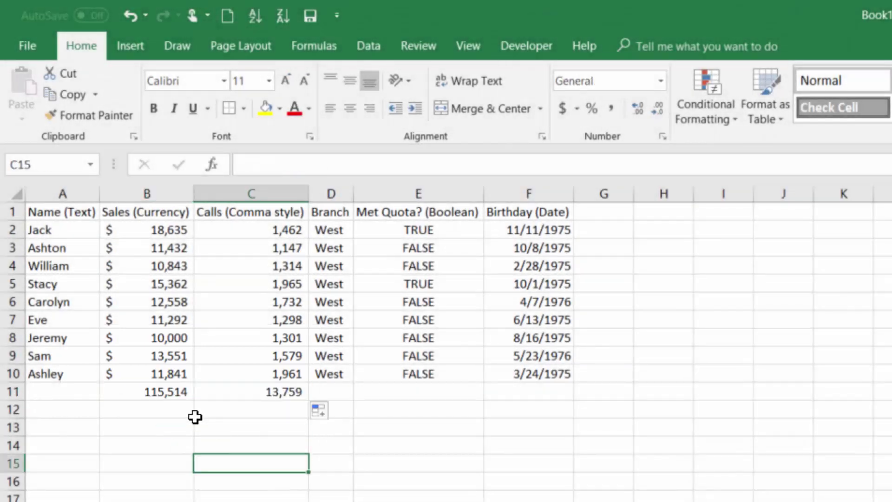
{"action": "left_click", "coordinate": [180, 394]}
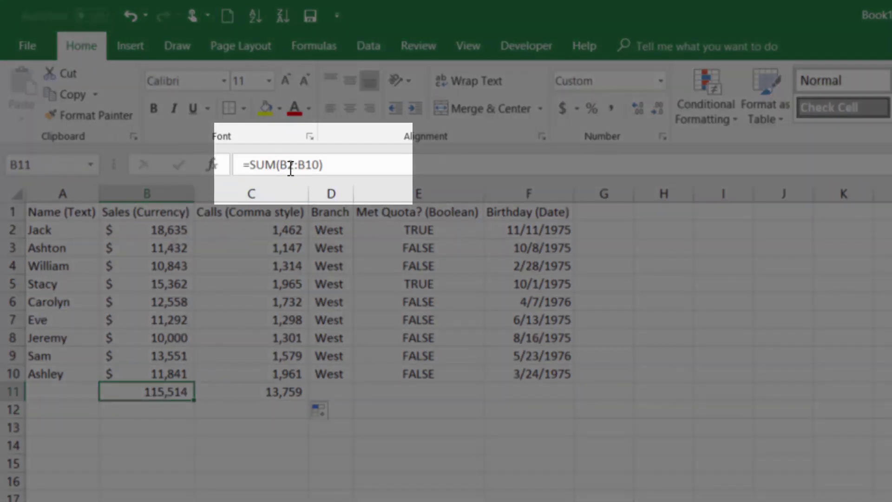
{"action": "left_click", "coordinate": [251, 395]}
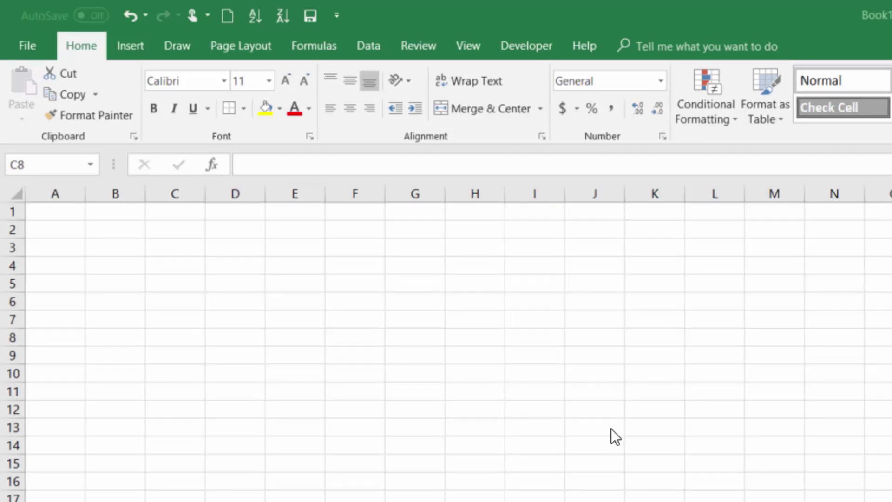
Enter the numbers 1, 2, 3 and 4 in cells A1 through A4.
{"action": "left_click", "coordinate": [83, 213]}
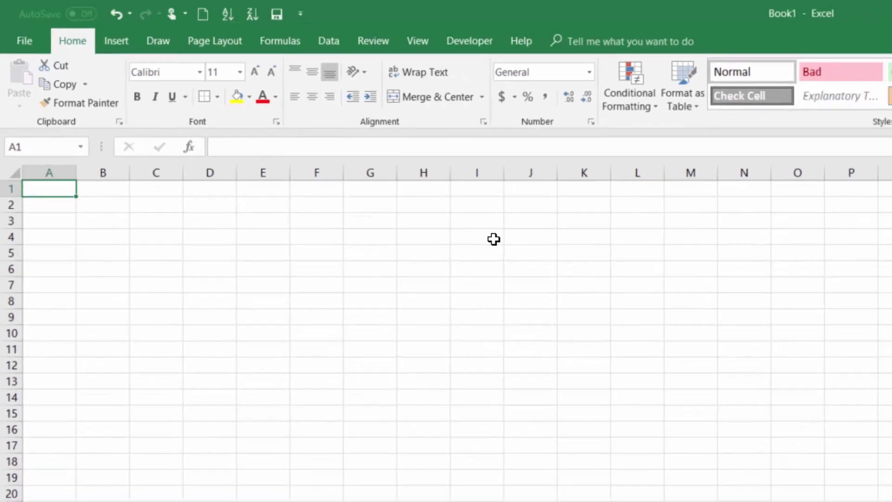
{"action": "type", "text": "1"}
{"action": "key", "text": "Return"}
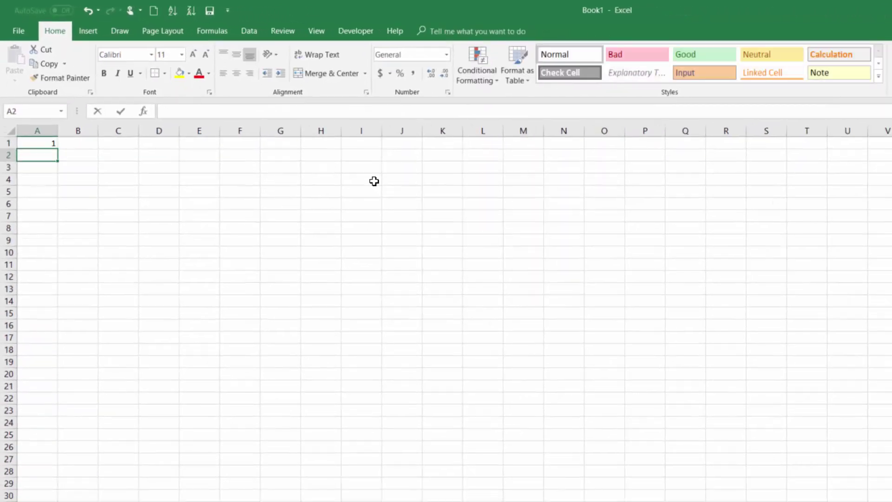
{"action": "type", "text": "2"}
{"action": "key", "text": "Return"}
{"action": "type", "text": "3"}
{"action": "key", "text": "Return"}
{"action": "type", "text": "4"}
{"action": "key", "text": "Return"}
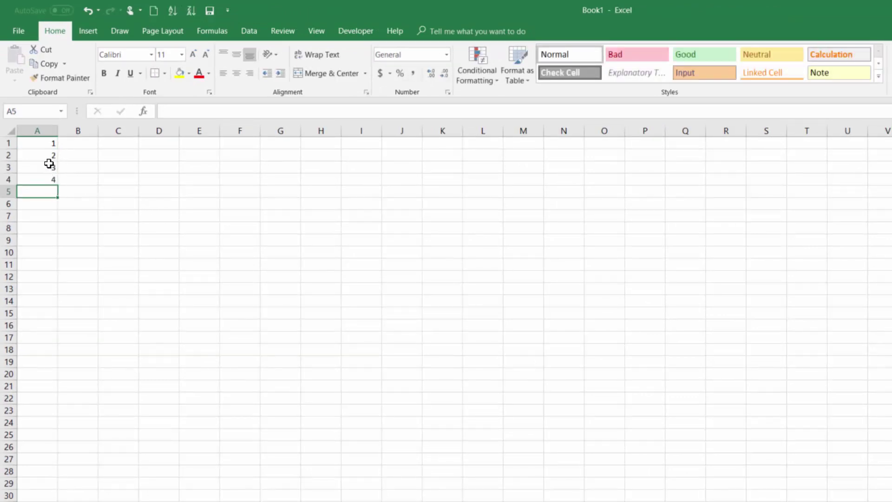
Fill the number series from 3 and 4 down column A to 22, undoing the mistaken fills.
{"action": "left_click_drag", "start_coordinate": [51, 168], "coordinate": [52, 478]}
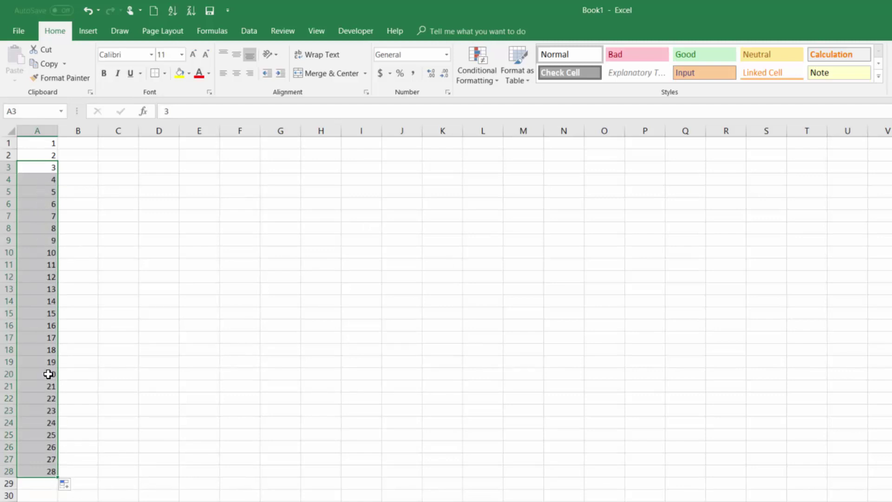
{"action": "key", "text": "ctrl+z"}
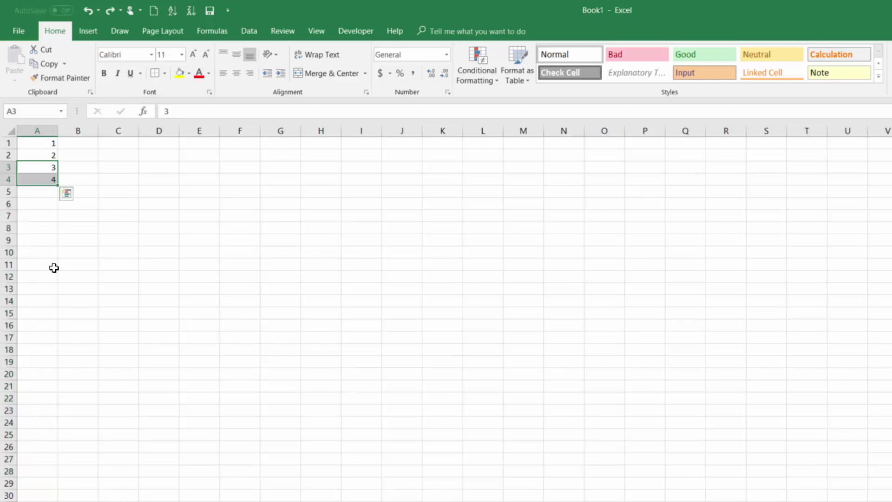
{"action": "left_click", "coordinate": [40, 192]}
{"action": "key", "text": "Up"}
{"action": "left_click_drag", "start_coordinate": [60, 187], "coordinate": [60, 317]}
{"action": "left_click", "coordinate": [55, 386]}
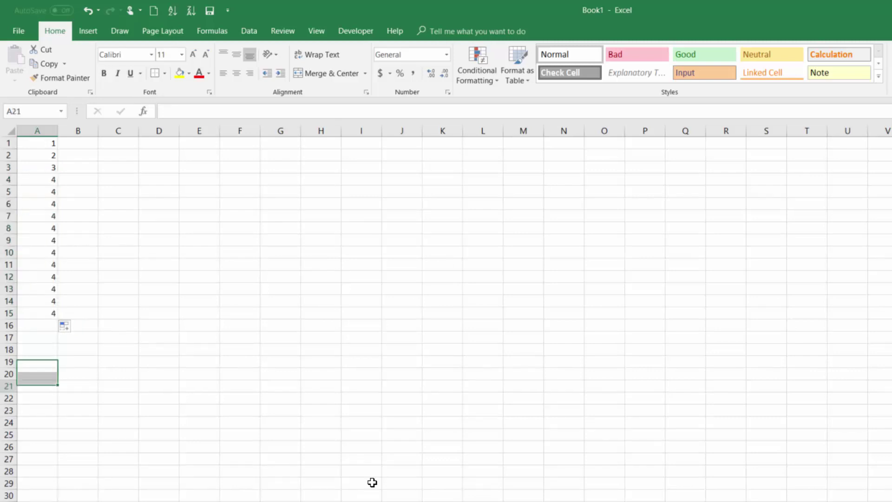
{"action": "key", "text": "ctrl+z"}
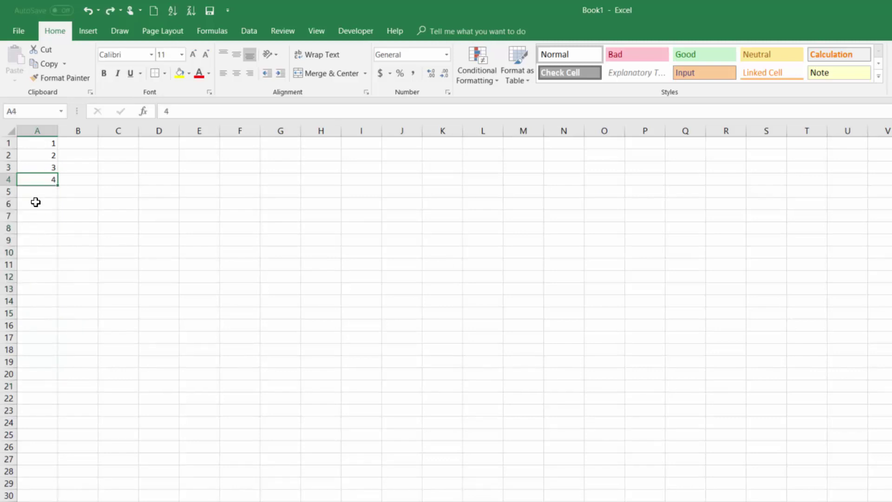
{"action": "left_click_drag", "start_coordinate": [45, 167], "coordinate": [47, 179]}
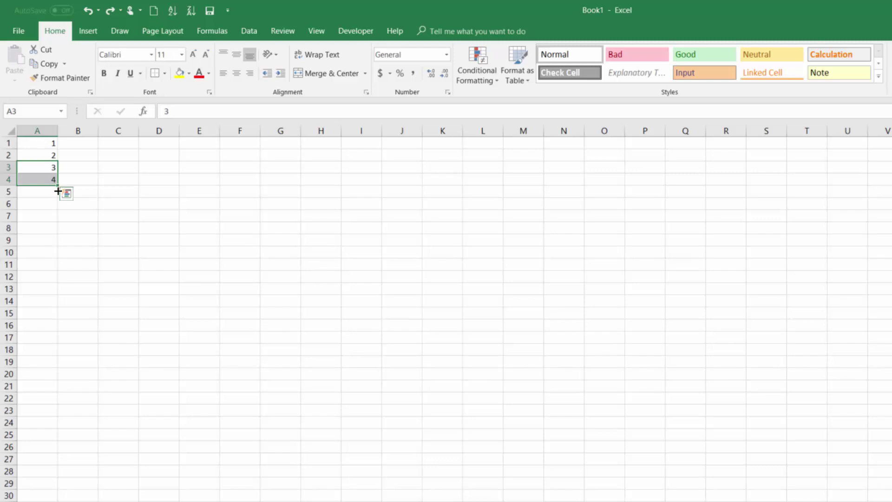
{"action": "left_click_drag", "start_coordinate": [58, 191], "coordinate": [48, 402]}
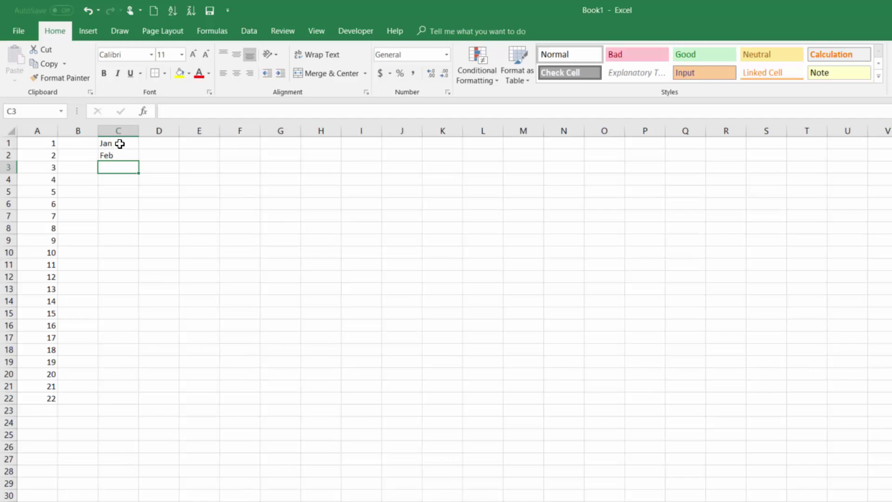
Extend Jan and Feb down column C to row 22 and enter 1/1/2016 in E1.
{"action": "left_click", "coordinate": [117, 144]}
{"action": "left_click_drag", "start_coordinate": [119, 147], "coordinate": [132, 403]}
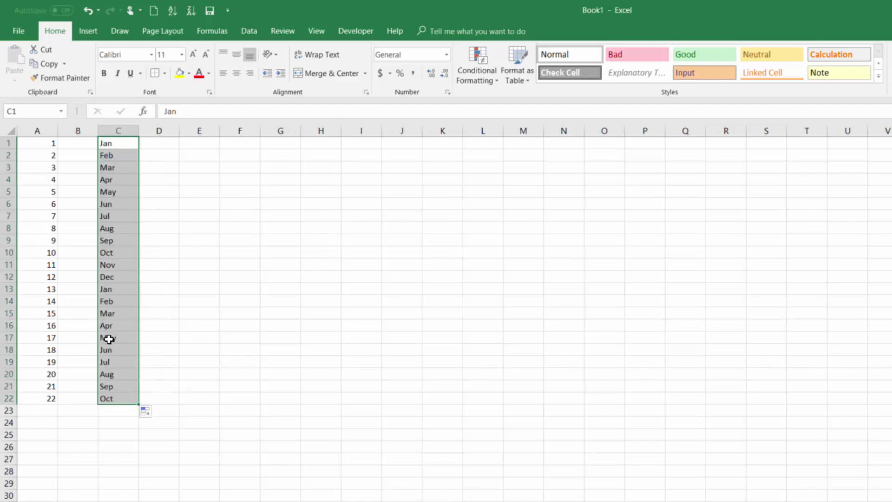
{"action": "left_click", "coordinate": [198, 144]}
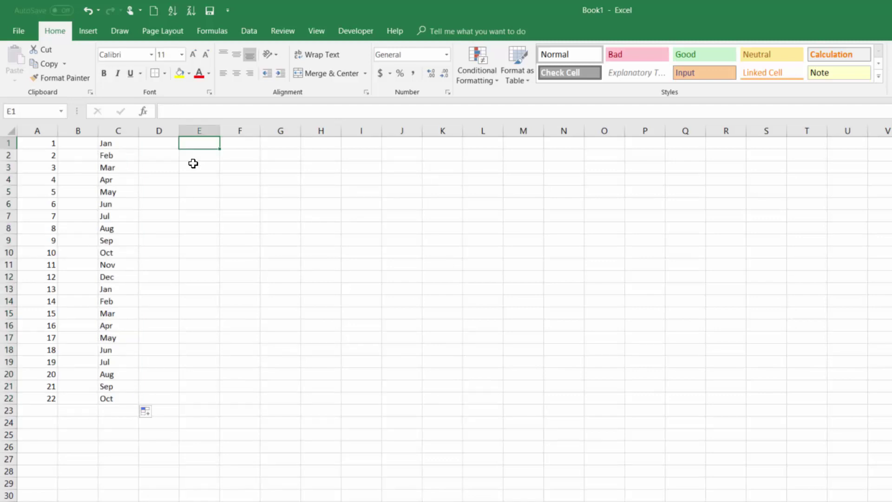
{"action": "type", "text": "1"}
{"action": "type", "text": "/1"}
{"action": "type", "text": "/2016"}
{"action": "key", "text": "ctrl+Return"}
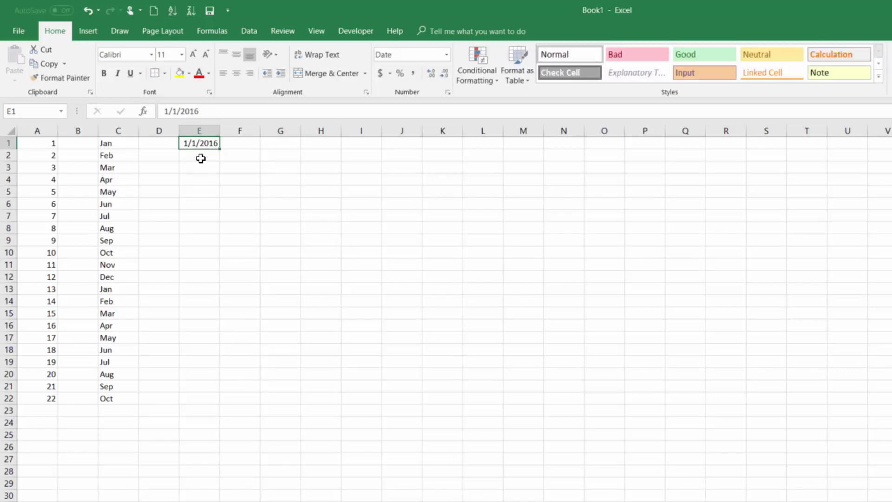
Add 2/1/2016 in E2 and fill monthly dates down column E to 6/1/2018.
{"action": "left_click", "coordinate": [201, 158]}
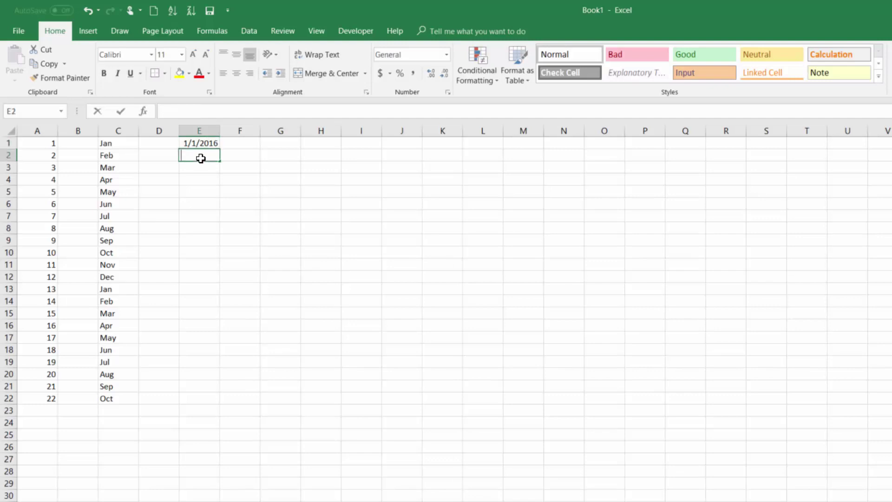
{"action": "type", "text": "2/1/2016"}
{"action": "key", "text": "Return"}
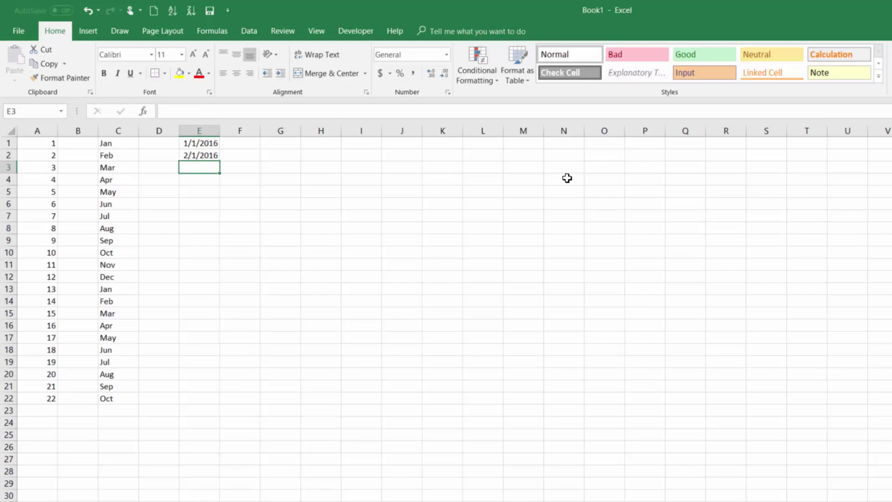
{"action": "left_click_drag", "start_coordinate": [200, 145], "coordinate": [208, 500]}
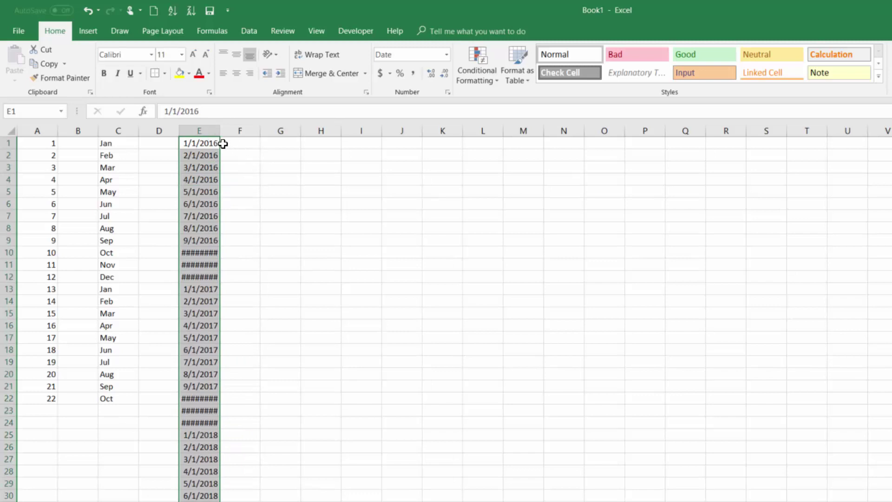
{"action": "left_click", "coordinate": [218, 143]}
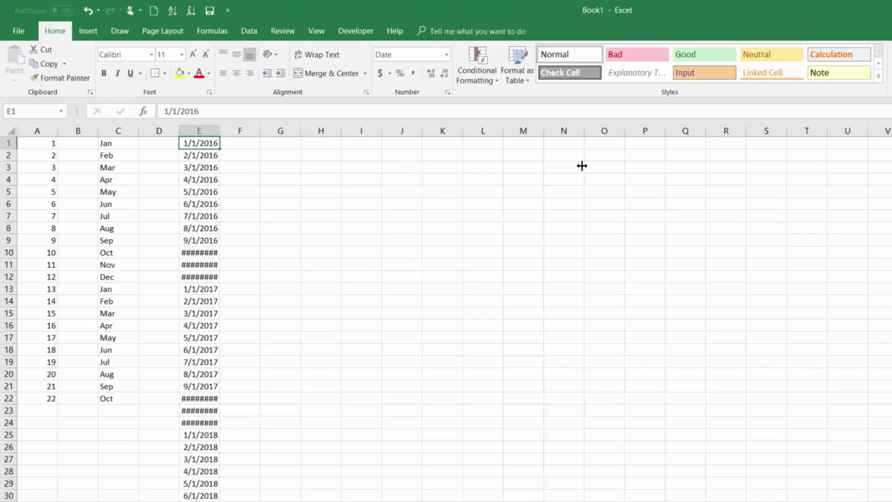
AutoFit column E to the full dates, undo it, then select the 1, 4, 7 sequence in column G.
{"action": "double_click", "coordinate": [222, 133]}
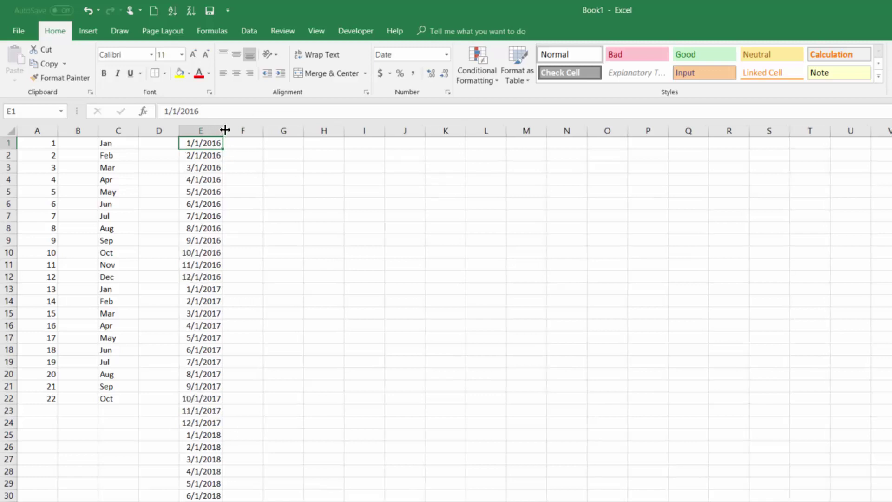
{"action": "key", "text": "ctrl+z"}
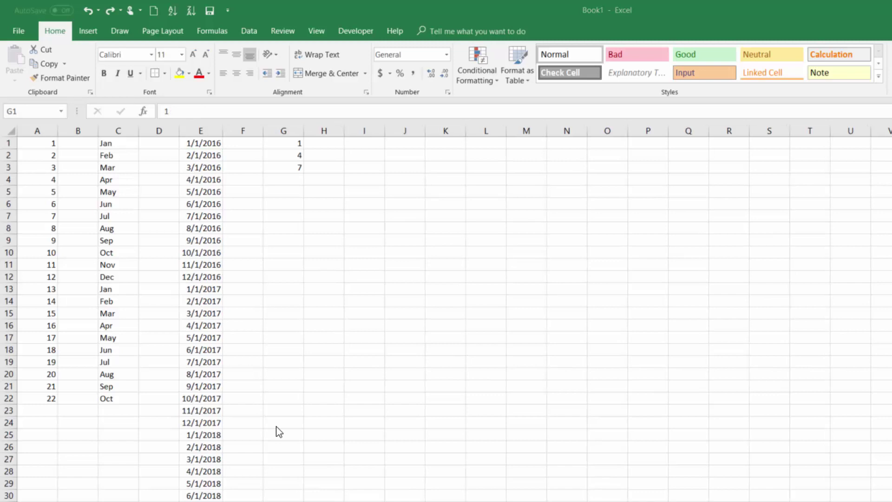
{"action": "left_click", "coordinate": [298, 144]}
{"action": "left_click", "coordinate": [297, 144]}
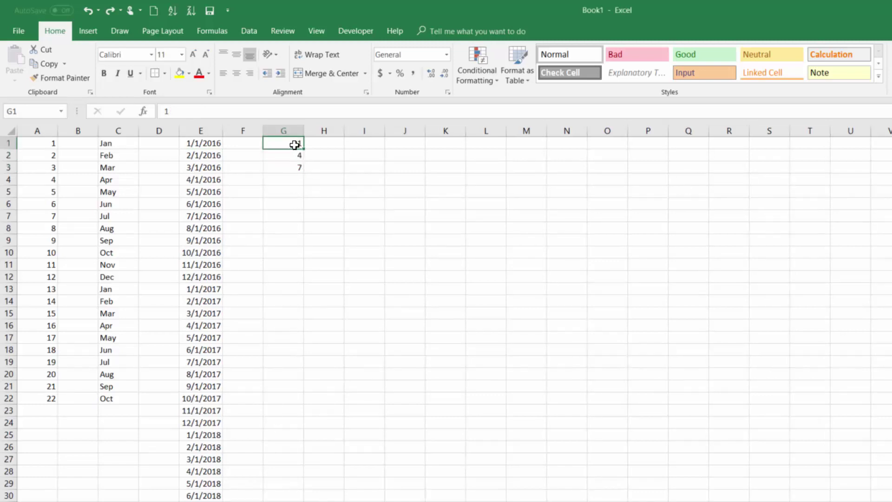
{"action": "left_click_drag", "start_coordinate": [294, 145], "coordinate": [305, 415]}
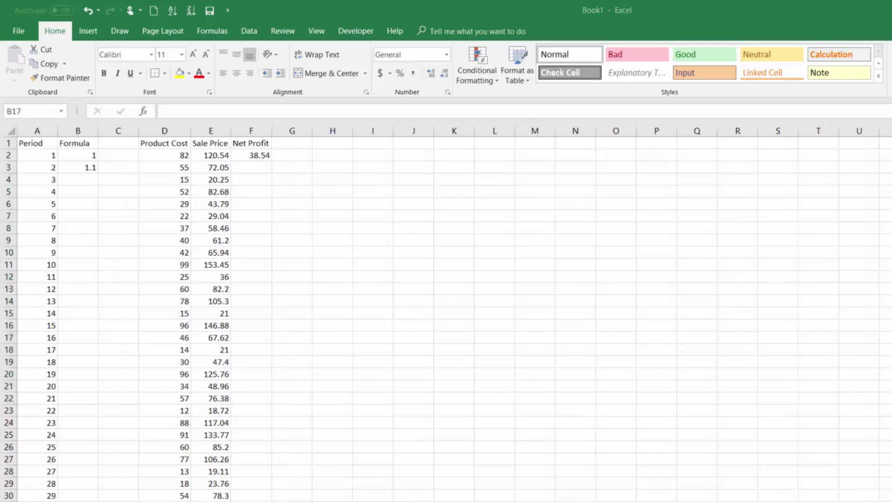
Enter 100 in B2 and fill the =B2*1.1 growth formula down to period 29 (1442.099).
{"action": "left_click", "coordinate": [81, 167]}
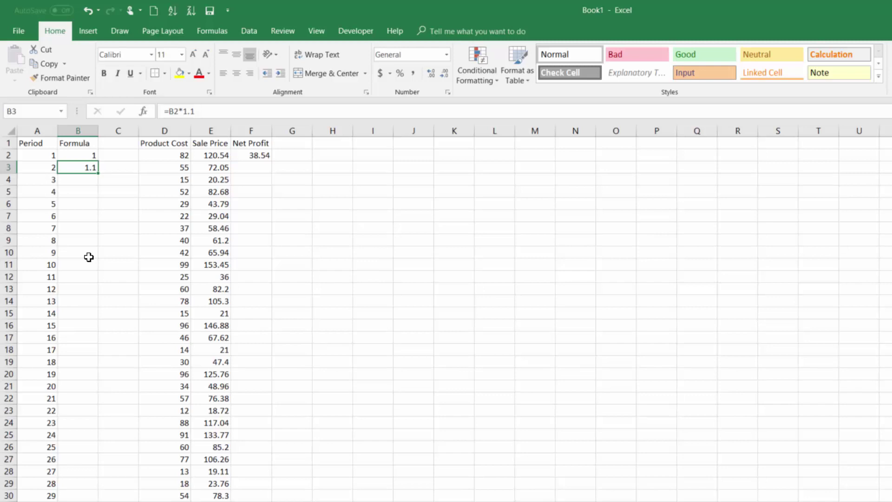
{"action": "key", "text": "Up"}
{"action": "type", "text": "100"}
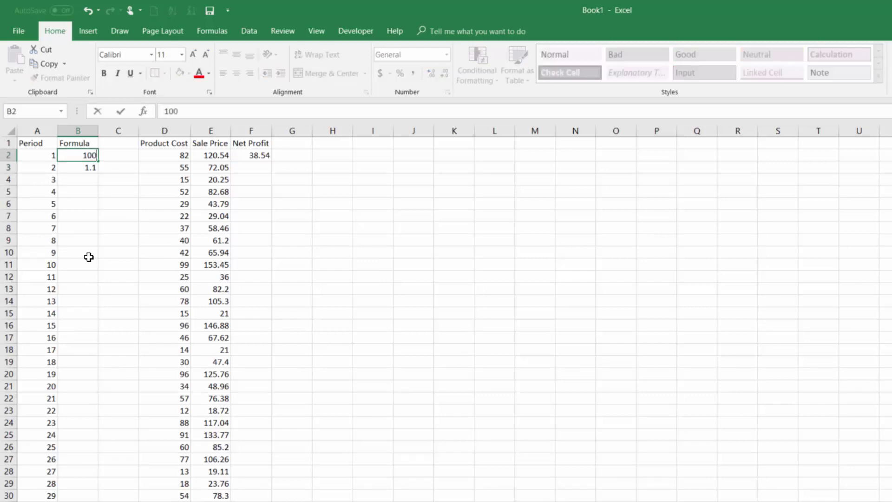
{"action": "key", "text": "Return"}
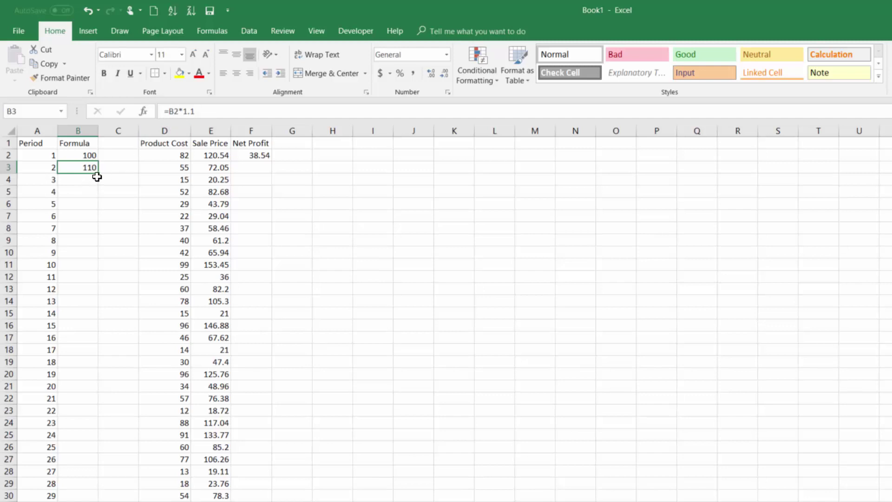
{"action": "left_click_drag", "start_coordinate": [98, 178], "coordinate": [99, 186]}
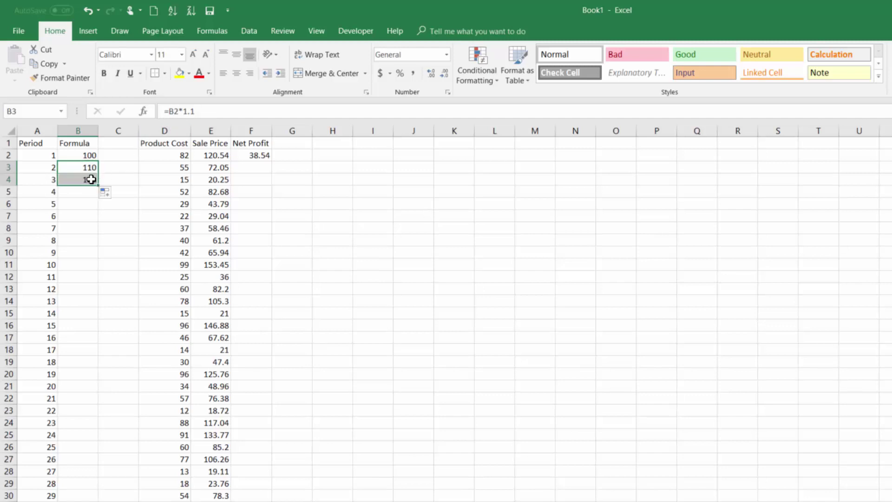
{"action": "left_click", "coordinate": [90, 180]}
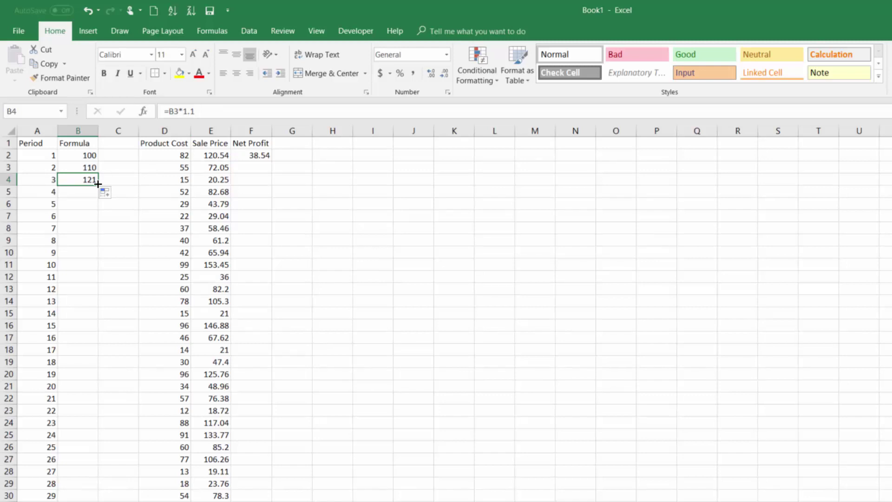
{"action": "left_click_drag", "start_coordinate": [97, 184], "coordinate": [99, 307]}
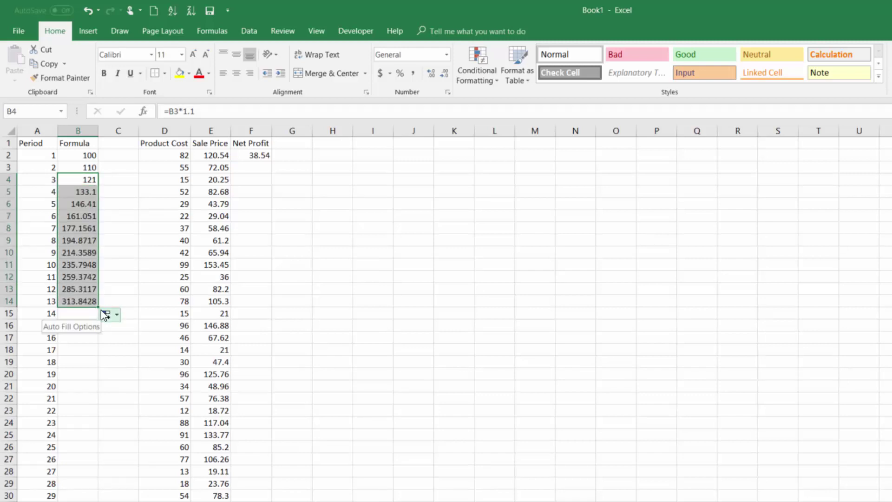
{"action": "left_click", "coordinate": [89, 302]}
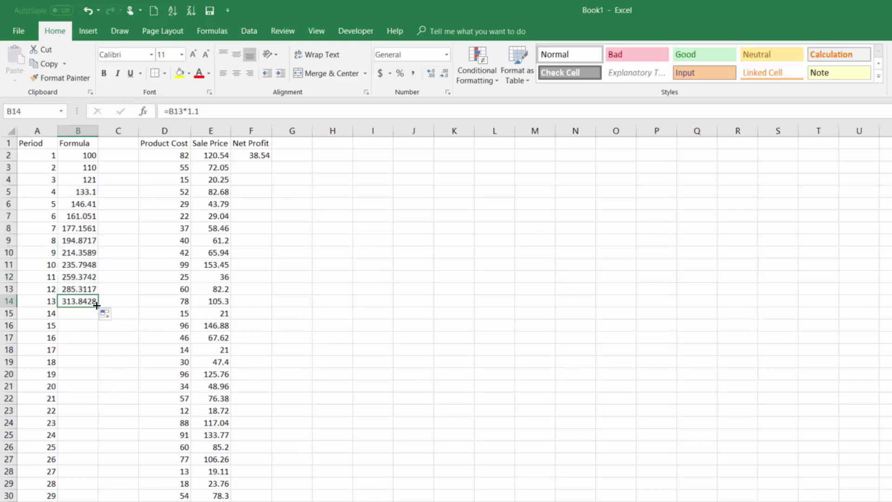
{"action": "double_click", "coordinate": [98, 307]}
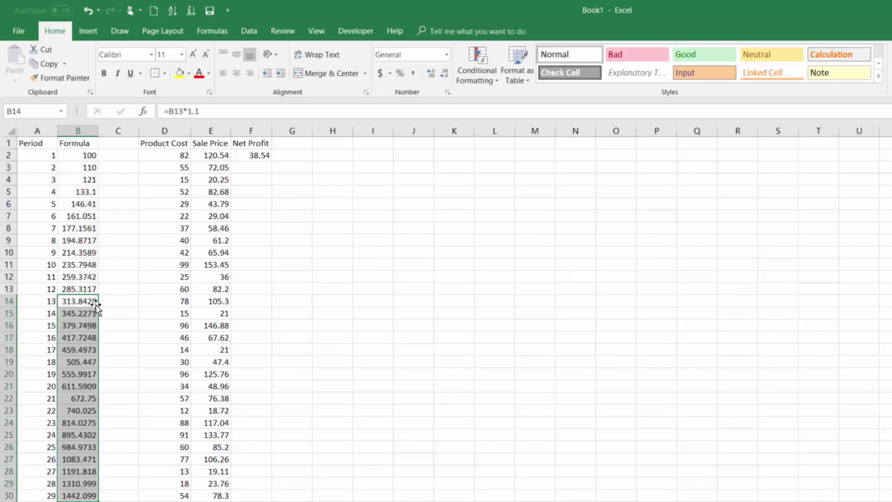
{"action": "left_click", "coordinate": [88, 495]}
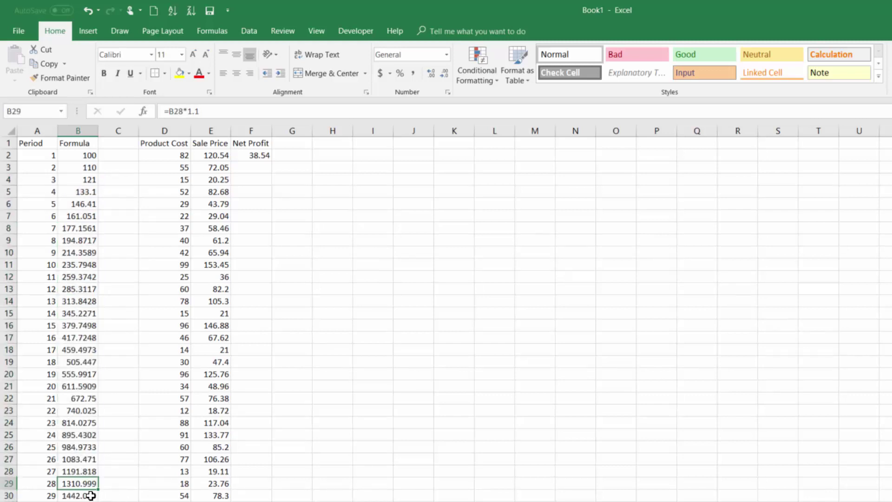
Apply Comma Style with zero decimal places to the Formula values in B2:B30.
{"action": "left_click_drag", "start_coordinate": [88, 496], "coordinate": [80, 155]}
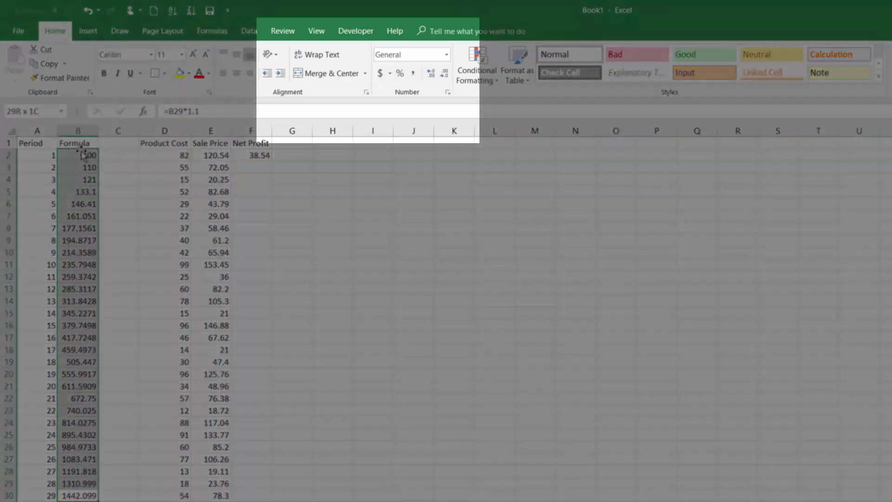
{"action": "left_click", "coordinate": [413, 73]}
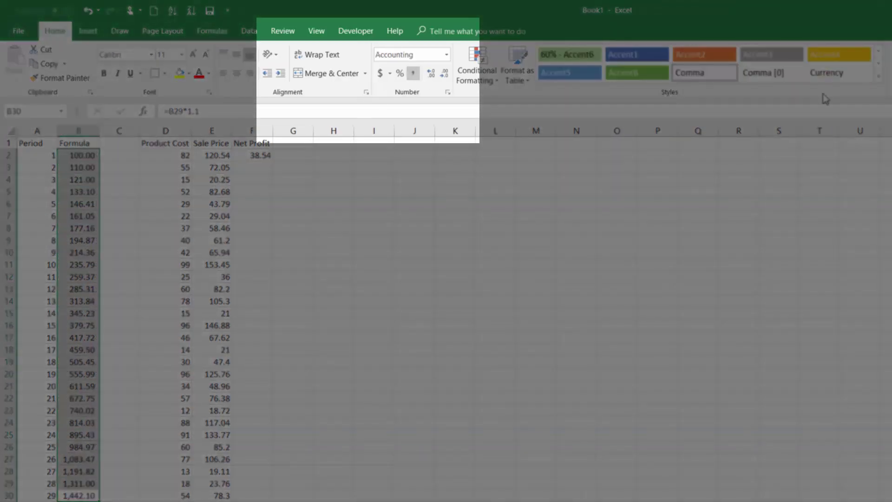
{"action": "left_click", "coordinate": [445, 73]}
{"action": "left_click", "coordinate": [445, 73]}
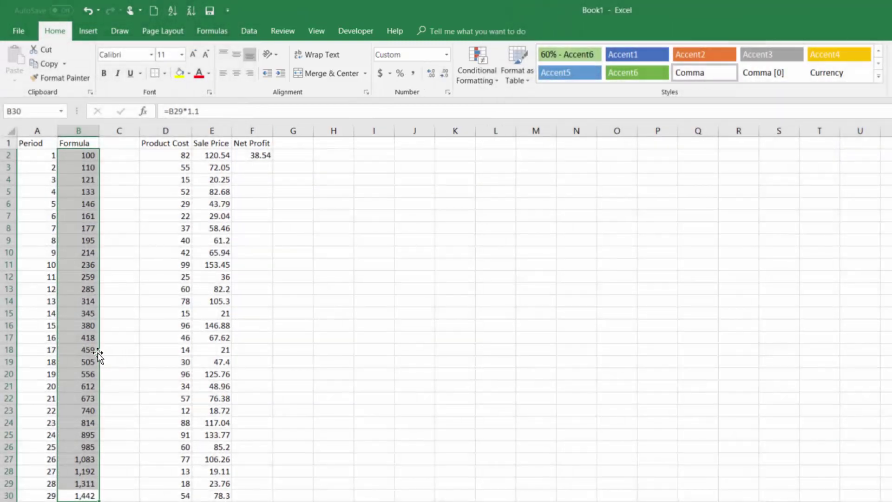
{"action": "left_click", "coordinate": [293, 192]}
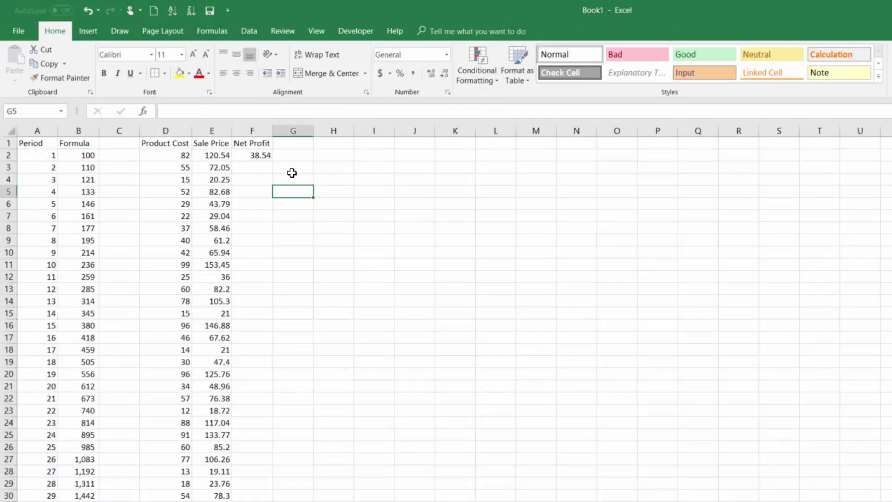
Fill the Net Profit formula down column F and give F2:F32 dollar accounting format.
{"action": "left_click", "coordinate": [253, 156]}
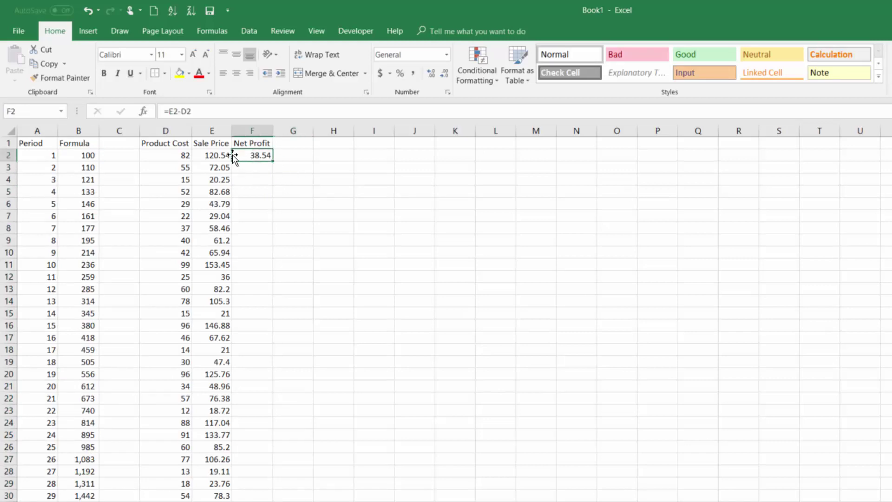
{"action": "left_click_drag", "start_coordinate": [273, 161], "coordinate": [268, 169]}
{"action": "key", "text": "Down"}
{"action": "key", "text": "F2"}
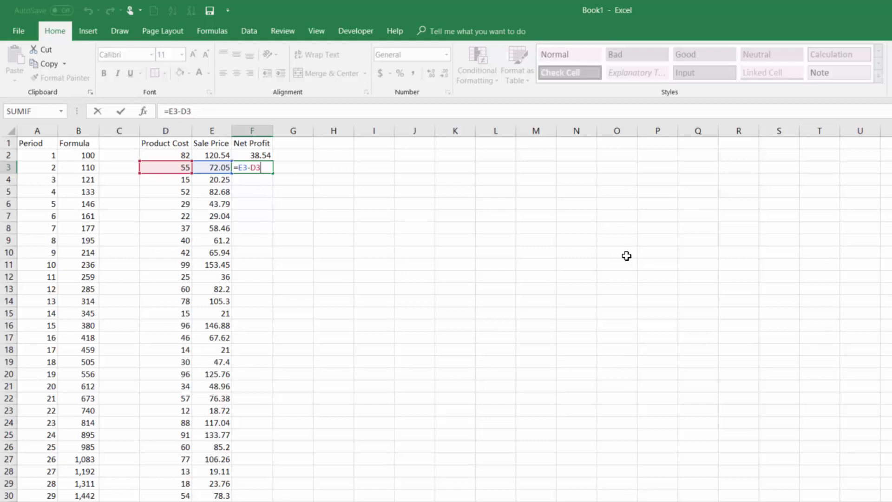
{"action": "key", "text": "Return"}
{"action": "left_click", "coordinate": [269, 169]}
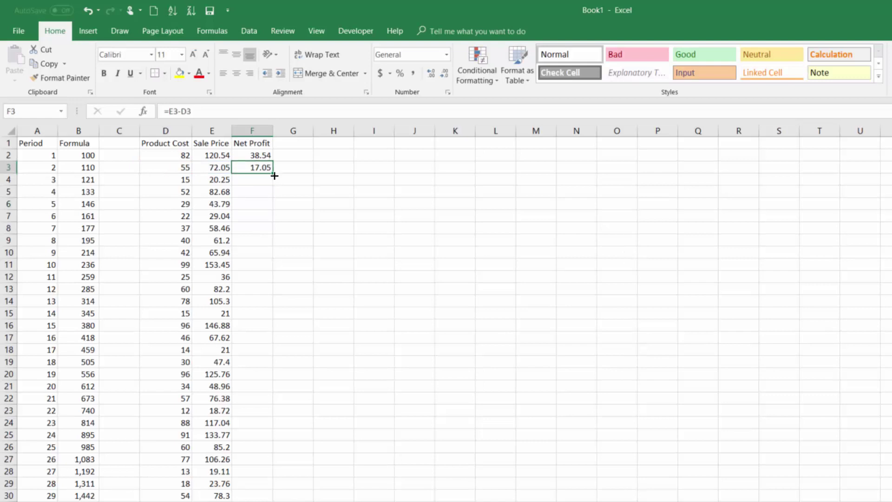
{"action": "double_click", "coordinate": [275, 175]}
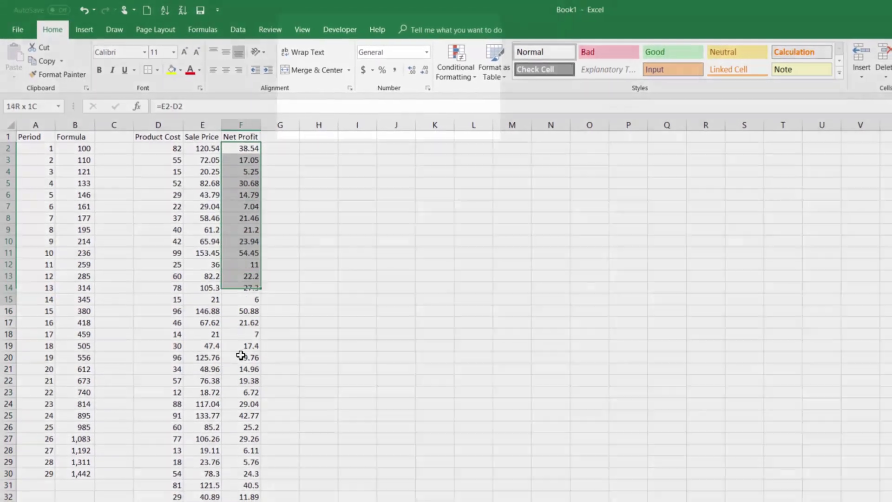
{"action": "left_click_drag", "start_coordinate": [240, 356], "coordinate": [241, 496]}
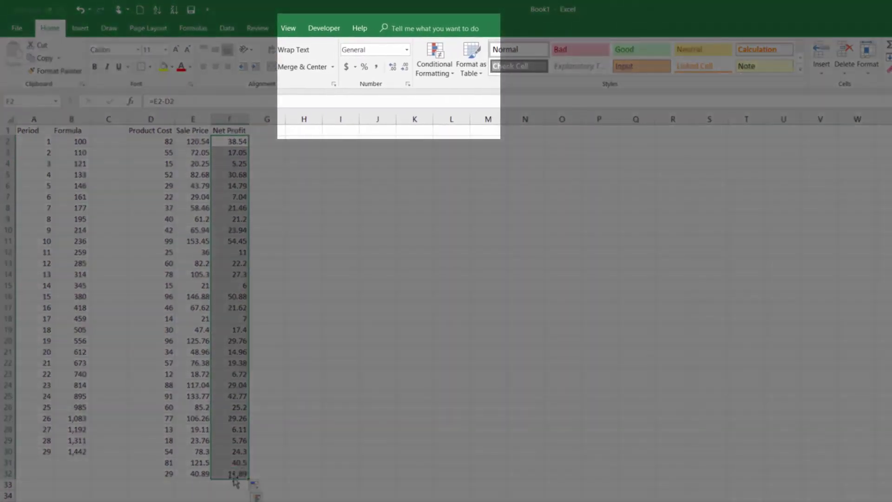
{"action": "left_click", "coordinate": [350, 68]}
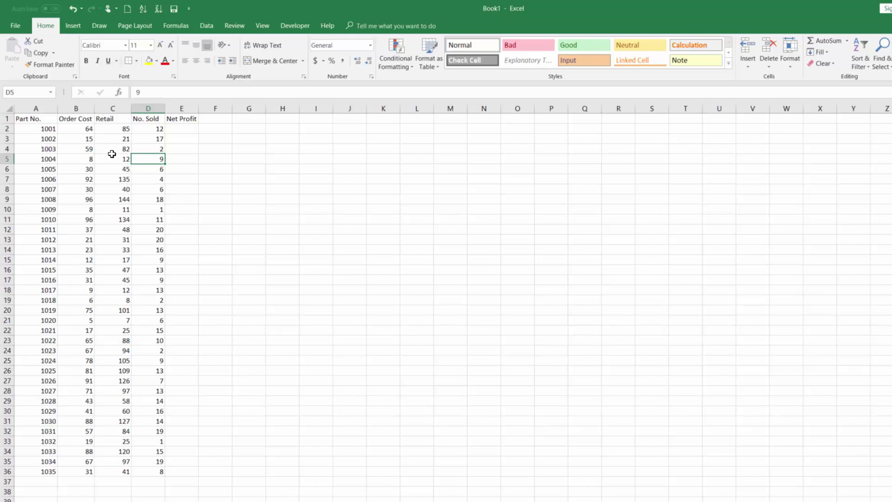
Enter =C2-B2 in E2 and fill it down to E36 for every part.
{"action": "left_click", "coordinate": [179, 130]}
{"action": "type", "text": "="}
{"action": "key", "text": "Left"}
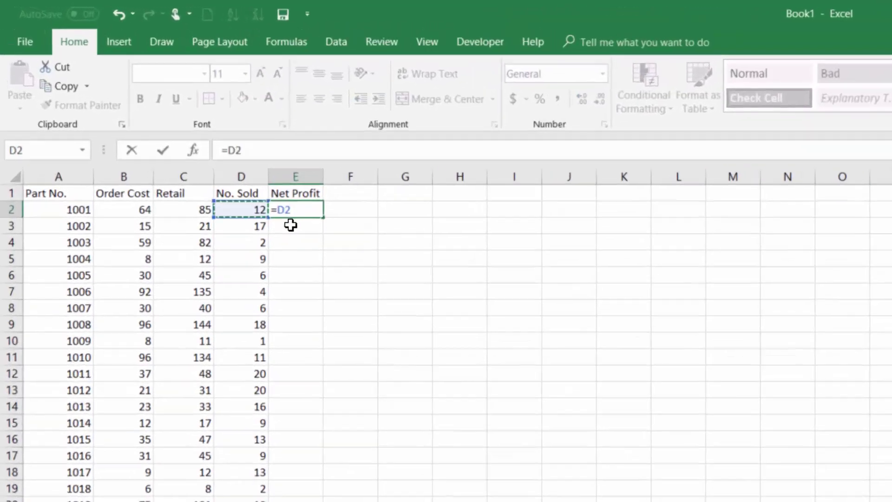
{"action": "key", "text": "Left"}
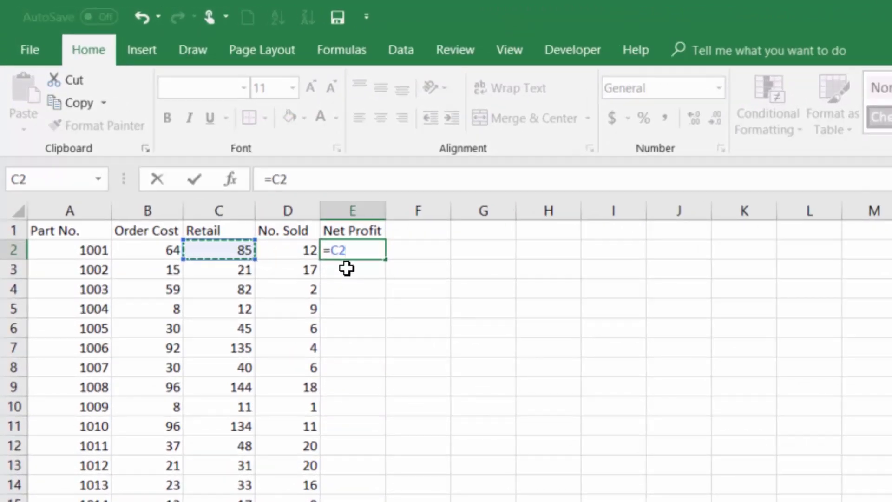
{"action": "type", "text": "-"}
{"action": "key", "text": "Left"}
{"action": "key", "text": "Left"}
{"action": "key", "text": "Left"}
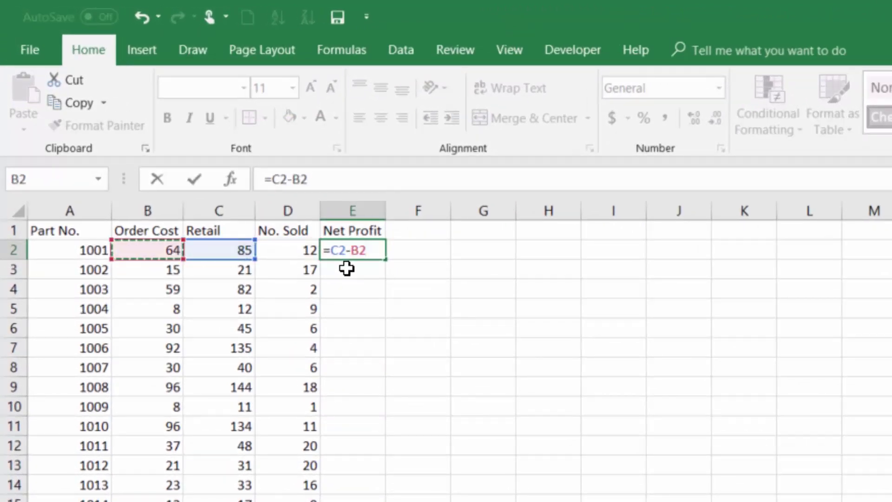
{"action": "key", "text": "Return"}
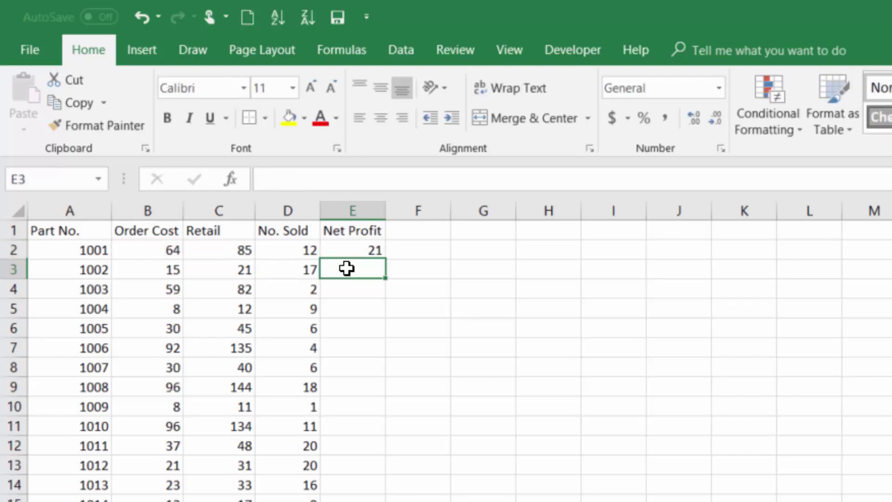
{"action": "key", "text": "Up"}
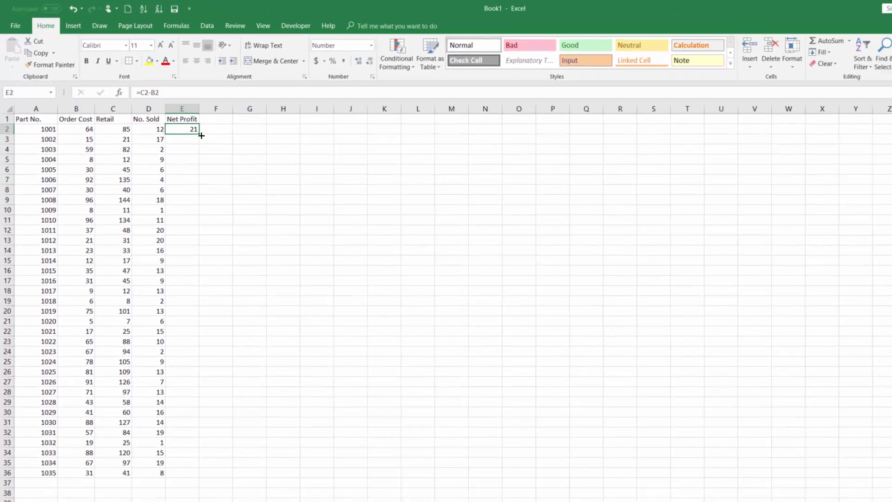
{"action": "double_click", "coordinate": [201, 135]}
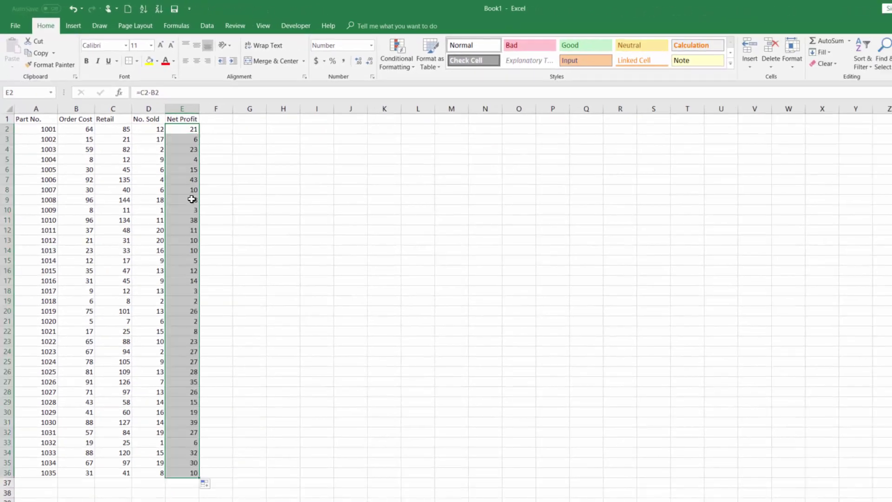
{"action": "key", "text": "Down"}
{"action": "key", "text": "Left"}
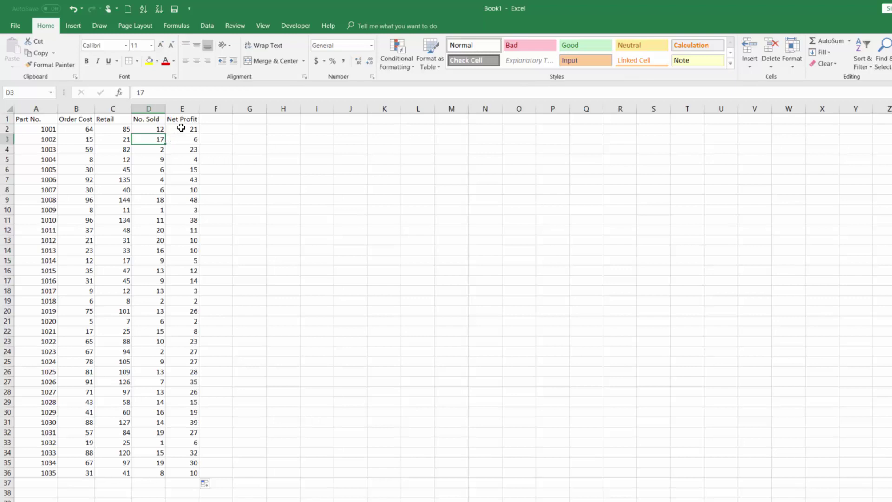
Enter =SUM(E2:E36) in H2 so the total Net Profit reads 658.
{"action": "left_click_drag", "start_coordinate": [182, 128], "coordinate": [184, 474]}
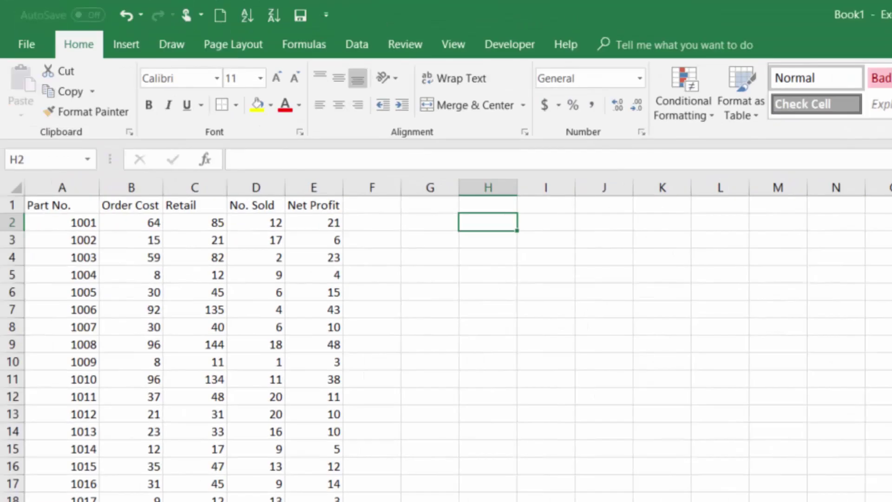
{"action": "type", "text": "=sum("}
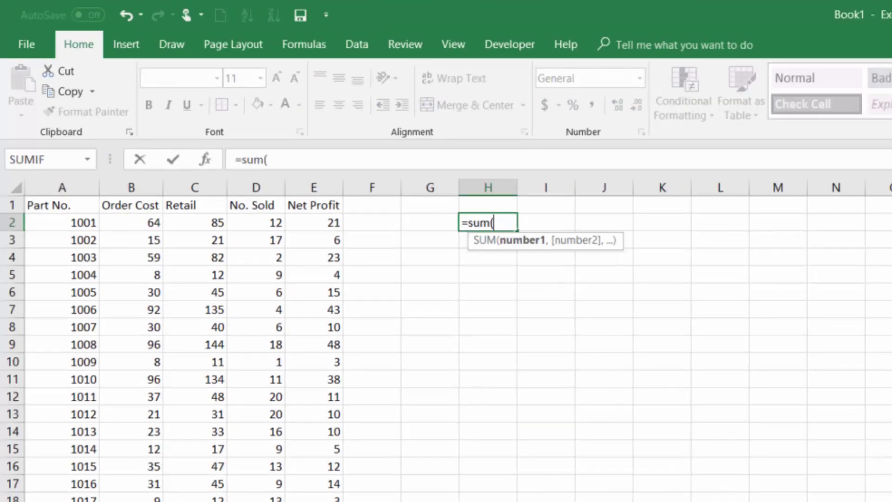
{"action": "key", "text": "Left"}
{"action": "key", "text": "Left"}
{"action": "key", "text": "Left"}
{"action": "key", "text": "ctrl+shift+Down"}
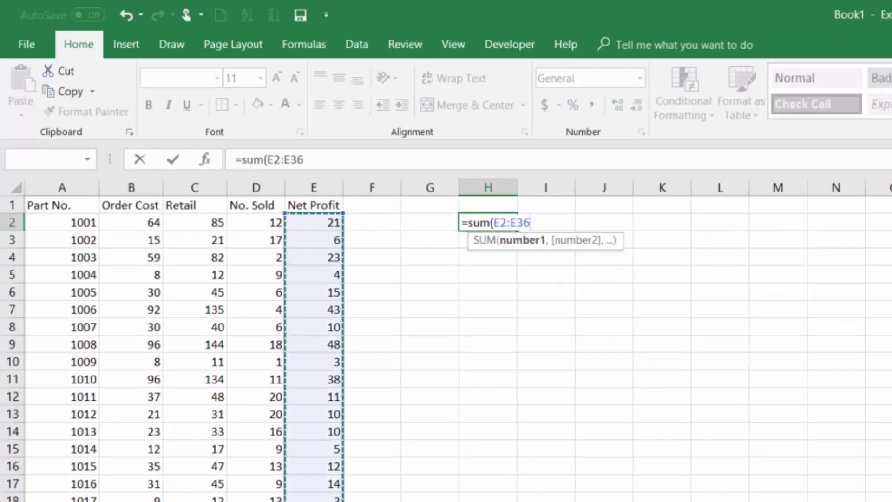
{"action": "key", "text": "Return"}
{"action": "key", "text": "Up"}
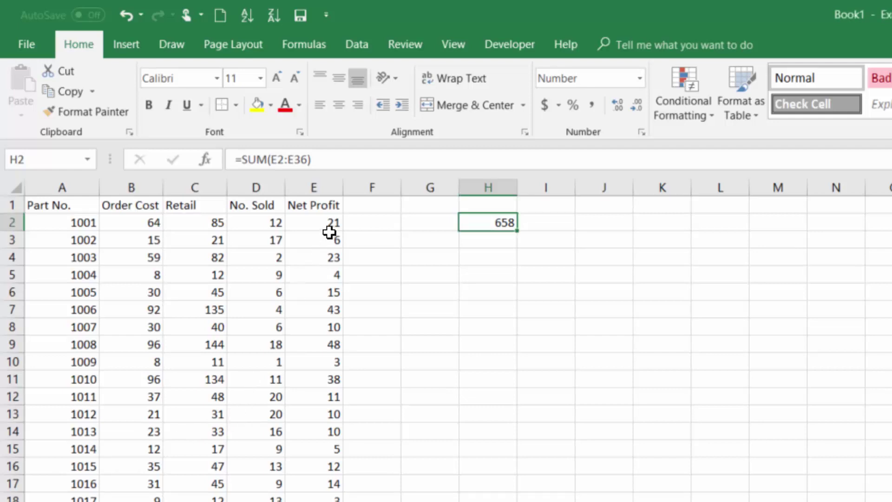
Turn on header filters and sort the parts table by Net Profit, largest first, with part 1008's 48 on top.
{"action": "left_click", "coordinate": [318, 205]}
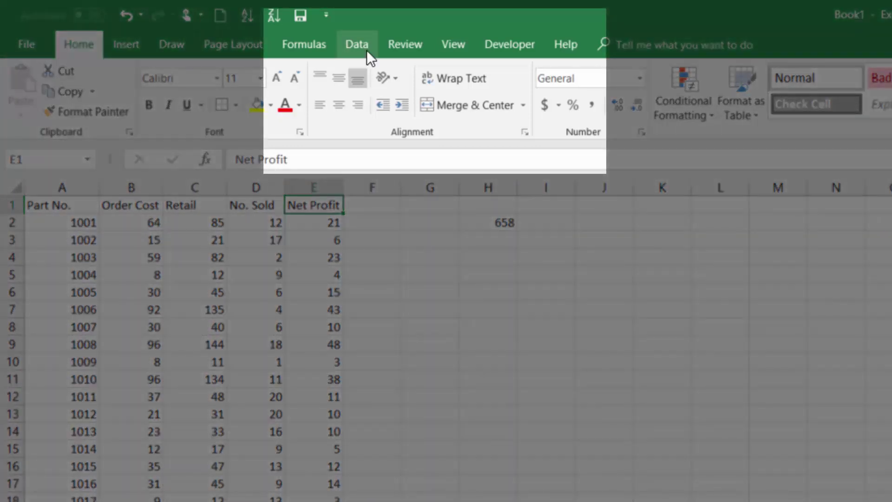
{"action": "left_click", "coordinate": [367, 49]}
{"action": "left_click", "coordinate": [548, 102]}
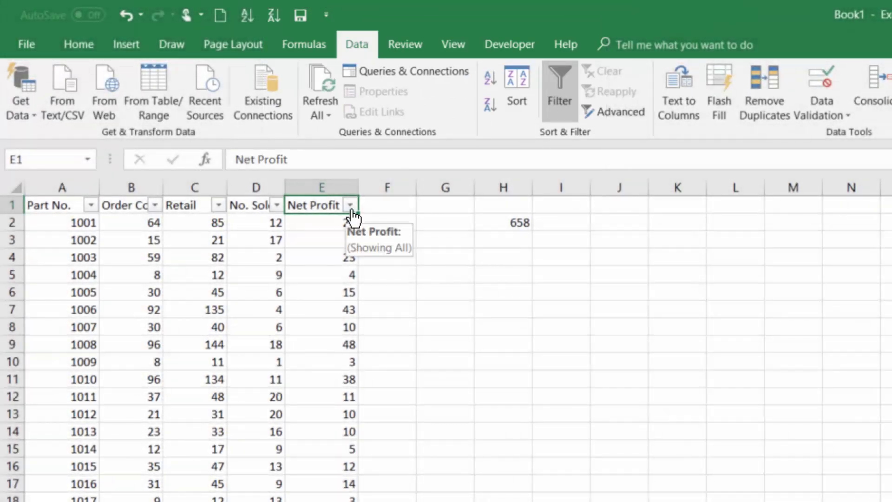
{"action": "left_click", "coordinate": [351, 206]}
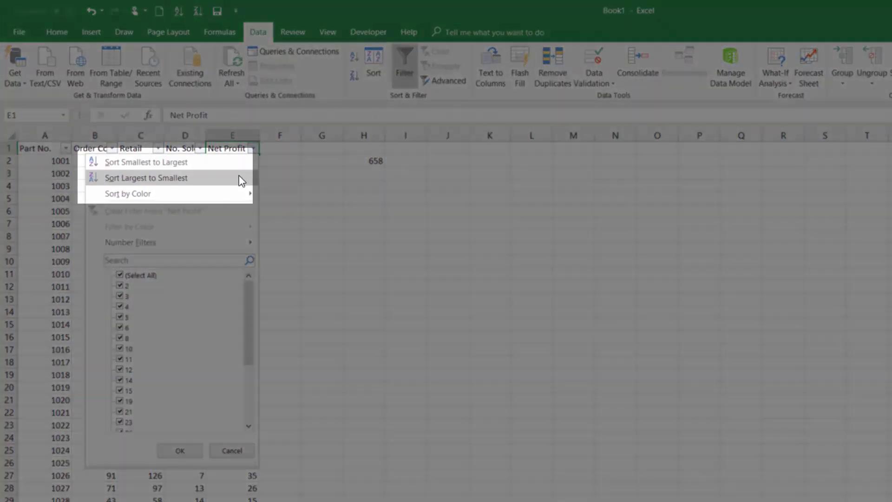
{"action": "left_click", "coordinate": [242, 179]}
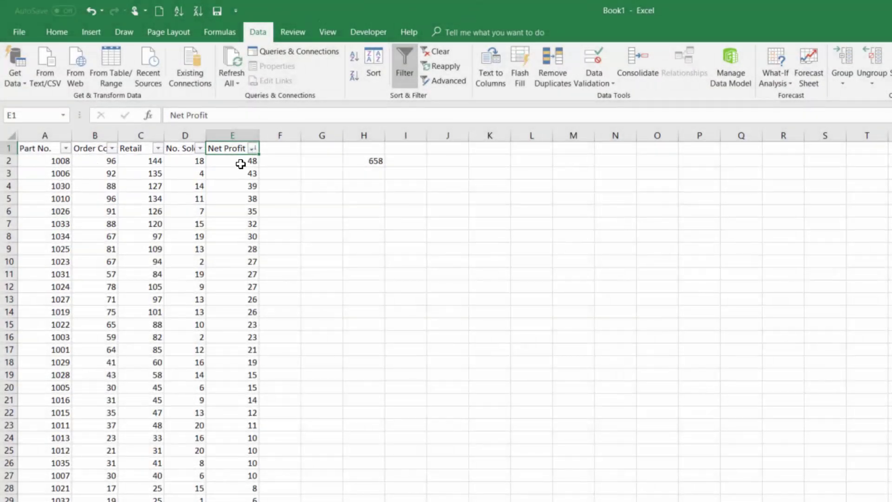
{"action": "left_click", "coordinate": [240, 164]}
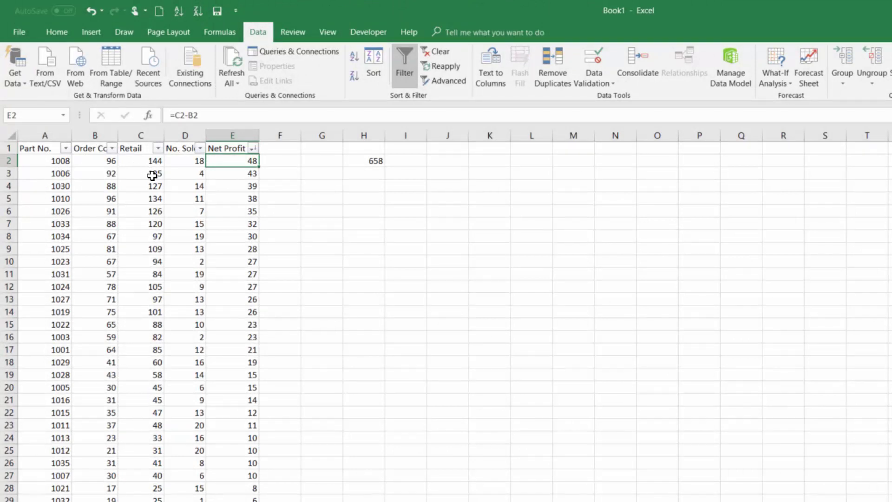
Remove the header filters and enter the formula =E2*D2 in F2 for Total Net Profit.
{"action": "left_click", "coordinate": [405, 76]}
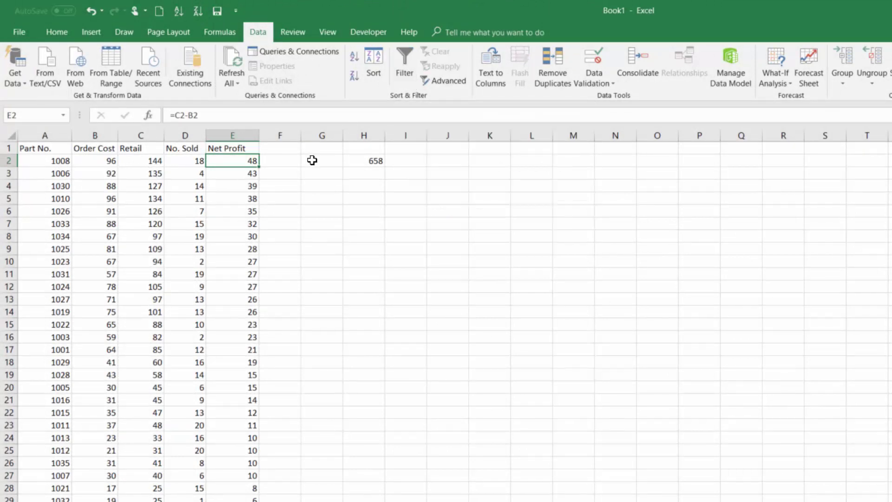
{"action": "left_click", "coordinate": [286, 164]}
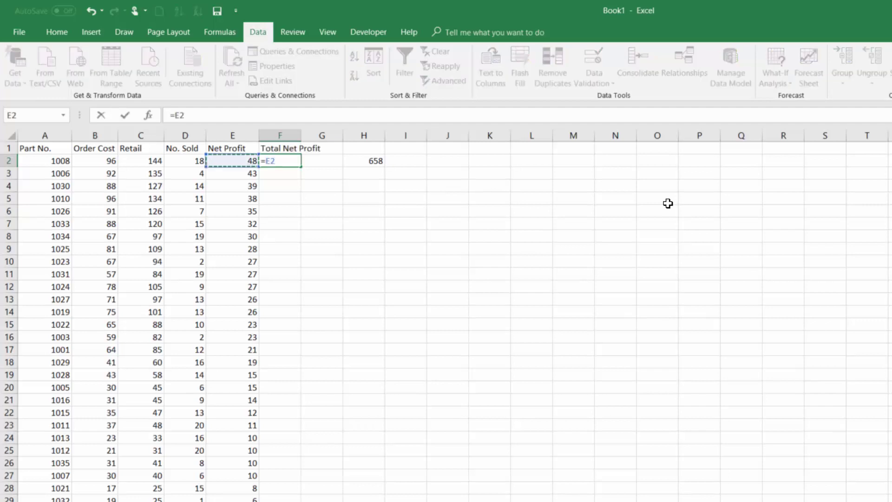
{"action": "type", "text": "*"}
{"action": "key", "text": "Left"}
{"action": "key", "text": "Left"}
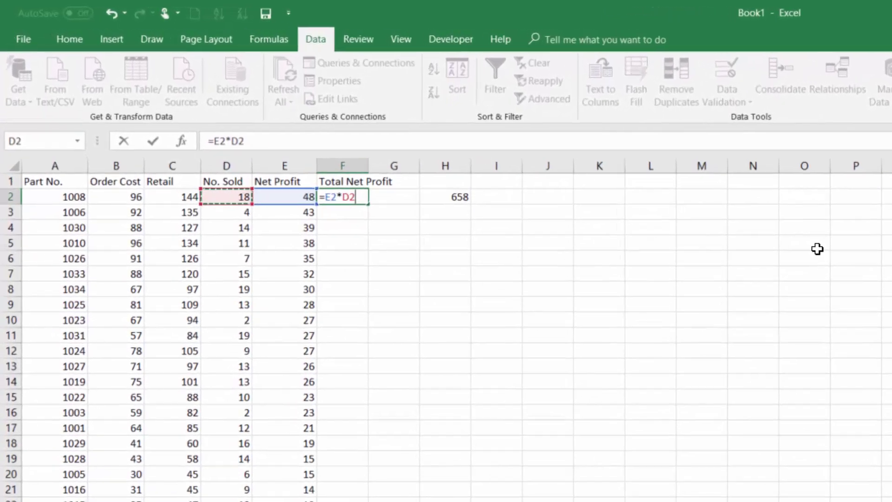
{"action": "key", "text": "ctrl+Return"}
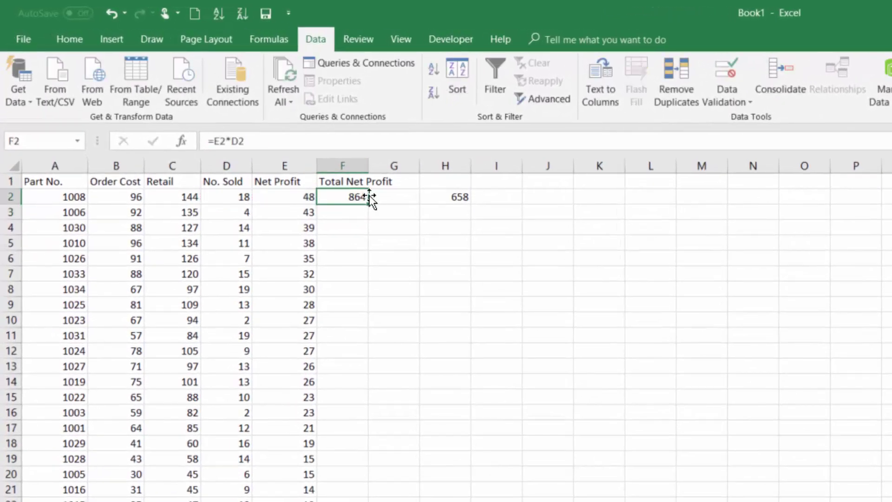
Autofit column F, fill the formula down all parts, and apply dollar accounting format.
{"action": "key", "text": "alt+h"}
{"action": "key", "text": "o"}
{"action": "key", "text": "i"}
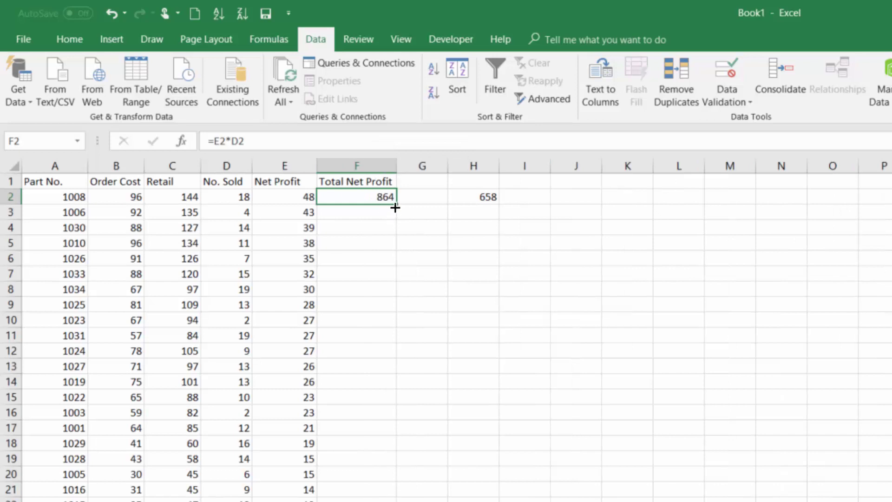
{"action": "double_click", "coordinate": [395, 208]}
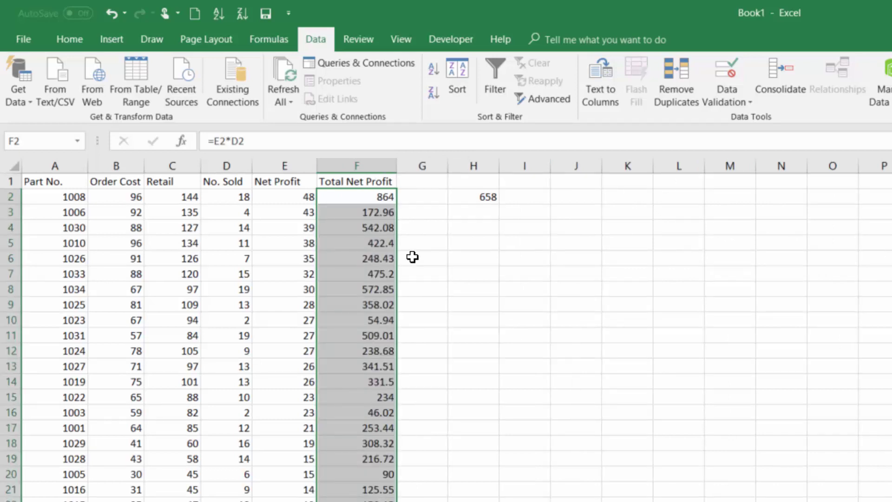
{"action": "left_click", "coordinate": [58, 47]}
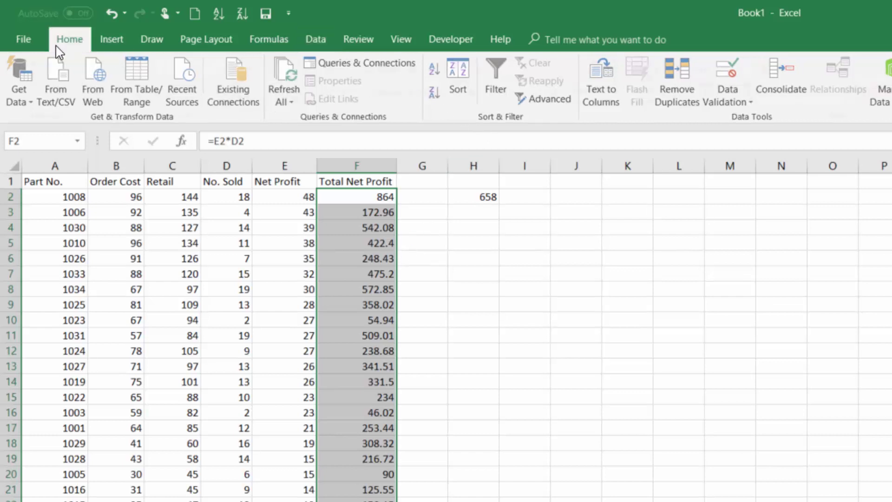
{"action": "left_click", "coordinate": [482, 93]}
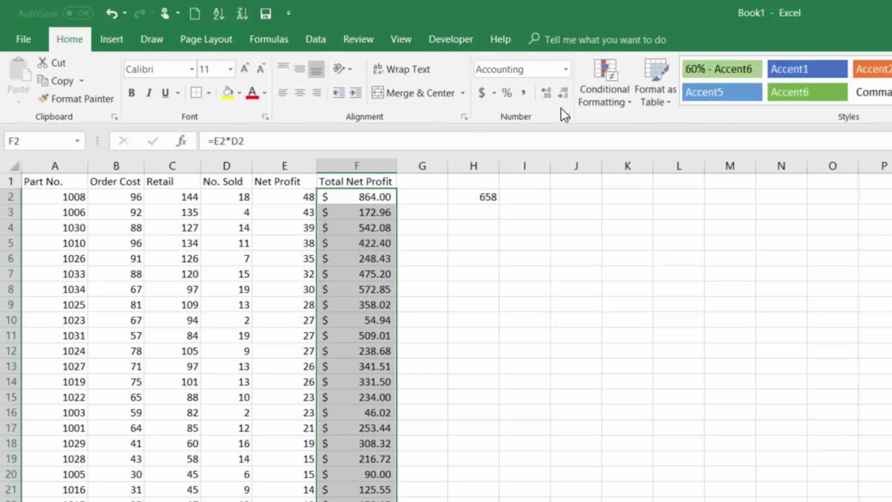
{"action": "left_click_drag", "start_coordinate": [372, 186], "coordinate": [367, 382]}
{"action": "left_click", "coordinate": [357, 181]}
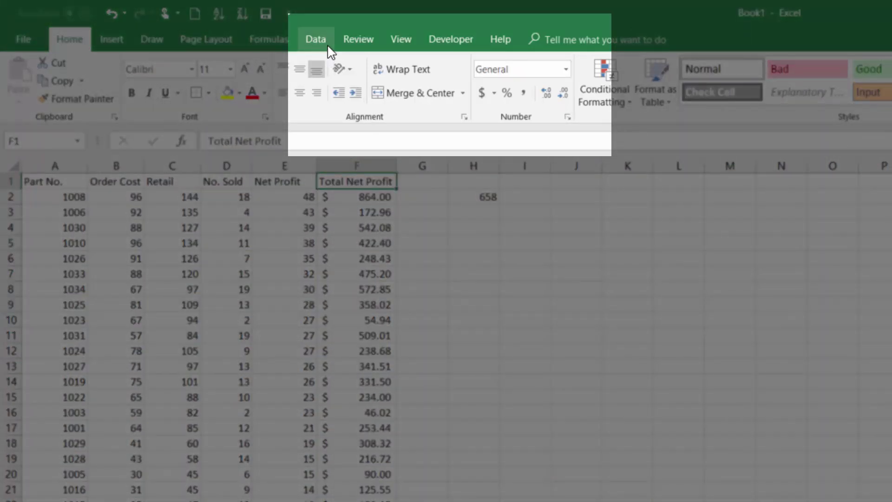
Sort the table by Total Net Profit from $ 864.00 down to $ 2.56, then remove the filter arrows.
{"action": "left_click", "coordinate": [321, 41]}
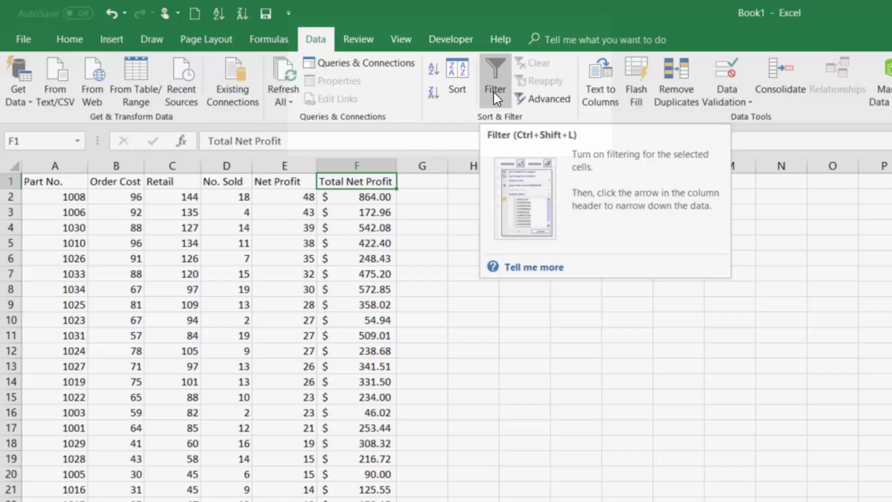
{"action": "left_click", "coordinate": [493, 91]}
{"action": "left_click", "coordinate": [389, 181]}
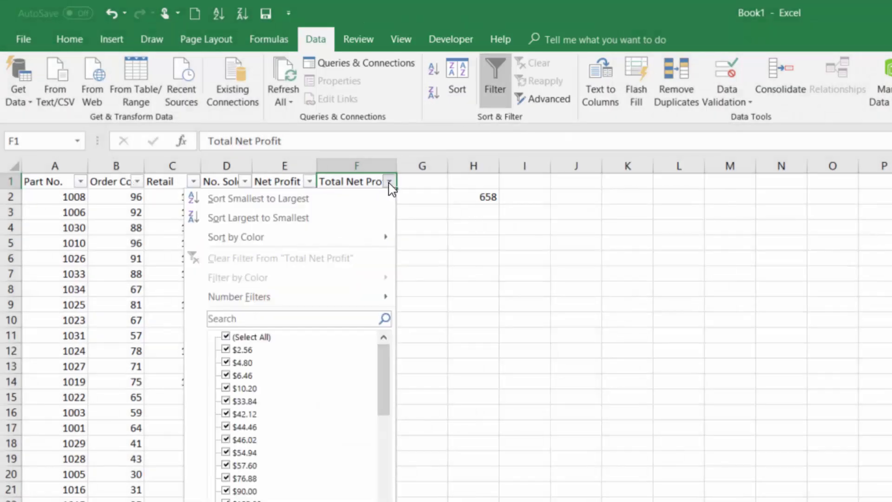
{"action": "left_click", "coordinate": [367, 228]}
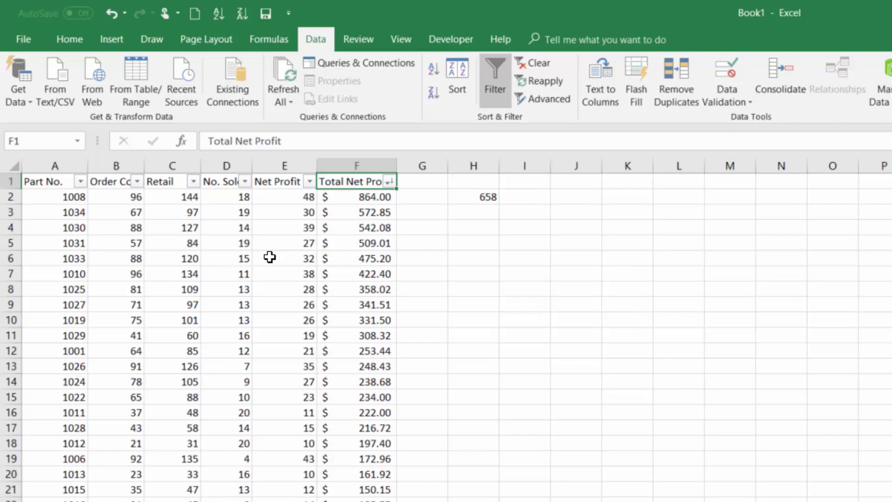
{"action": "key", "text": "ctrl+z"}
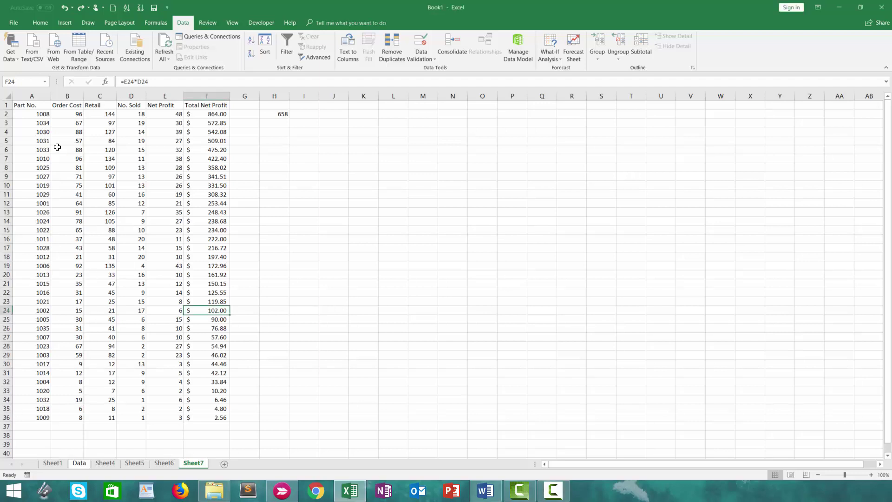
Copy the Sheet7 sales table A1:F36 and paste it into A1 of a new Sheet8.
{"action": "left_click", "coordinate": [39, 107]}
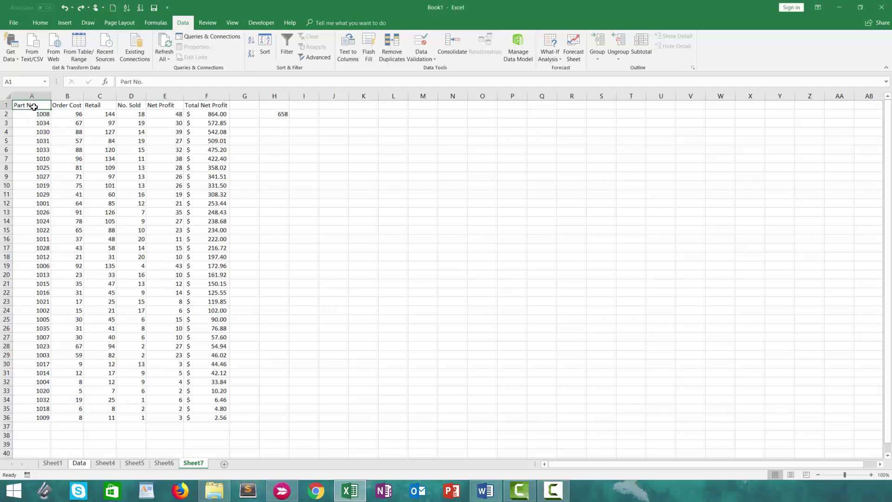
{"action": "left_click_drag", "start_coordinate": [32, 106], "coordinate": [200, 418]}
{"action": "right_click", "coordinate": [208, 204]}
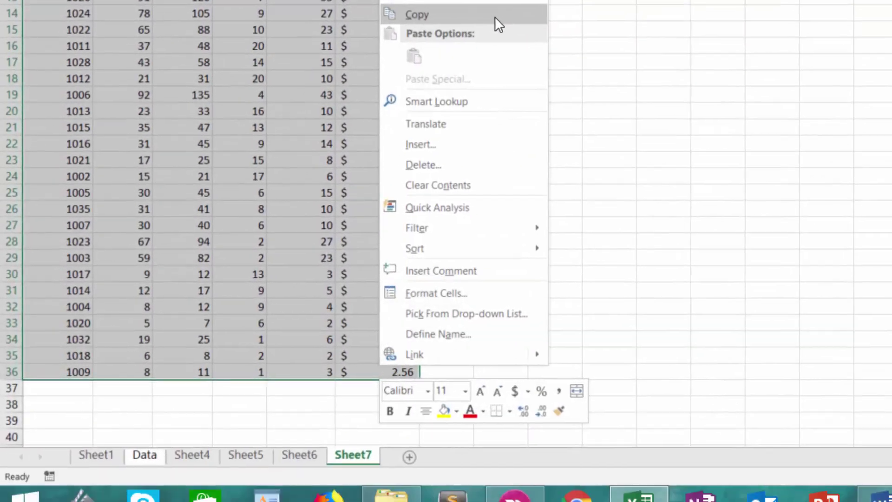
{"action": "left_click", "coordinate": [495, 16]}
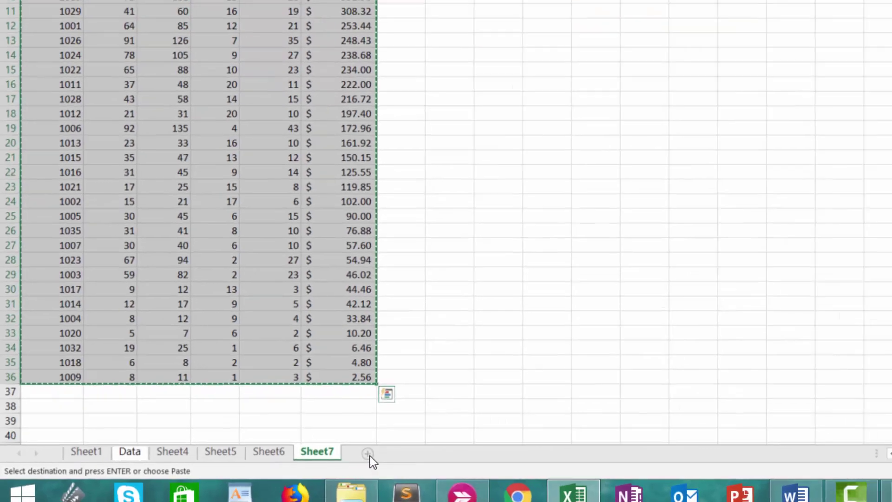
{"action": "left_click", "coordinate": [410, 449]}
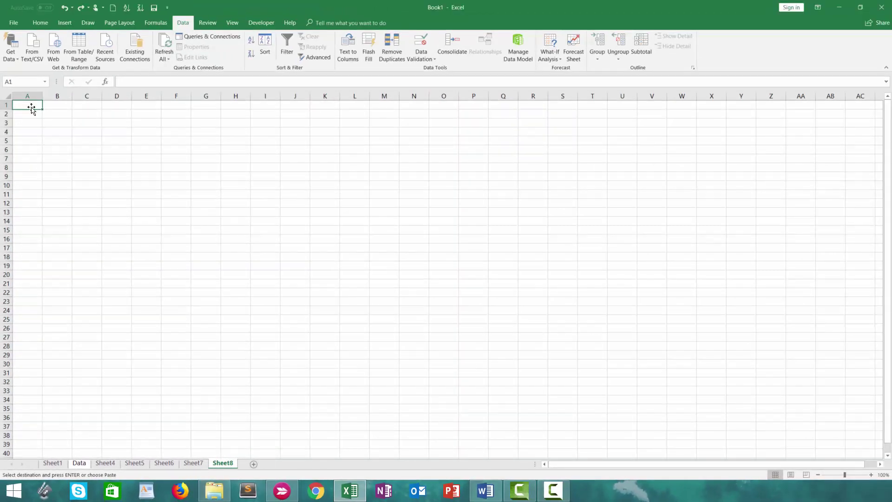
{"action": "right_click", "coordinate": [31, 106]}
{"action": "left_click", "coordinate": [50, 145]}
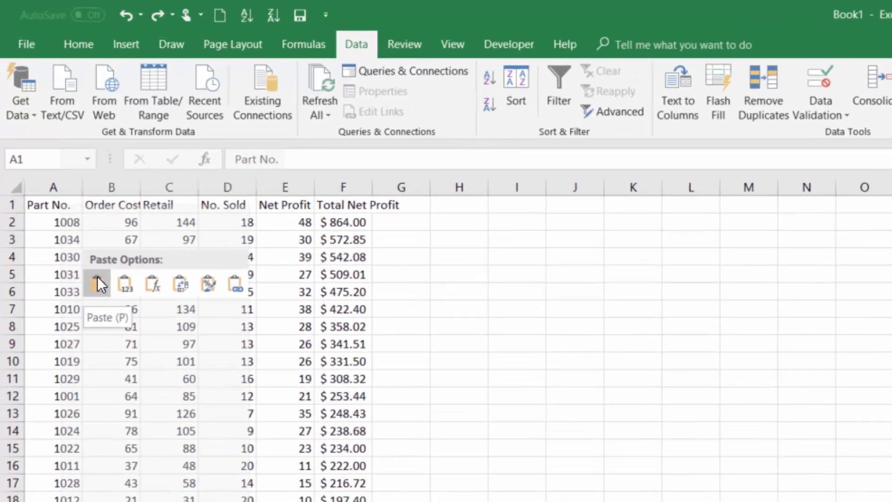
{"action": "left_click", "coordinate": [51, 145]}
Undo the formula paste and re-paste the table at A1 as plain values.
{"action": "key", "text": "ctrl+a"}
{"action": "left_click", "coordinate": [337, 226]}
{"action": "key", "text": "Left"}
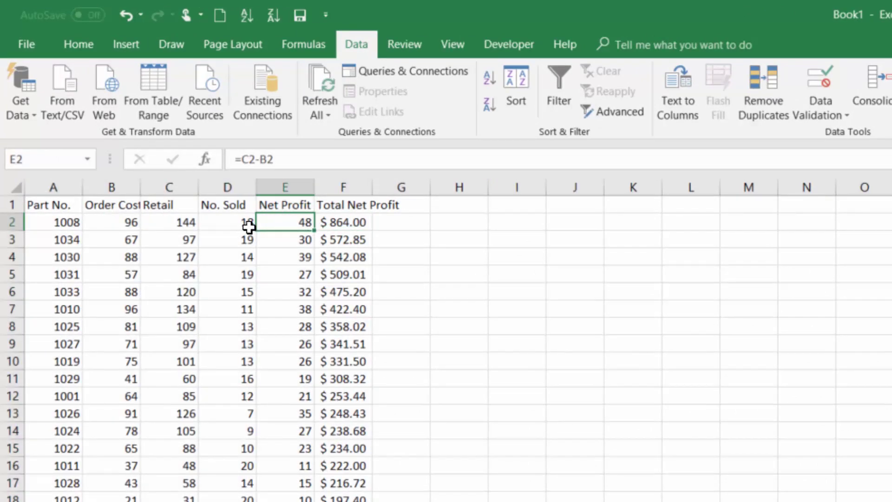
{"action": "key", "text": "ctrl+z"}
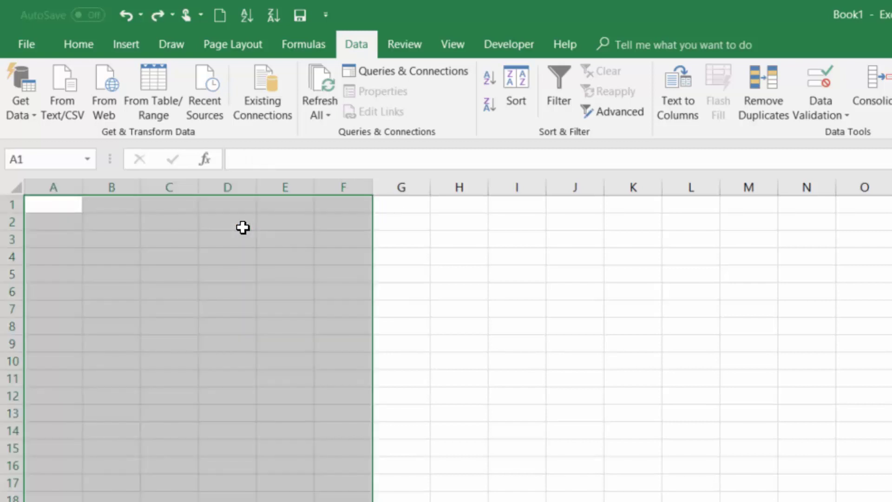
{"action": "left_click", "coordinate": [70, 207]}
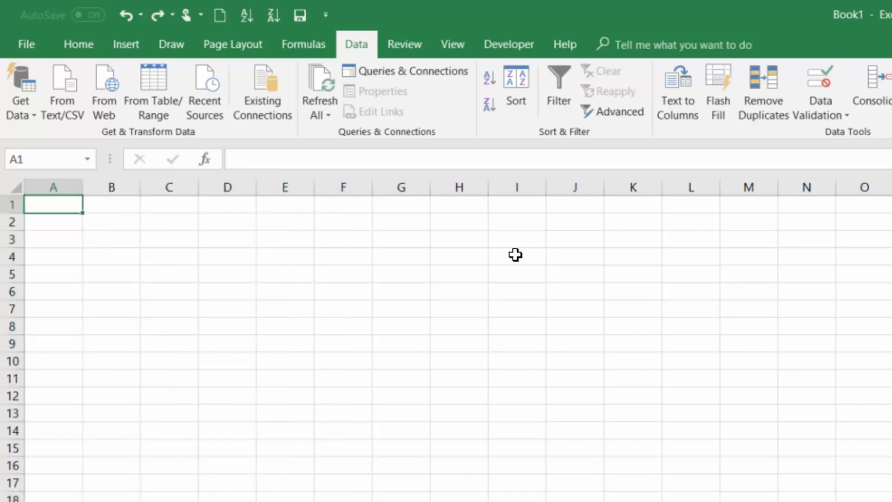
{"action": "right_click", "coordinate": [65, 206]}
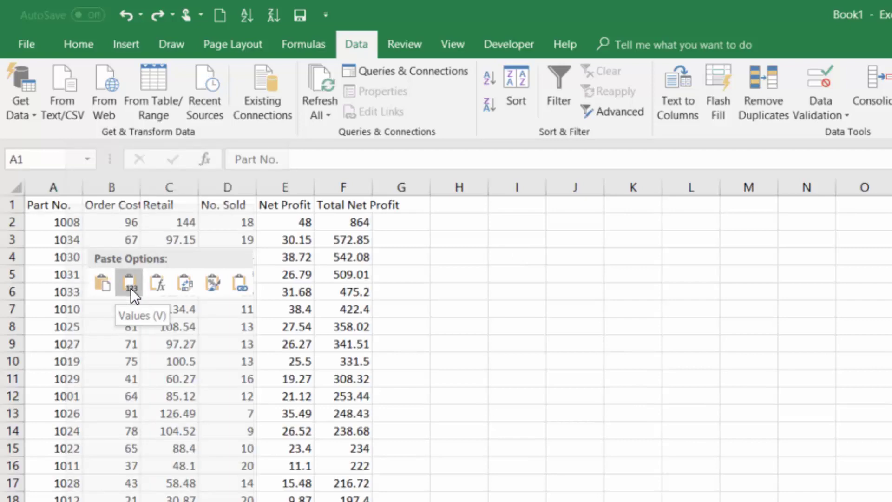
{"action": "left_click", "coordinate": [130, 287]}
{"action": "left_click", "coordinate": [343, 223]}
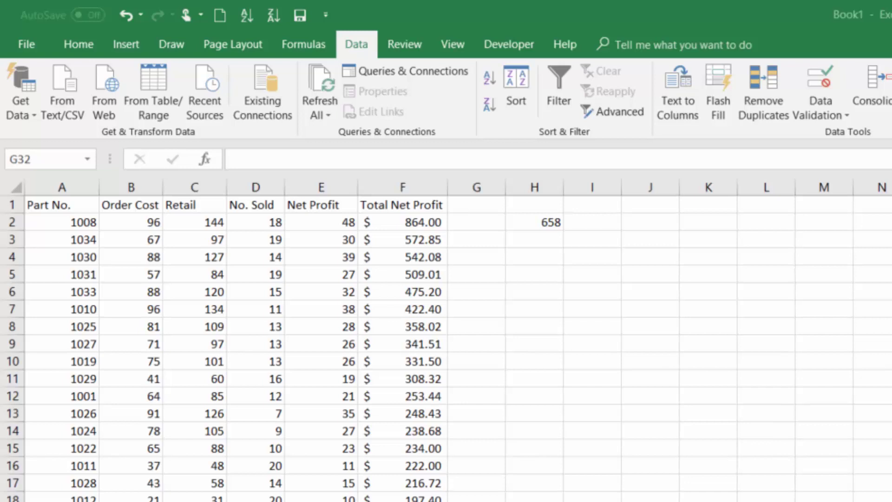
Copy Part No. (A1:A36) and Total Net Profit (F1:F36) and paste as values at Sheet8's H1, autofitting column I.
{"action": "left_click", "coordinate": [68, 205]}
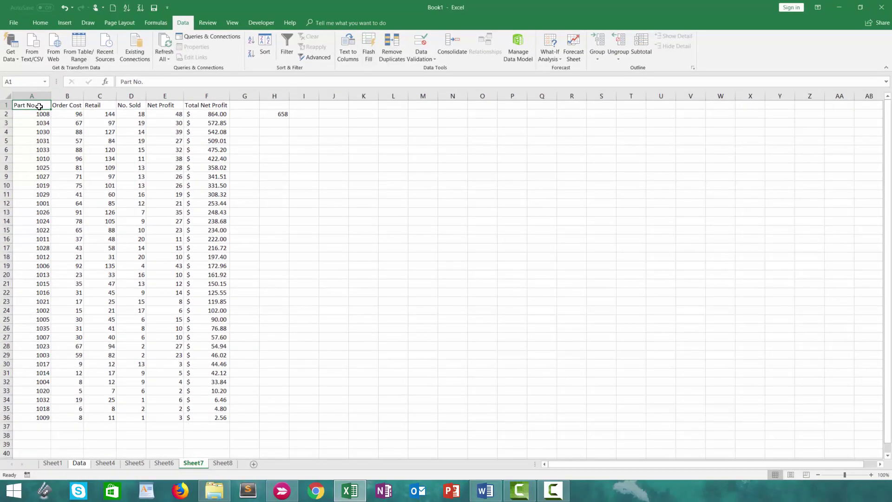
{"action": "key", "text": "ctrl+shift+Down"}
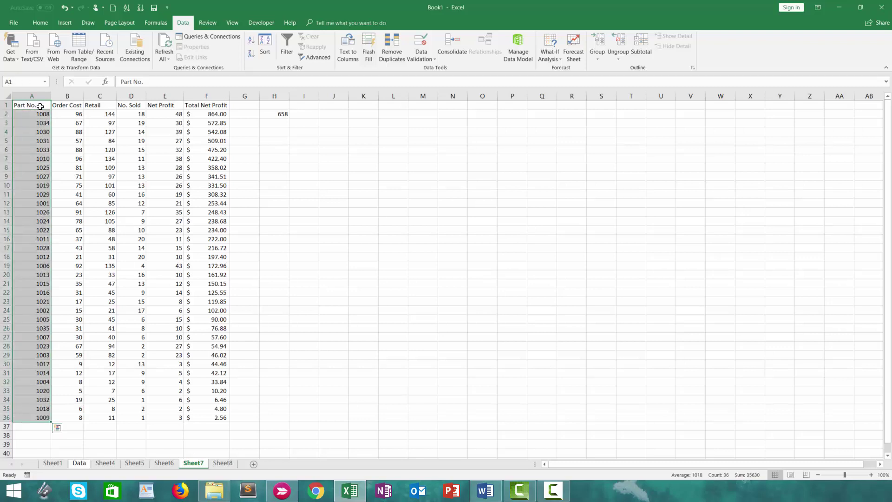
{"action": "left_click_drag", "start_coordinate": [207, 105], "coordinate": [198, 417]}
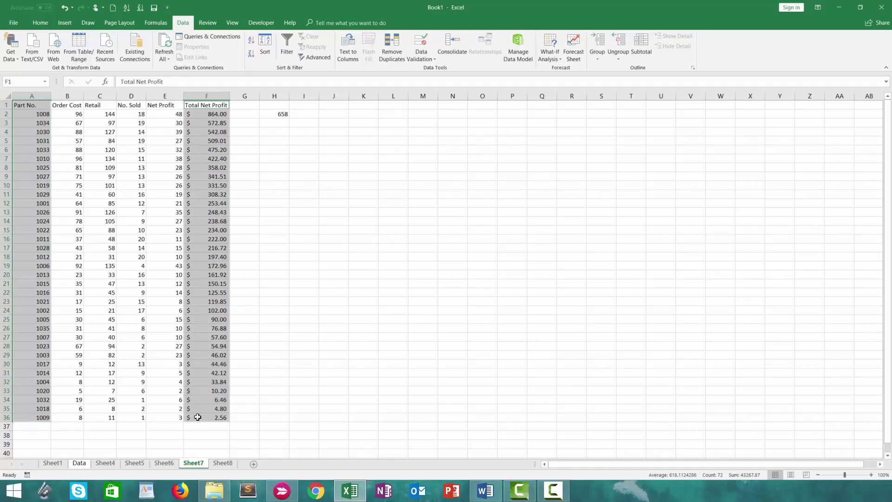
{"action": "key", "text": "ctrl+c"}
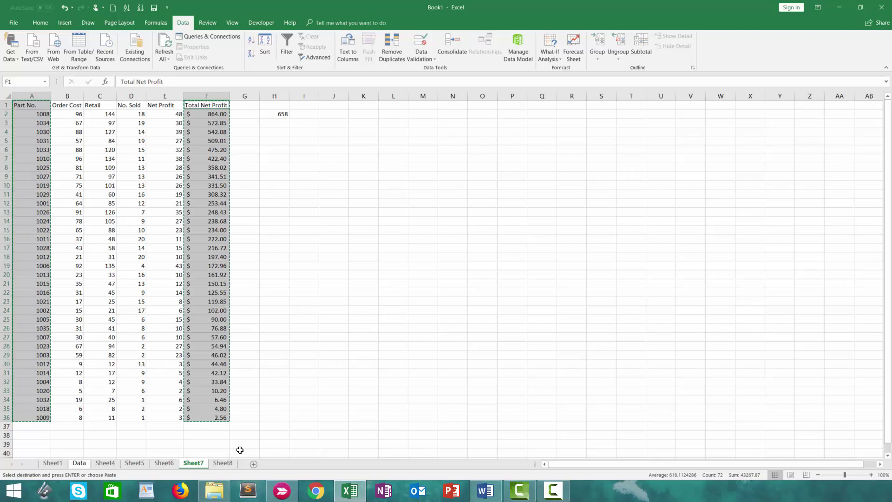
{"action": "left_click", "coordinate": [213, 464]}
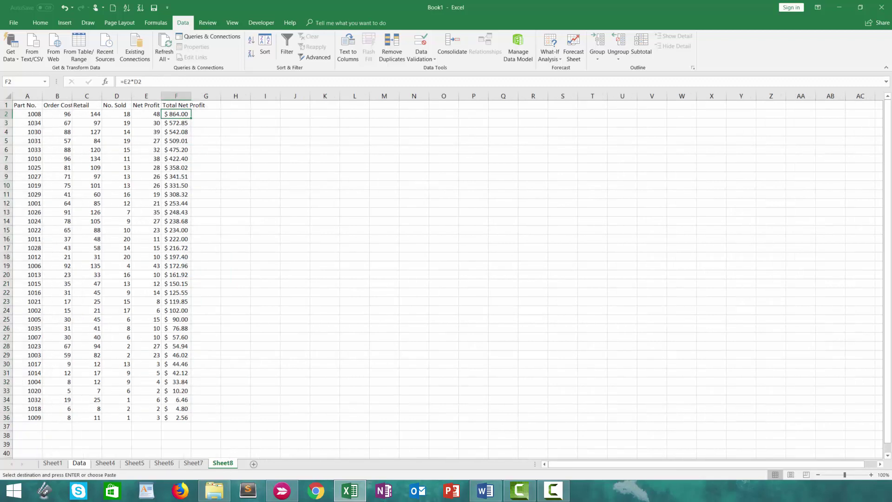
{"action": "left_click", "coordinate": [243, 105]}
{"action": "key", "text": "shift+F10"}
{"action": "left_click", "coordinate": [276, 145]}
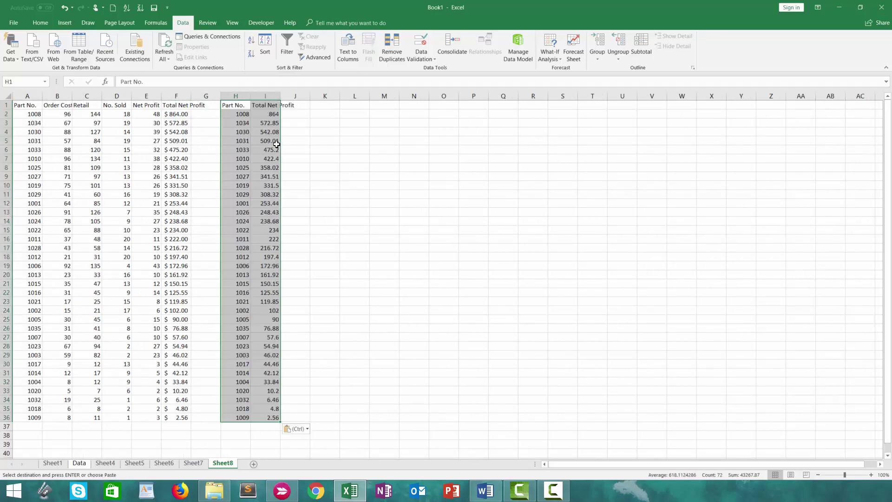
{"action": "double_click", "coordinate": [281, 96]}
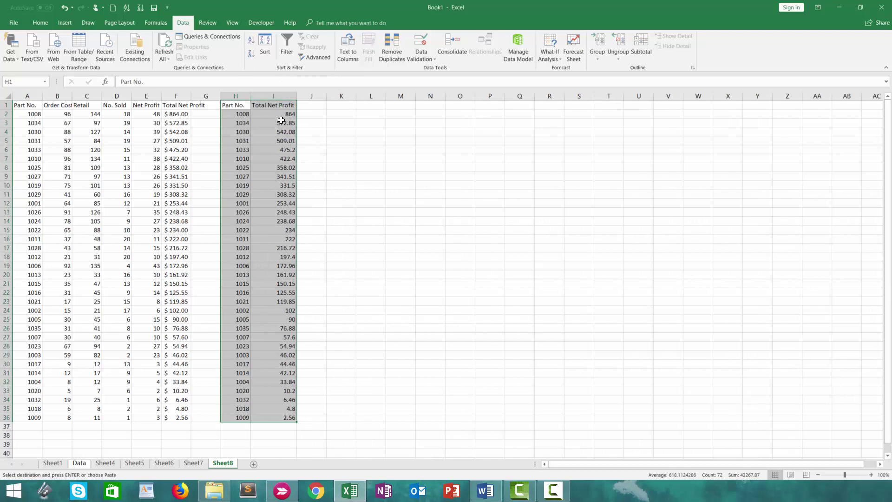
{"action": "key", "text": "ctrl+Page_Up"}
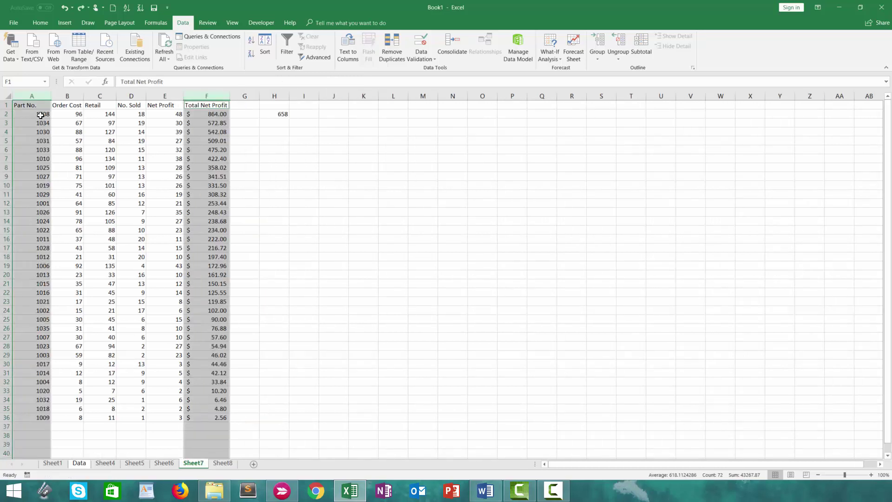
Copy whole columns A and F from Sheet7, paste as values at Sheet8's K1, and autofit K:L.
{"action": "left_click", "coordinate": [112, 165]}
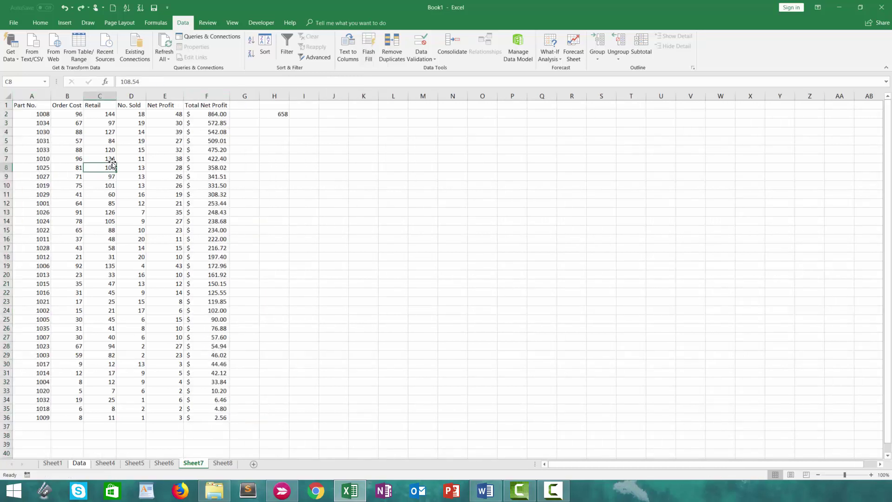
{"action": "left_click", "coordinate": [34, 96]}
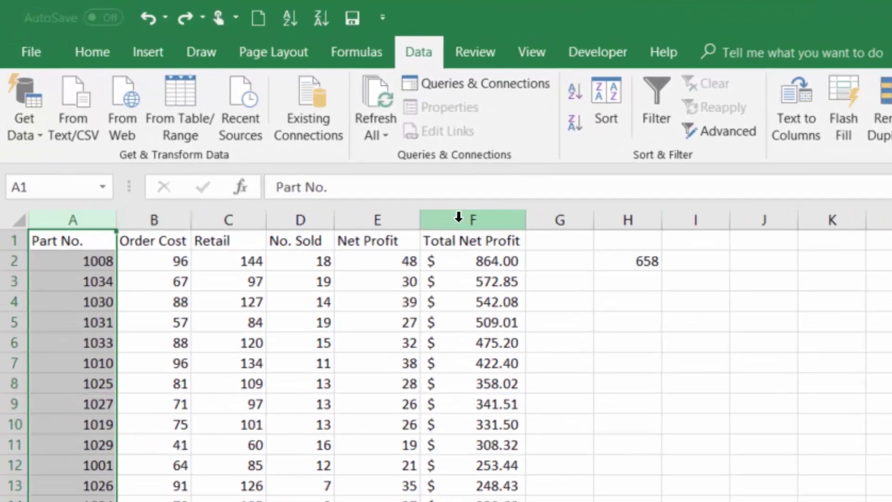
{"action": "left_click", "coordinate": [458, 218], "text": "ctrl"}
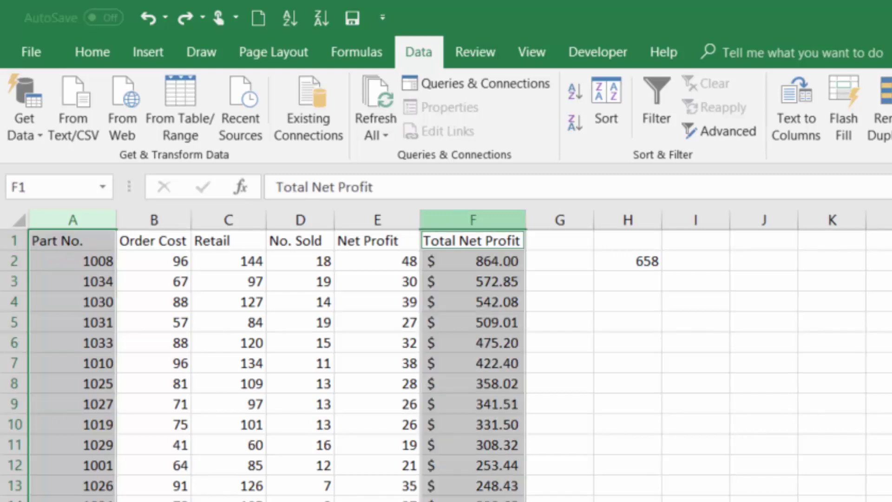
{"action": "right_click", "coordinate": [462, 258]}
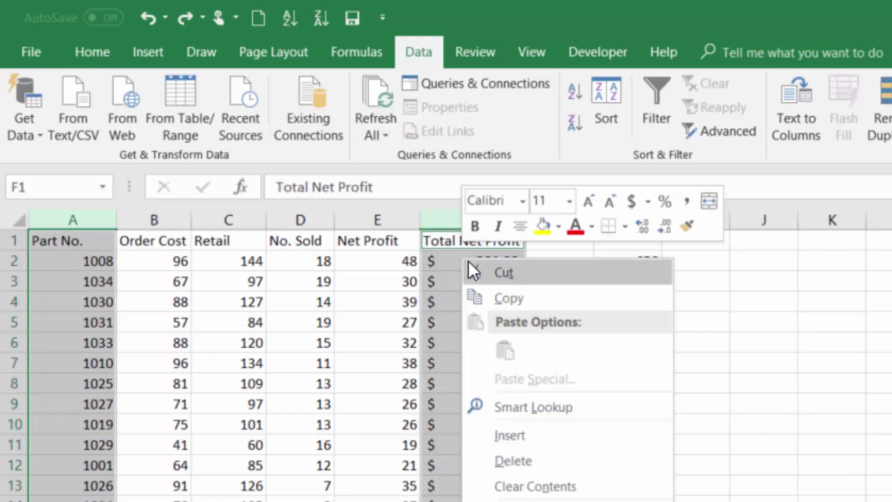
{"action": "left_click", "coordinate": [508, 298]}
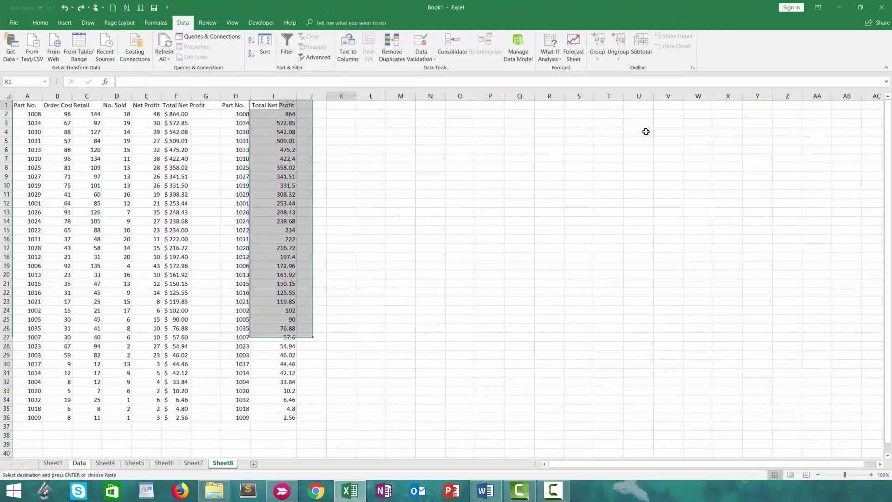
{"action": "right_click", "coordinate": [427, 132]}
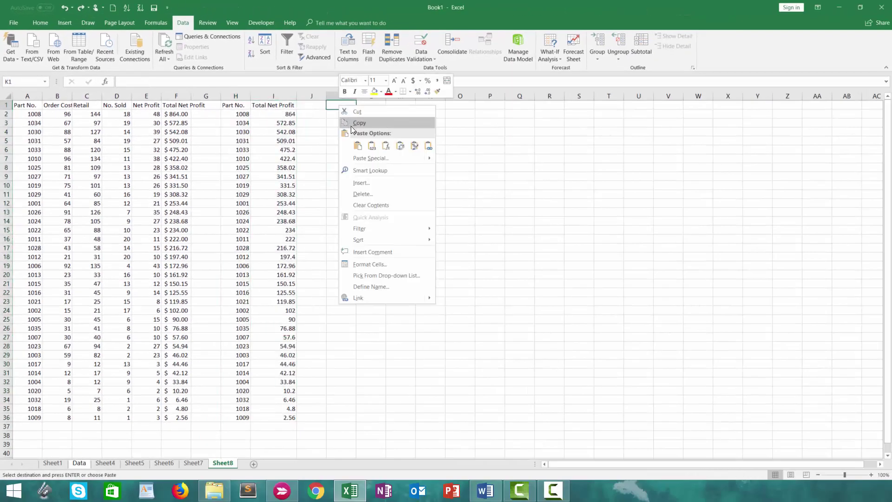
{"action": "left_click", "coordinate": [372, 146]}
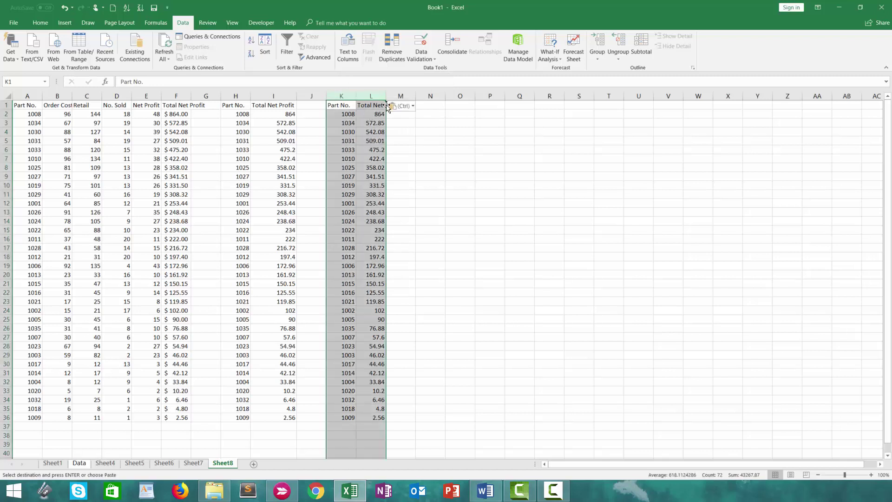
{"action": "double_click", "coordinate": [387, 102]}
{"action": "left_click", "coordinate": [376, 123]}
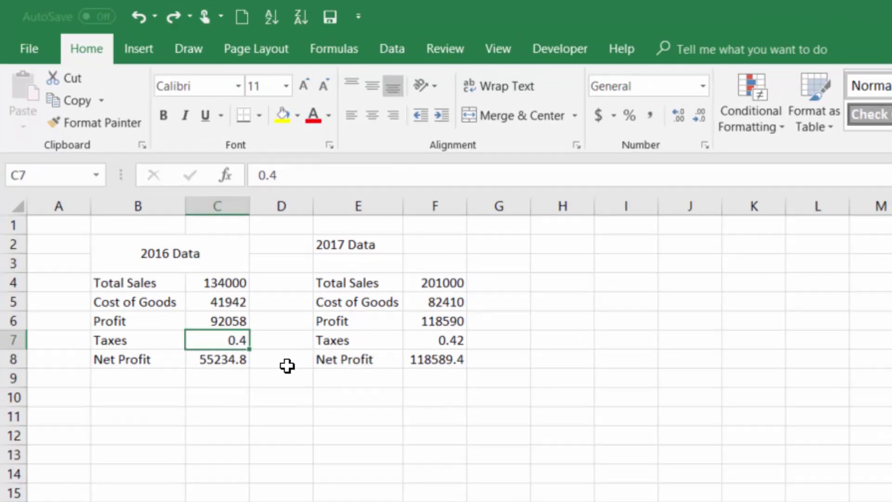
Unmerge the 2016 Data heading, then re-merge and centre it across B2:C3.
{"action": "left_click", "coordinate": [216, 269]}
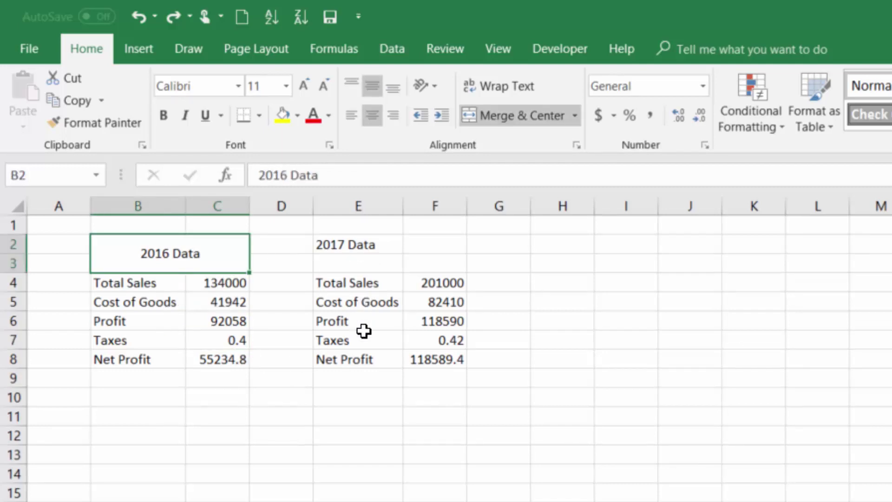
{"action": "left_click", "coordinate": [281, 435]}
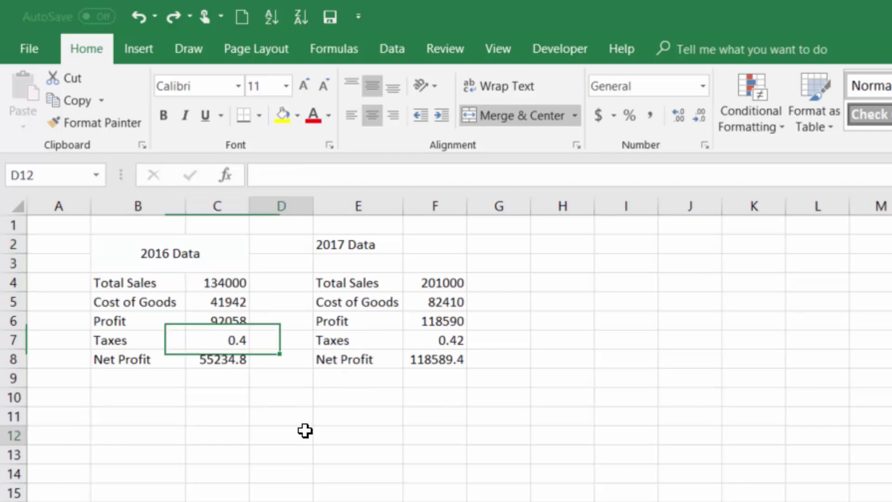
{"action": "key", "text": "ctrl+z"}
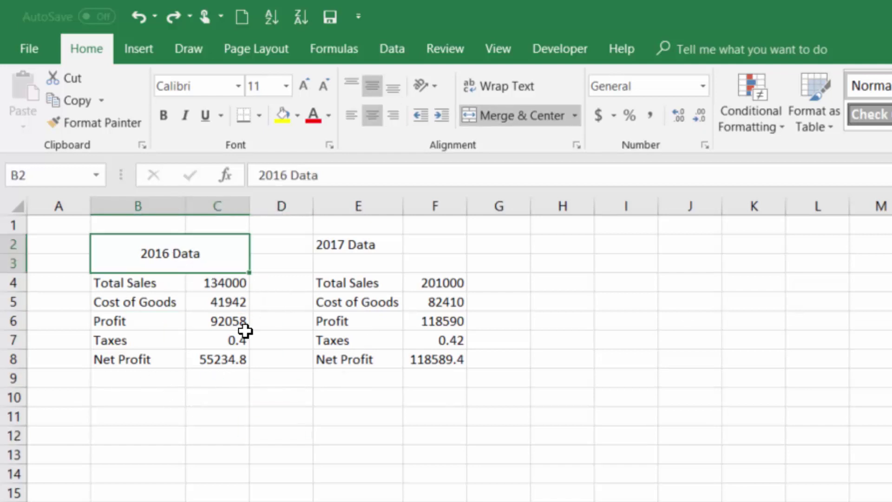
{"action": "left_click", "coordinate": [237, 395]}
{"action": "left_click", "coordinate": [234, 265]}
{"action": "left_click", "coordinate": [521, 115]}
{"action": "left_click", "coordinate": [281, 282]}
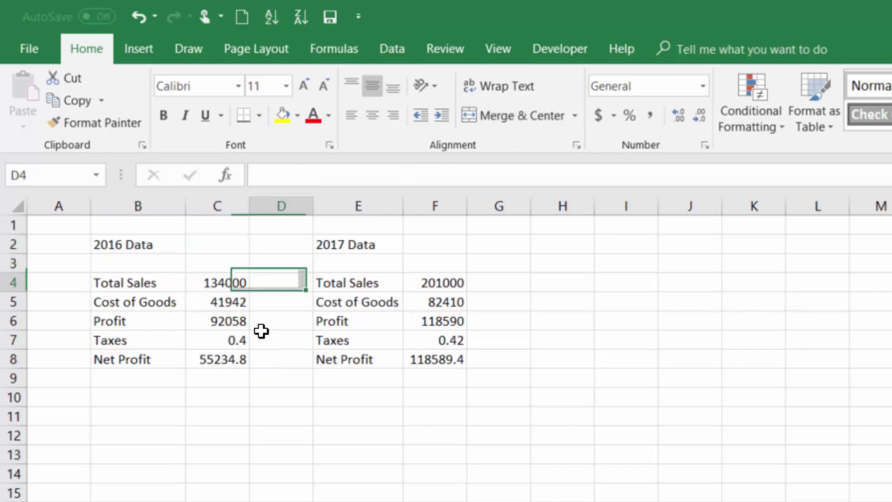
{"action": "left_click_drag", "start_coordinate": [150, 249], "coordinate": [215, 265]}
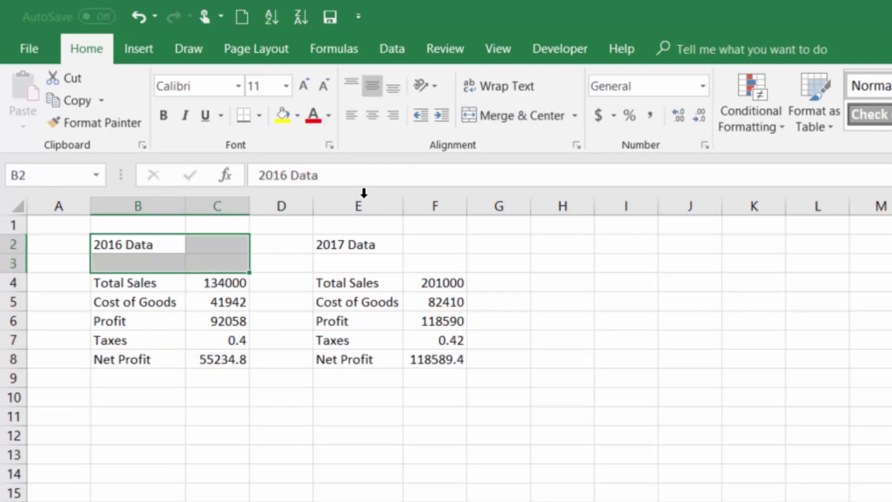
{"action": "left_click", "coordinate": [549, 121]}
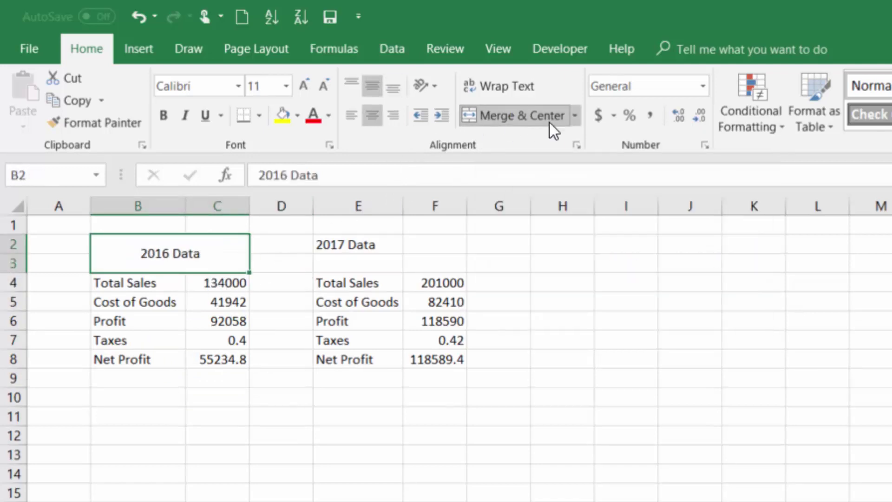
{"action": "left_click", "coordinate": [188, 322]}
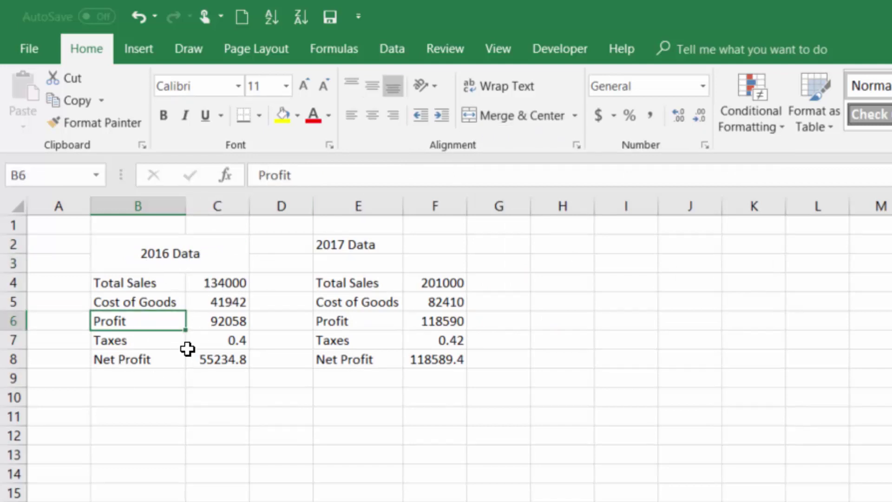
Put an outside border around the merged 2016 Data heading.
{"action": "left_click", "coordinate": [168, 260]}
{"action": "left_click", "coordinate": [259, 117]}
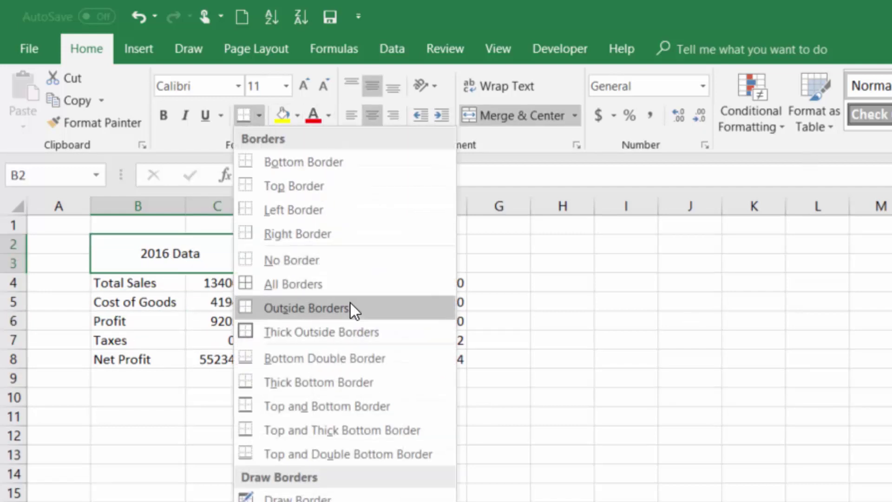
{"action": "left_click", "coordinate": [374, 294]}
{"action": "left_click", "coordinate": [181, 339]}
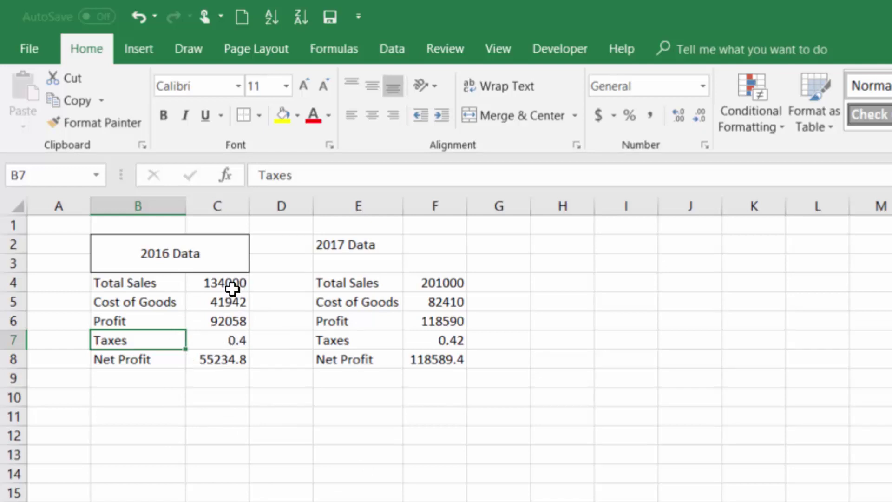
Format C4:C6 as whole-dollar accounting, Taxes in C7 as percent, and Net Profit in C8 as accounting.
{"action": "left_click_drag", "start_coordinate": [228, 291], "coordinate": [228, 320]}
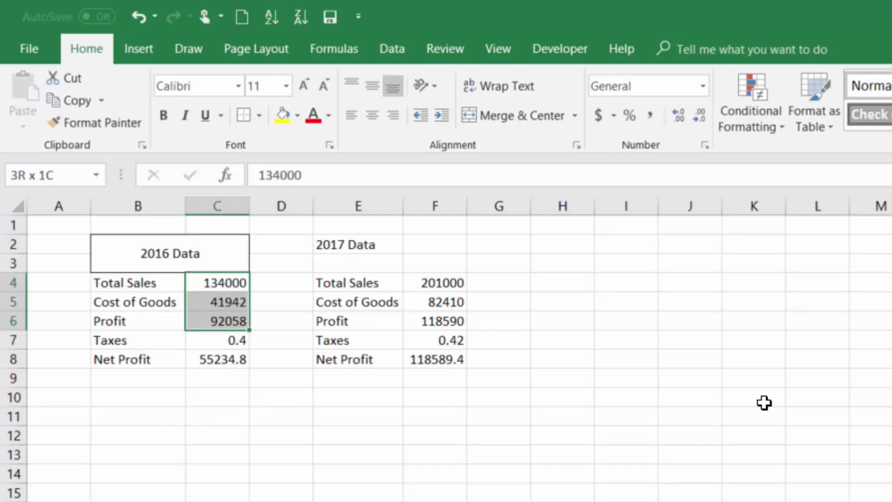
{"action": "left_click", "coordinate": [599, 116]}
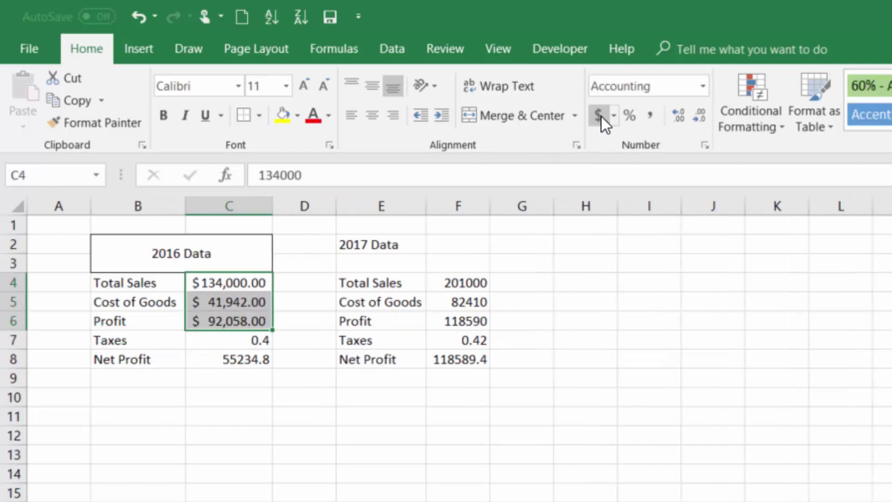
{"action": "left_click", "coordinate": [702, 116]}
{"action": "left_click", "coordinate": [702, 116]}
{"action": "left_click", "coordinate": [240, 357]}
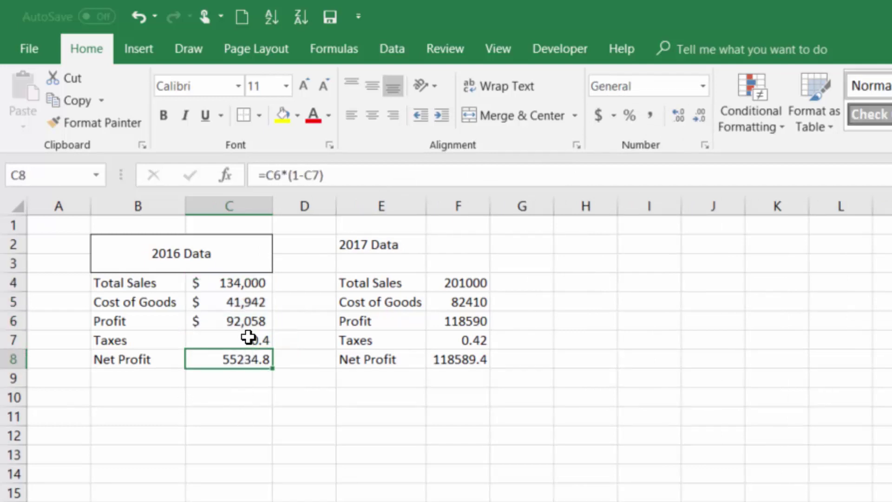
{"action": "key", "text": "Up"}
{"action": "left_click", "coordinate": [628, 116]}
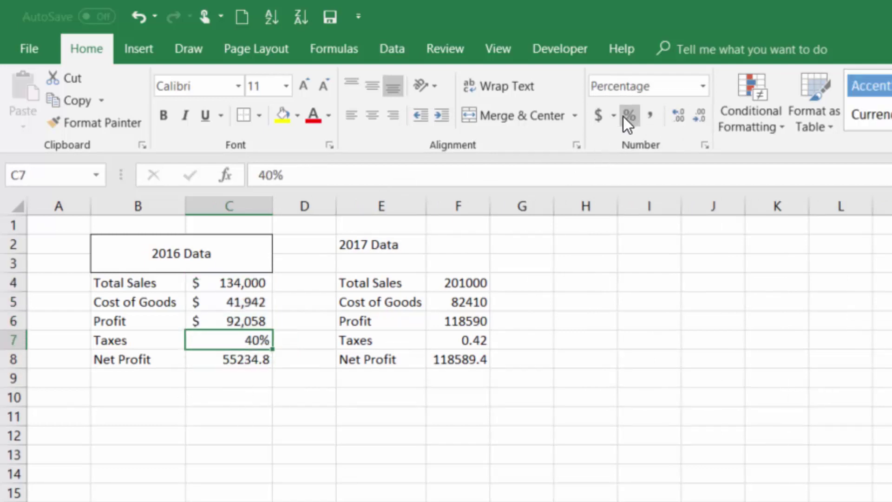
{"action": "left_click", "coordinate": [248, 357]}
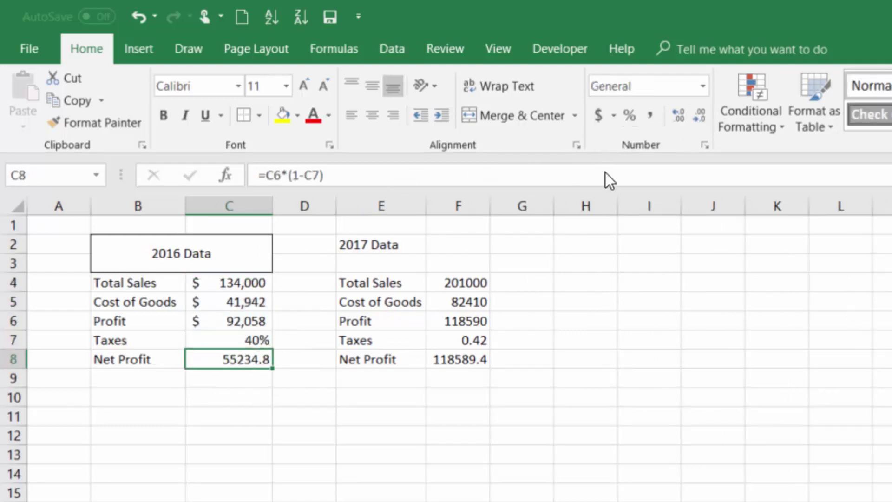
{"action": "left_click", "coordinate": [599, 115]}
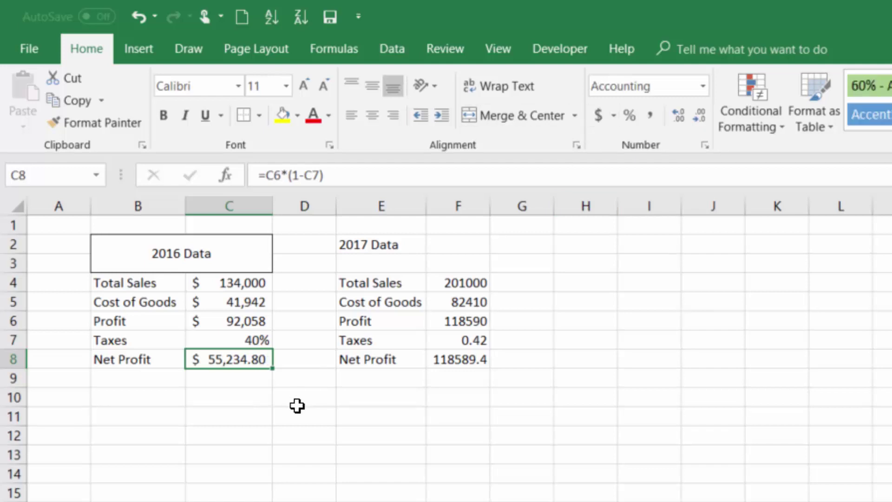
Make the Net Profit row B8:C8 bold with a bottom double border.
{"action": "left_click_drag", "start_coordinate": [135, 360], "coordinate": [232, 361]}
{"action": "left_click", "coordinate": [164, 115]}
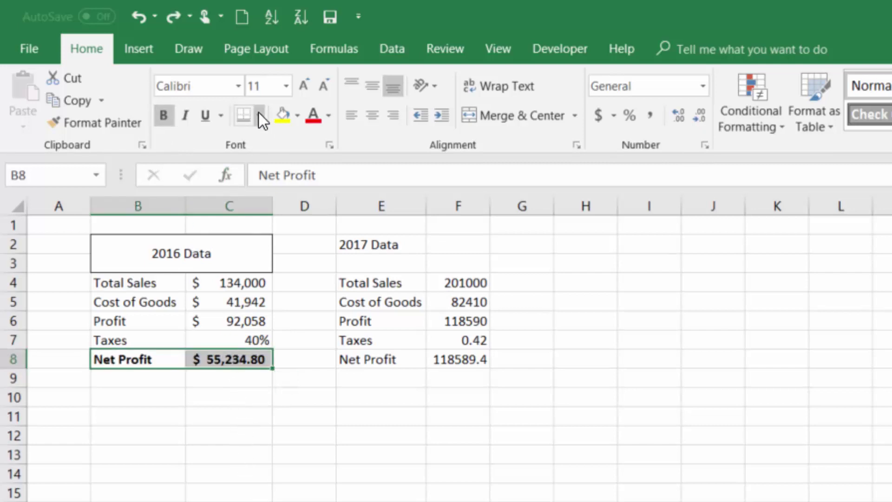
{"action": "left_click", "coordinate": [247, 116]}
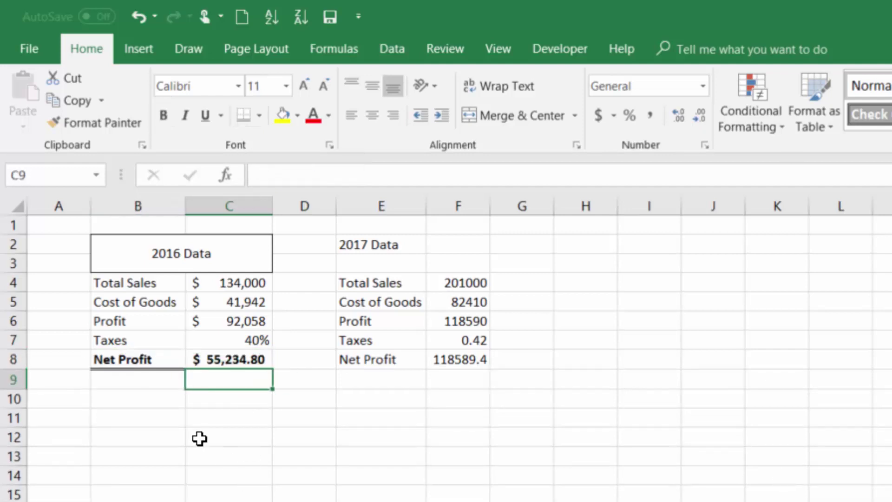
{"action": "left_click", "coordinate": [200, 439]}
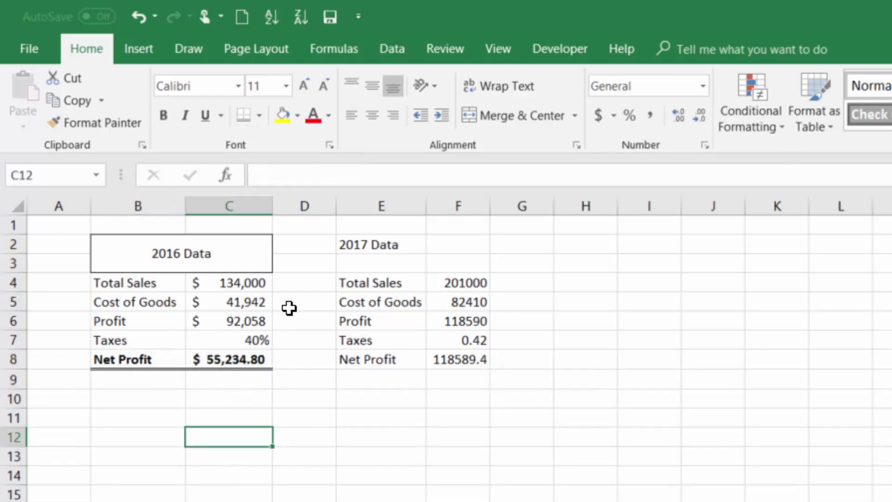
Give the 2016 Data heading a thick bottom border, then select the whole table B2:C8.
{"action": "left_click", "coordinate": [268, 262]}
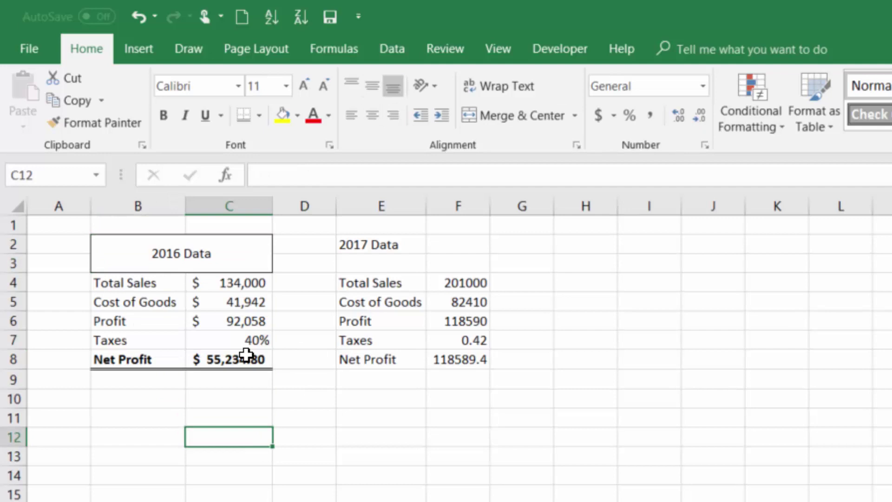
{"action": "left_click", "coordinate": [268, 261]}
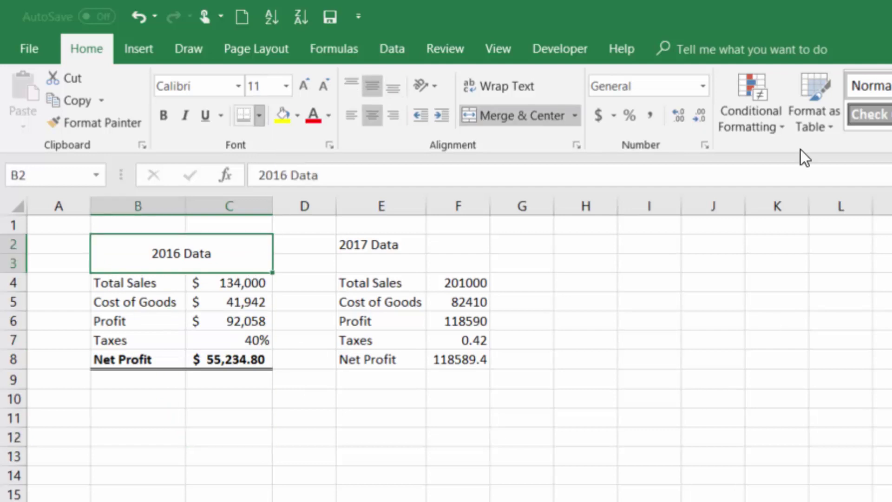
{"action": "left_click", "coordinate": [259, 115]}
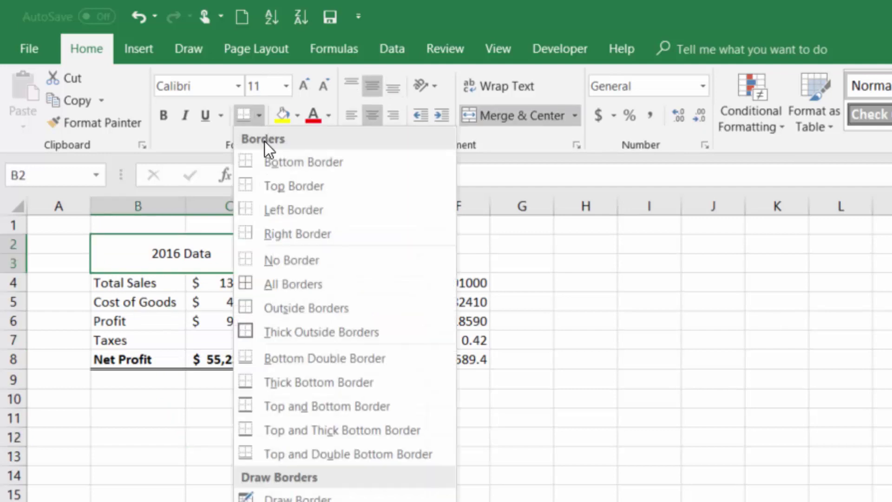
{"action": "left_click", "coordinate": [382, 382]}
{"action": "left_click", "coordinate": [266, 384]}
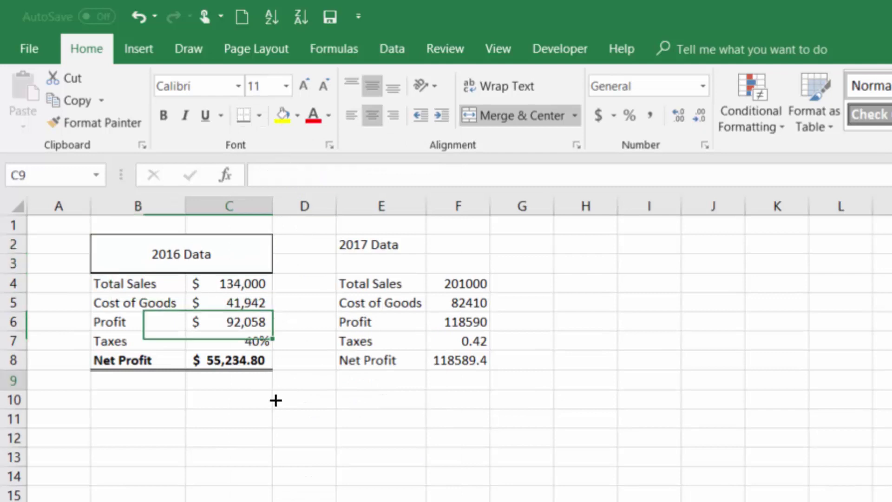
{"action": "left_click", "coordinate": [237, 501]}
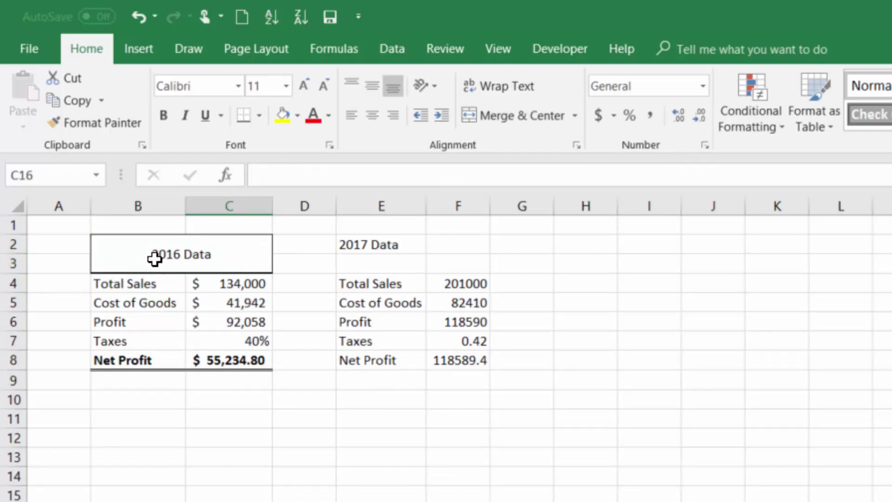
{"action": "left_click_drag", "start_coordinate": [165, 259], "coordinate": [184, 362]}
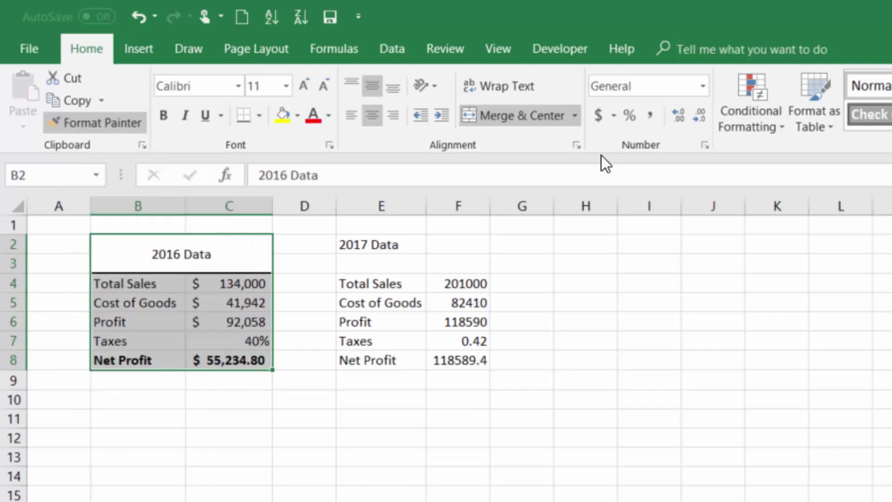
{"action": "left_click", "coordinate": [99, 123]}
{"action": "mouse_move", "coordinate": [383, 245]}
{"action": "left_mouse_down"}
{"action": "mouse_move", "coordinate": [462, 303]}
{"action": "mouse_move", "coordinate": [466, 361]}
{"action": "left_mouse_up"}
{"action": "left_click", "coordinate": [468, 444]}
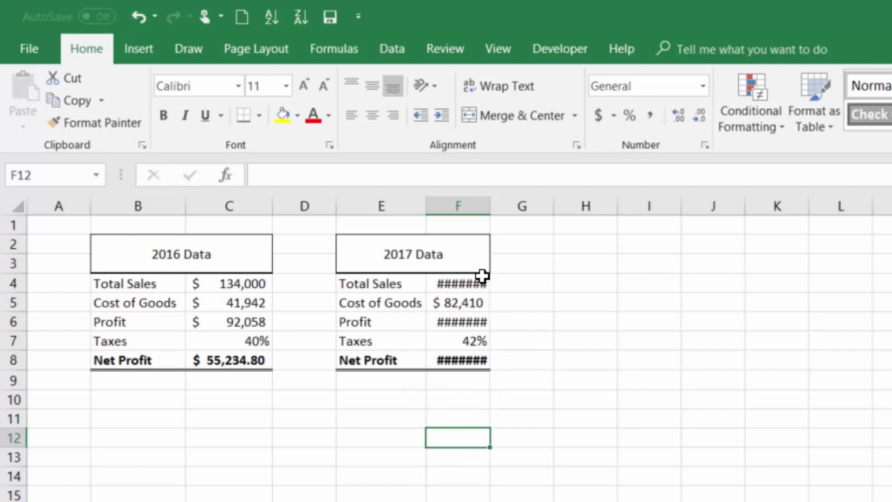
{"action": "left_click_drag", "start_coordinate": [490, 211], "coordinate": [516, 211]}
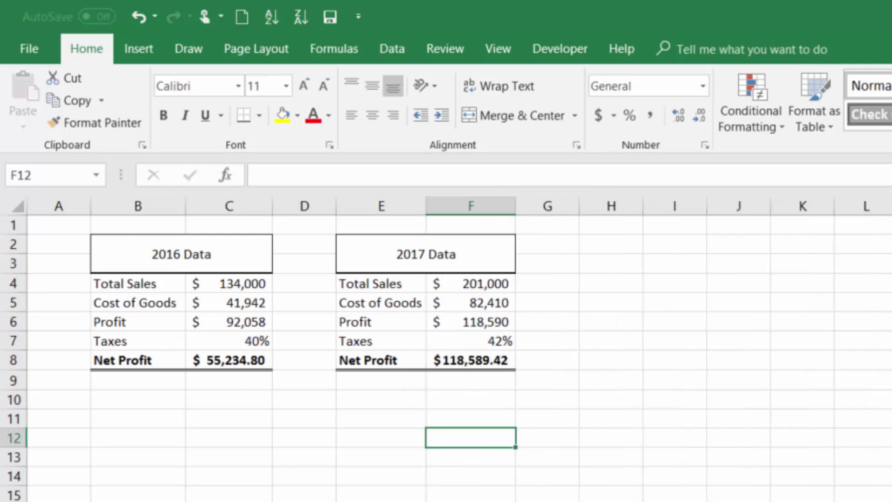
{"action": "left_click", "coordinate": [506, 419]}
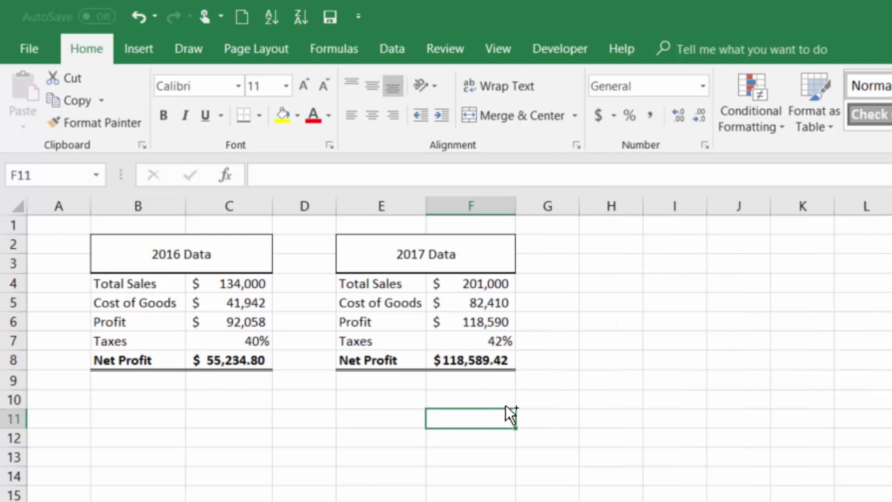
{"action": "key", "text": "ctrl+z"}
{"action": "key", "text": "ctrl+z"}
{"action": "left_click", "coordinate": [436, 419]}
{"action": "key", "text": "Escape"}
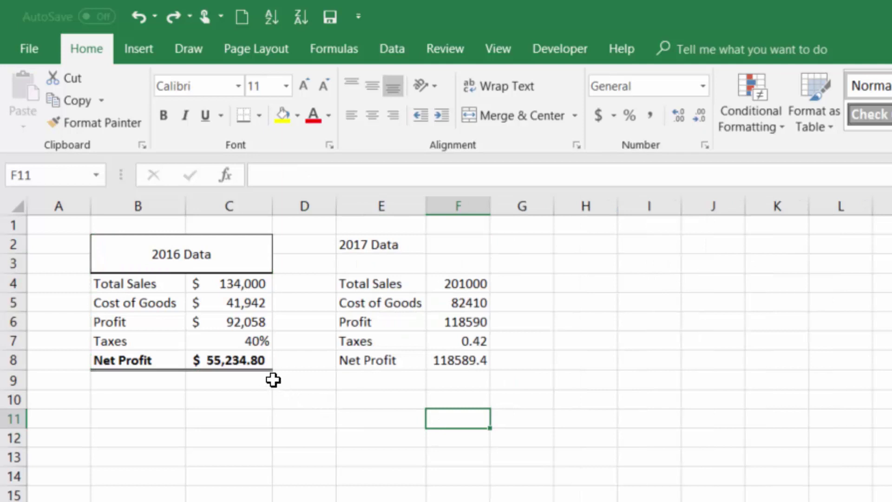
{"action": "left_click", "coordinate": [246, 289]}
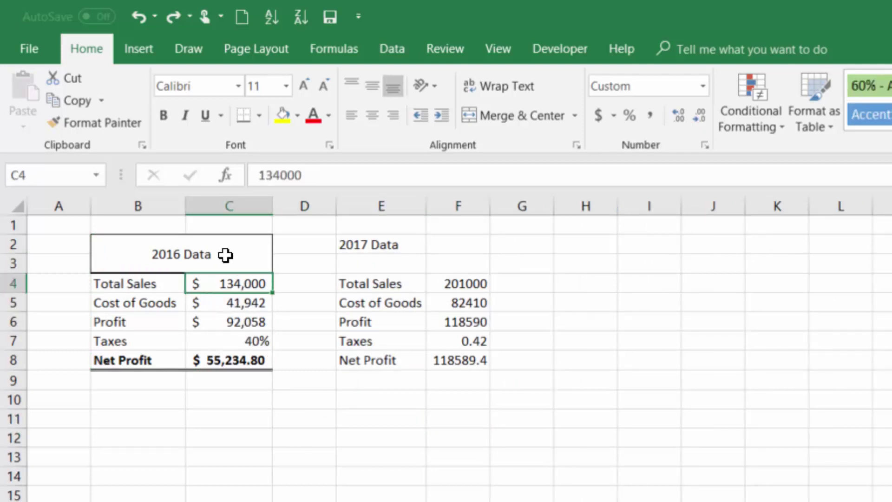
{"action": "left_click", "coordinate": [104, 126]}
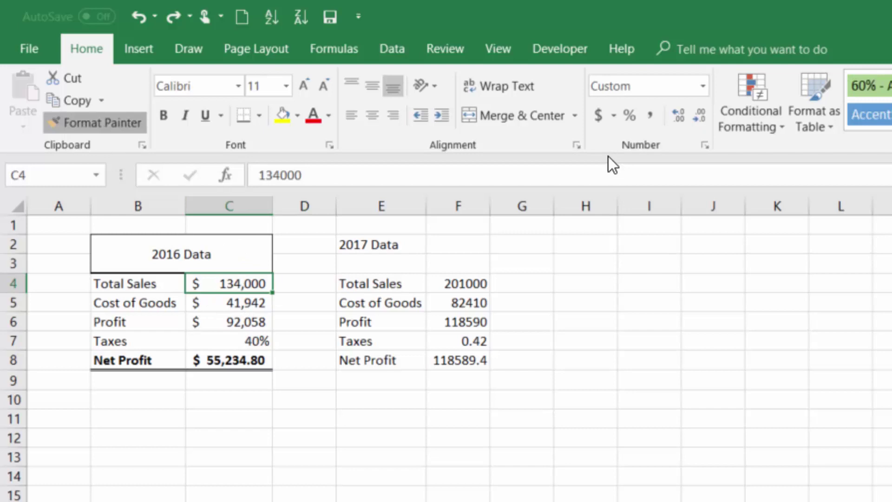
{"action": "left_click", "coordinate": [469, 284]}
{"action": "double_click", "coordinate": [490, 210]}
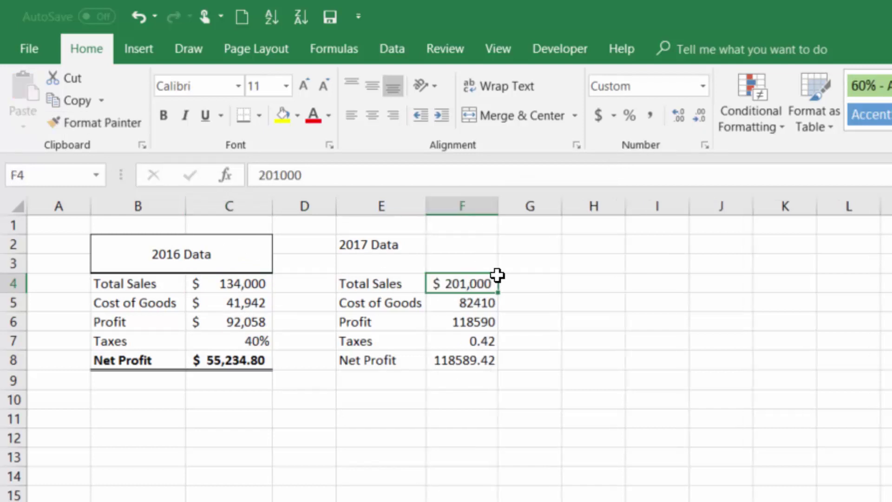
{"action": "left_click", "coordinate": [490, 382]}
{"action": "key", "text": "ctrl+z"}
{"action": "key", "text": "ctrl+z"}
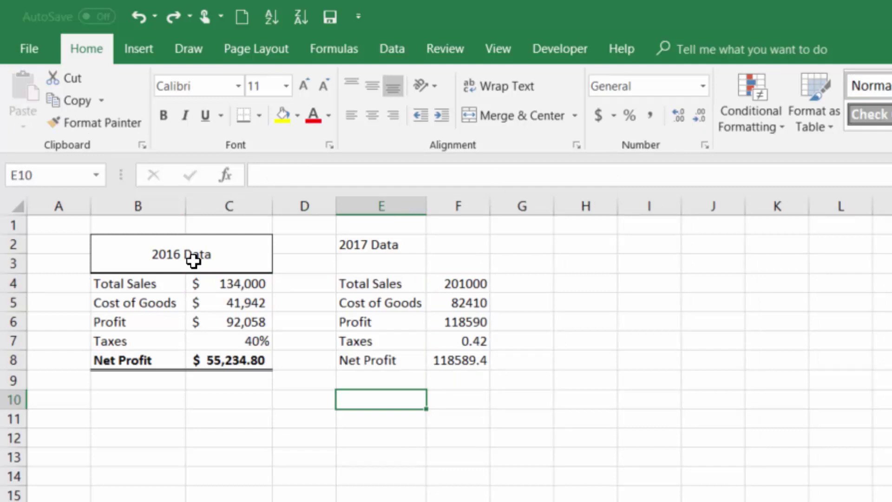
{"action": "left_click", "coordinate": [193, 261]}
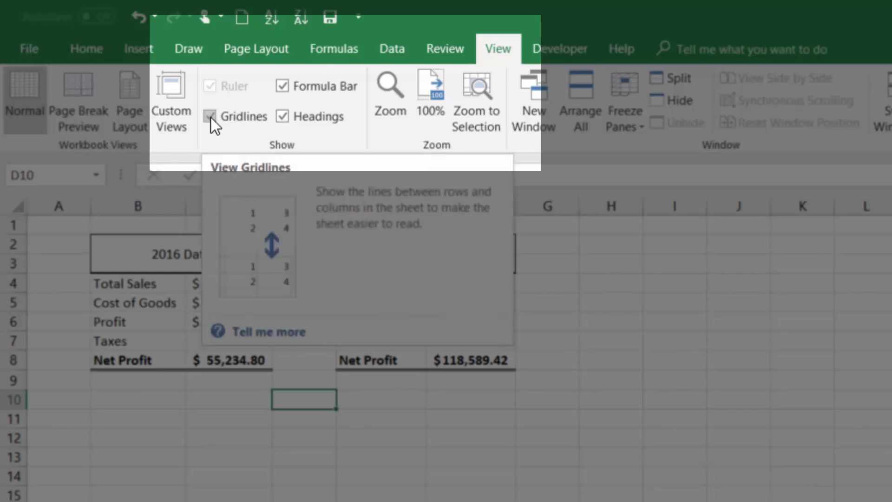
Uncheck Gridlines on the View tab so the sheet's grid is hidden.
{"action": "left_click", "coordinate": [211, 117]}
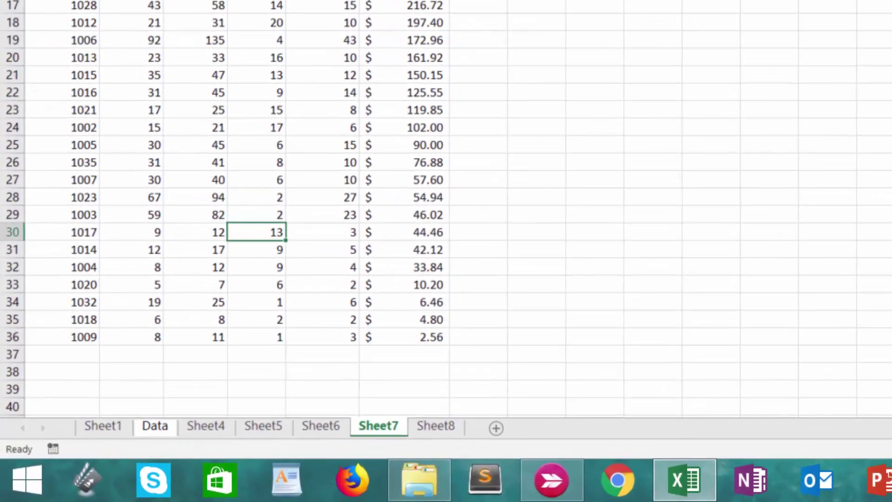
Make a copy of Sheet7 placed at the end of the workbook.
{"action": "right_click", "coordinate": [378, 430]}
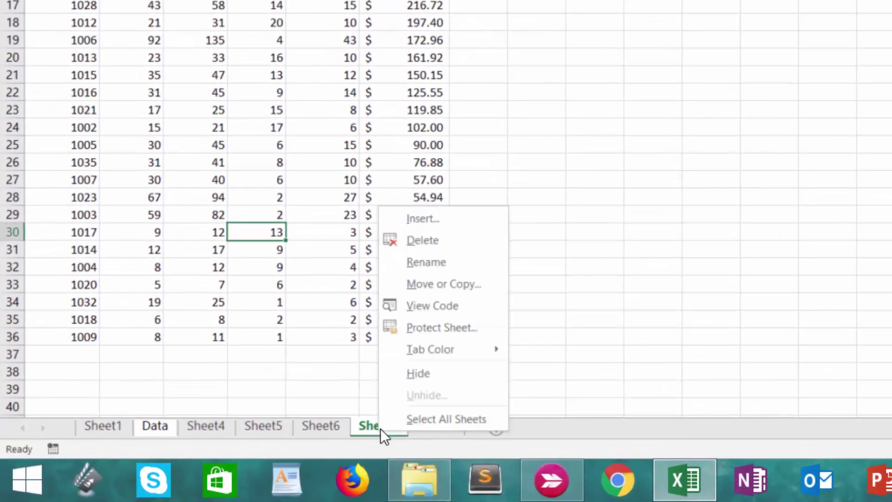
{"action": "left_click", "coordinate": [446, 288]}
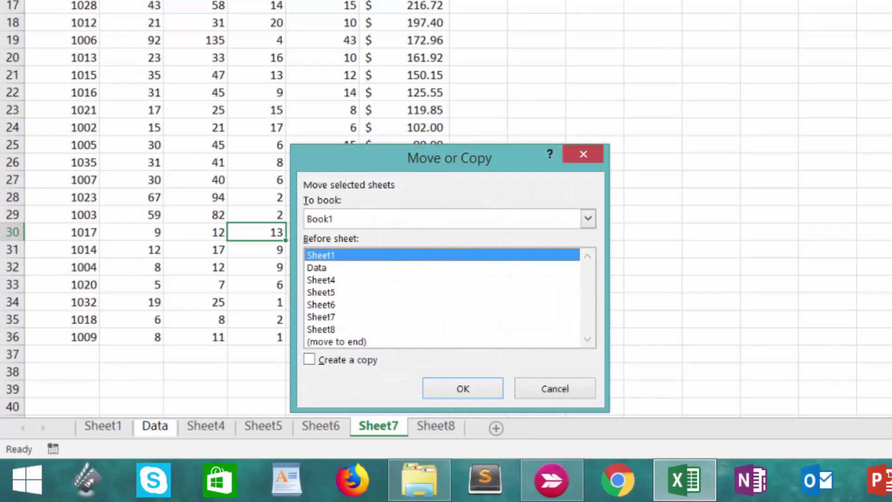
{"action": "left_click", "coordinate": [367, 330]}
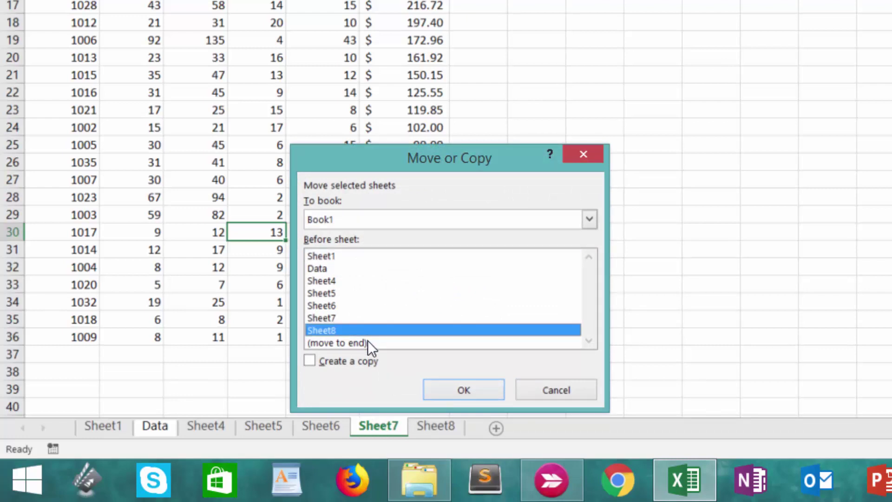
{"action": "left_click", "coordinate": [367, 342]}
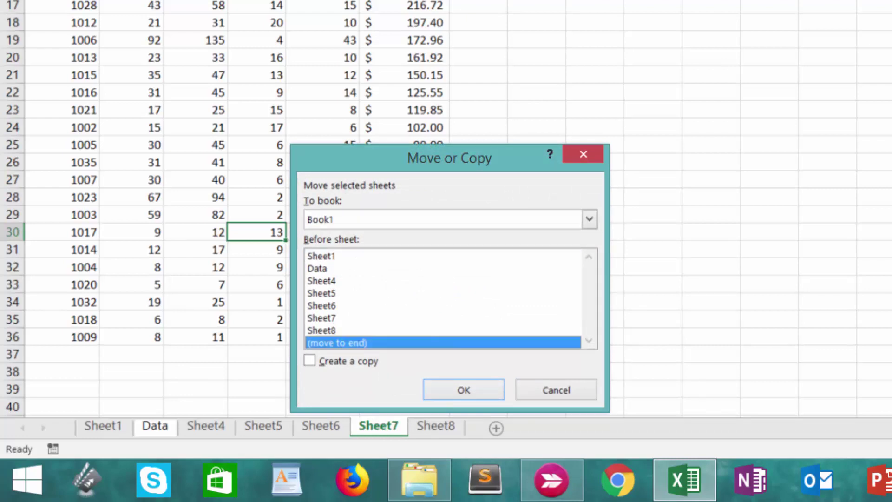
{"action": "left_click", "coordinate": [324, 361]}
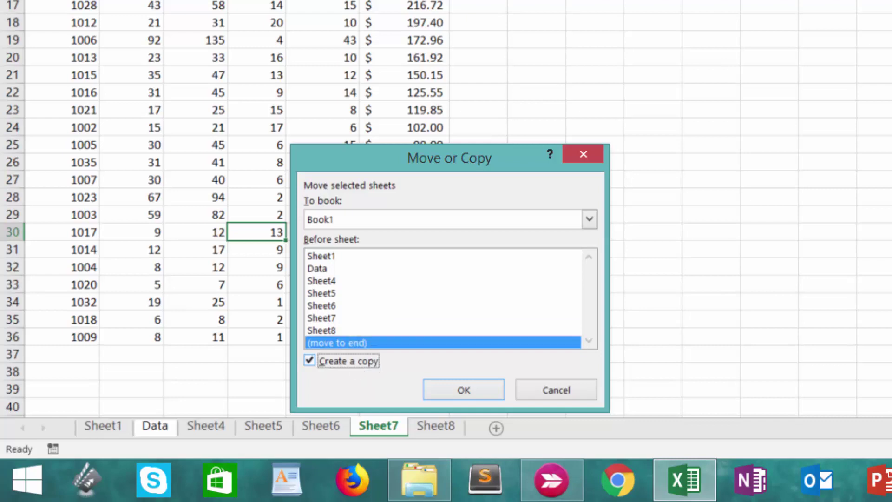
{"action": "left_click", "coordinate": [444, 390]}
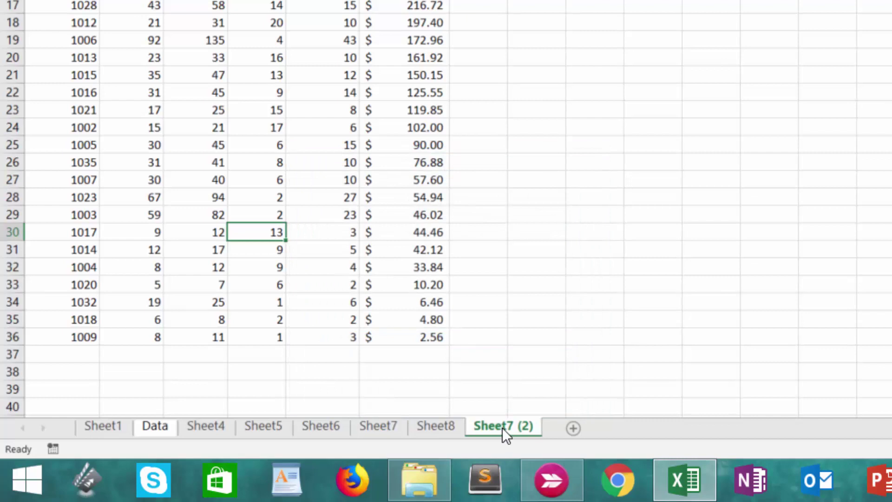
Rename the copied sheet to 'Sheet 9'.
{"action": "right_click", "coordinate": [503, 427]}
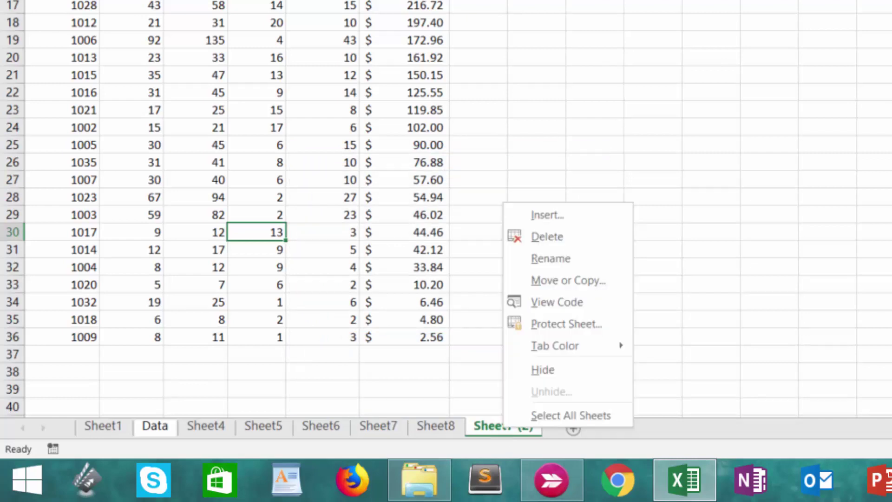
{"action": "left_click", "coordinate": [558, 258]}
{"action": "type", "text": "Sh"}
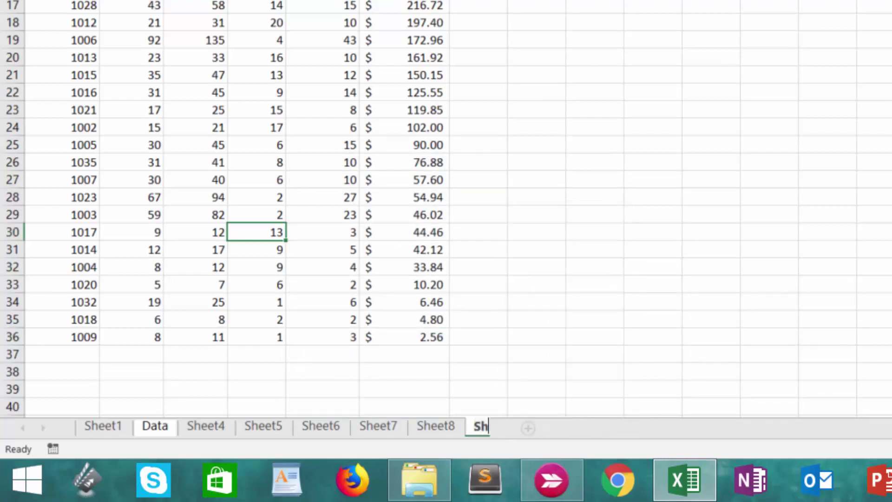
{"action": "type", "text": "eet 9"}
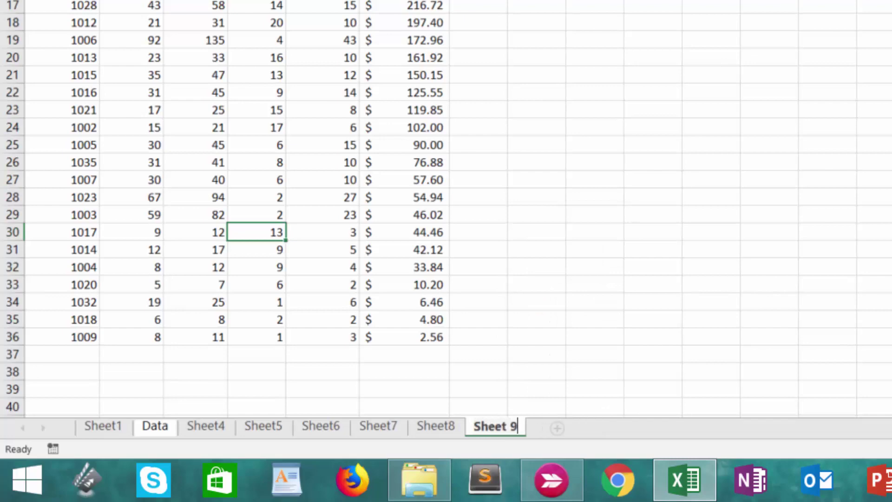
{"action": "key", "text": "Return"}
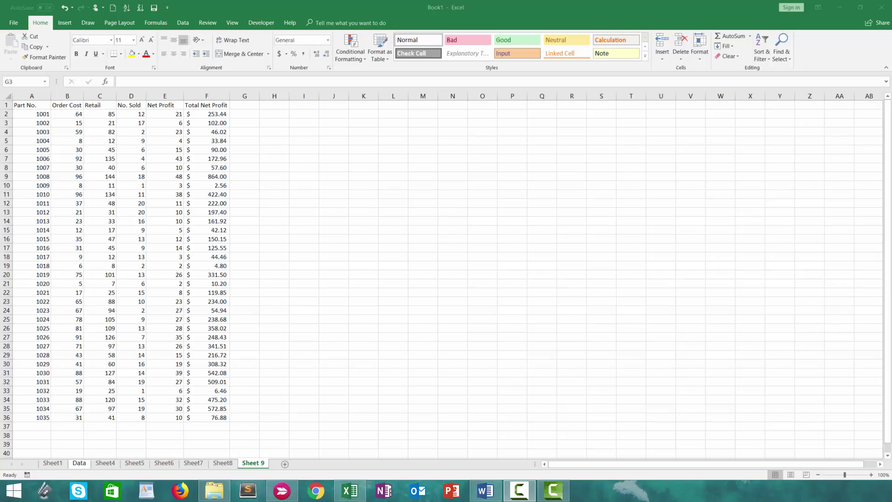
{"action": "left_click_drag", "start_coordinate": [131, 114], "coordinate": [131, 417]}
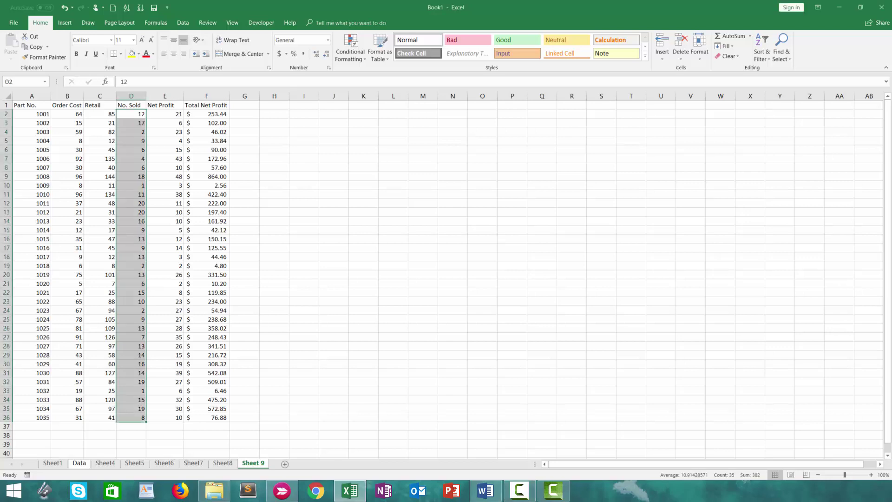
{"action": "left_click", "coordinate": [171, 213]}
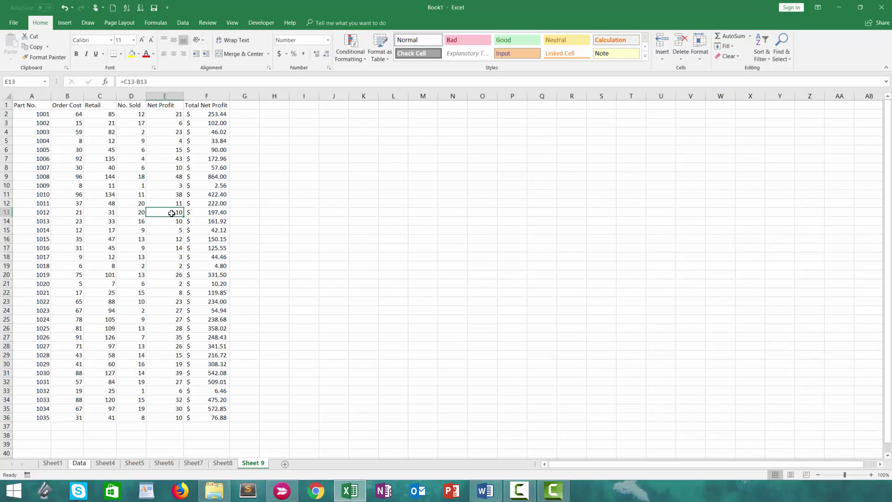
{"action": "left_click", "coordinate": [140, 106]}
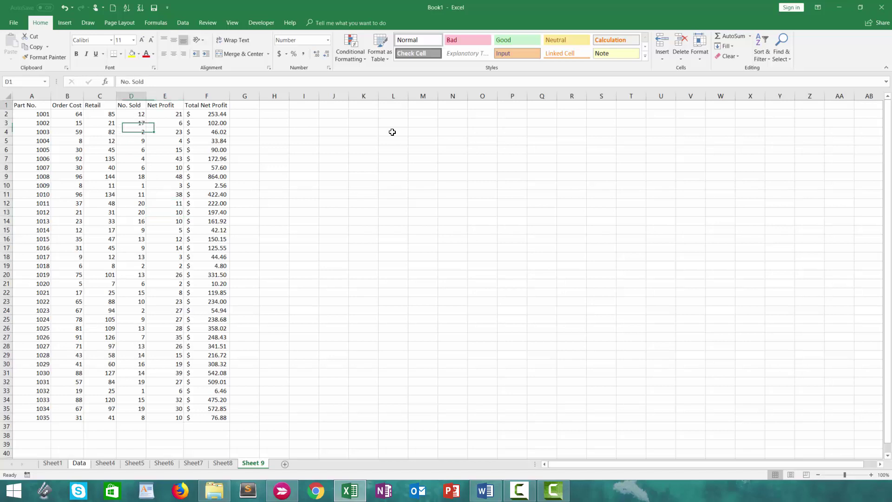
{"action": "left_click", "coordinate": [183, 22]}
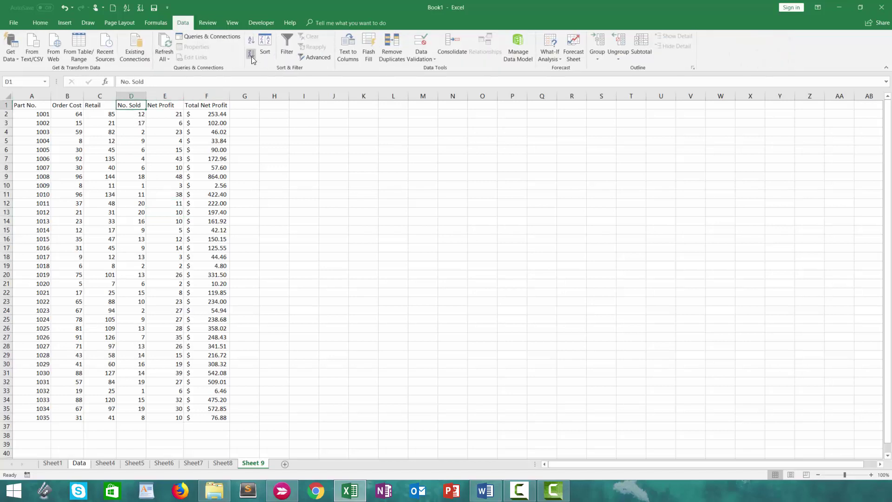
{"action": "left_click", "coordinate": [251, 54]}
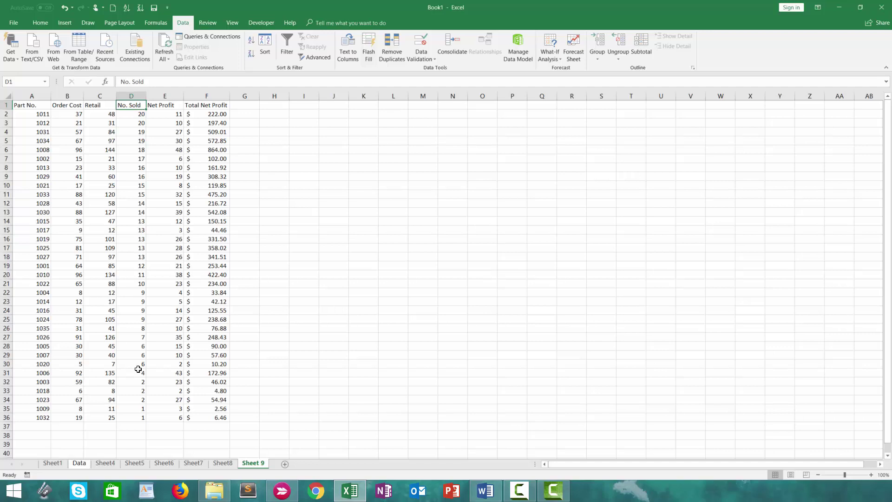
{"action": "key", "text": "ctrl+z"}
{"action": "left_click", "coordinate": [131, 339]}
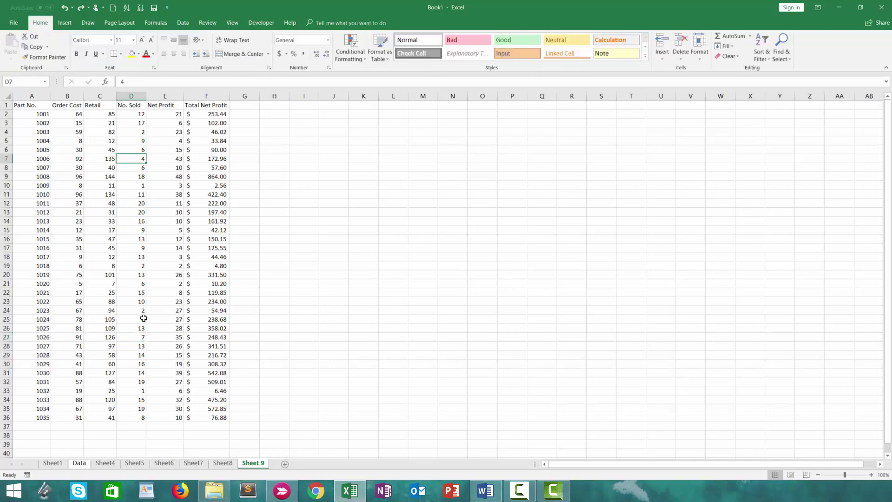
Apply the Green - White Color Scale to the No. Sold values in D2:D36.
{"action": "left_click_drag", "start_coordinate": [134, 417], "coordinate": [135, 114]}
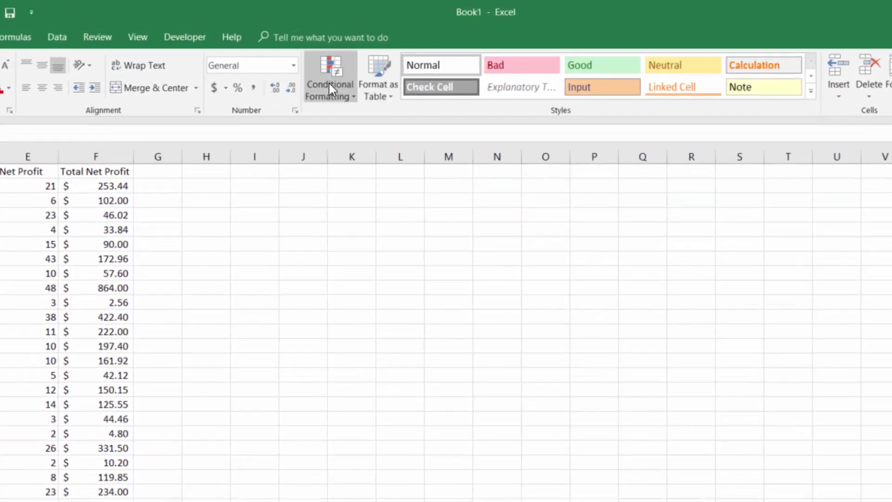
{"action": "left_click", "coordinate": [329, 84]}
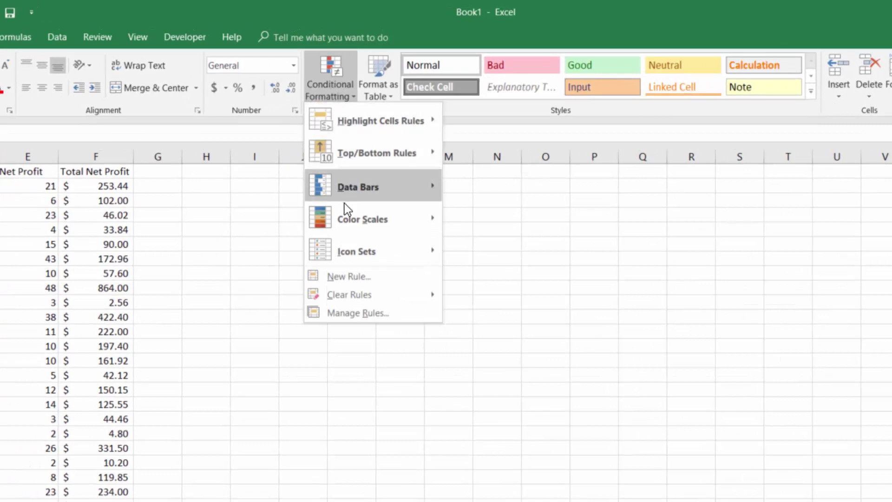
{"action": "mouse_move", "coordinate": [353, 221]}
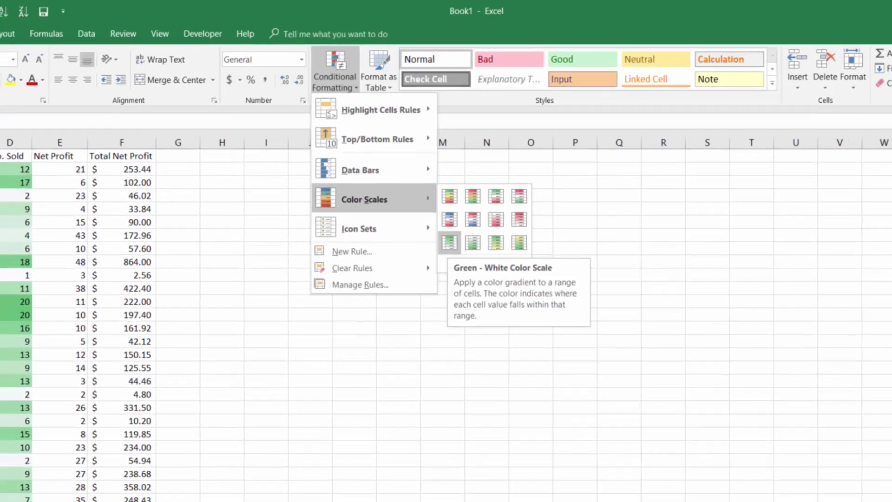
{"action": "left_click", "coordinate": [455, 267]}
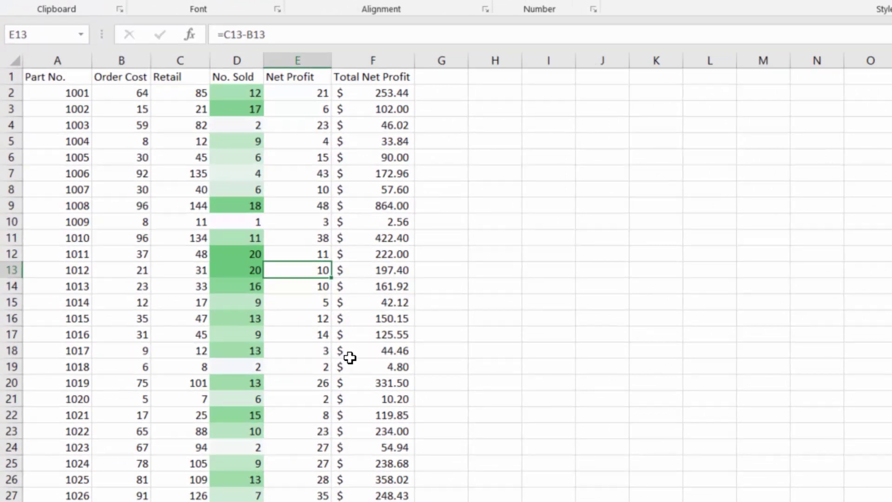
{"action": "key", "text": "Up"}
{"action": "key", "text": "Home"}
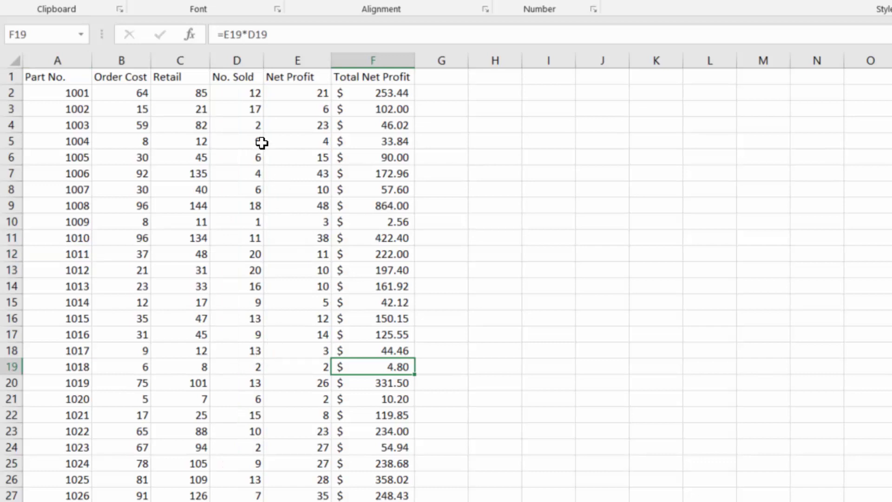
Add light-blue gradient data bars to the No. Sold values, then widen column D and undo the widening.
{"action": "left_click_drag", "start_coordinate": [247, 93], "coordinate": [247, 501]}
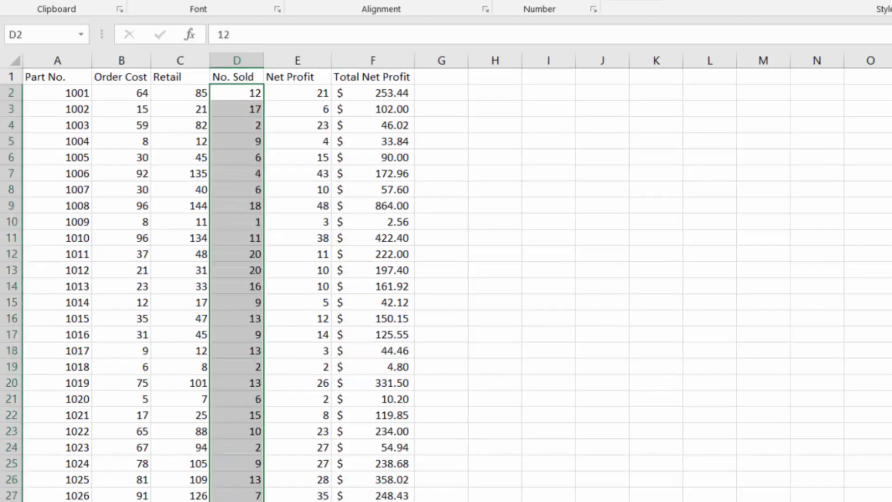
{"action": "left_click", "coordinate": [650, 0]}
{"action": "mouse_move", "coordinate": [660, 93]}
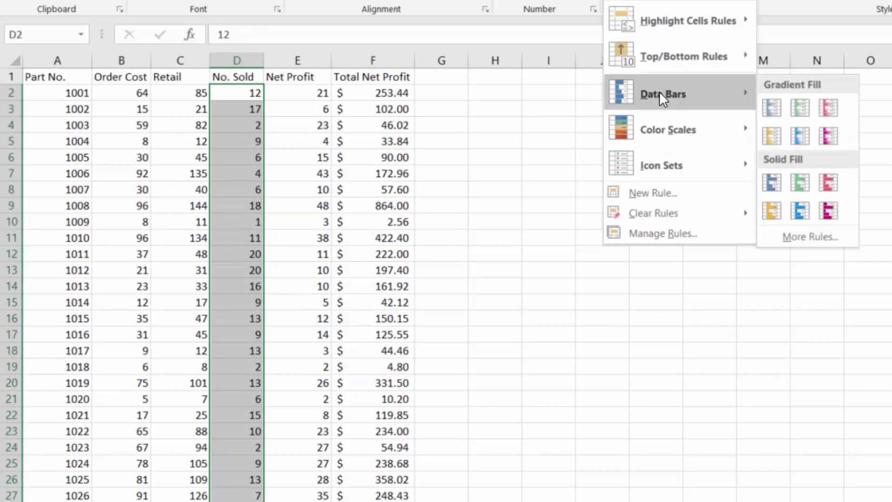
{"action": "left_click", "coordinate": [798, 129]}
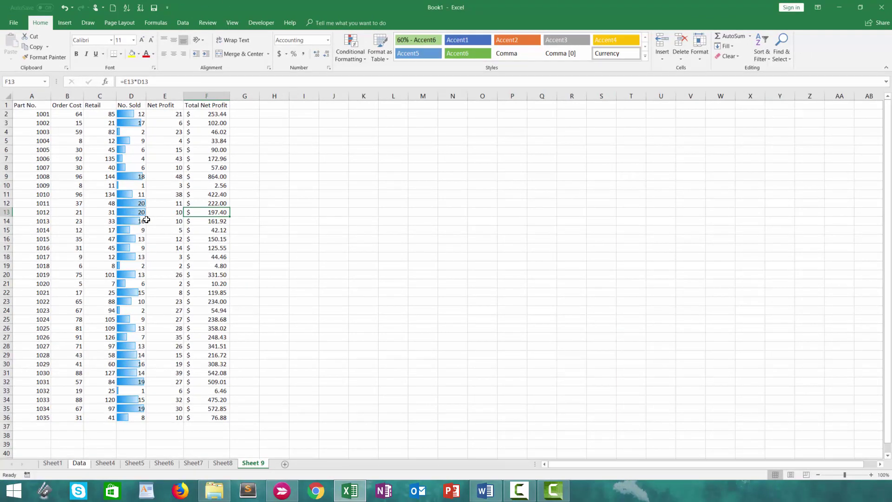
{"action": "left_click_drag", "start_coordinate": [146, 96], "coordinate": [202, 96]}
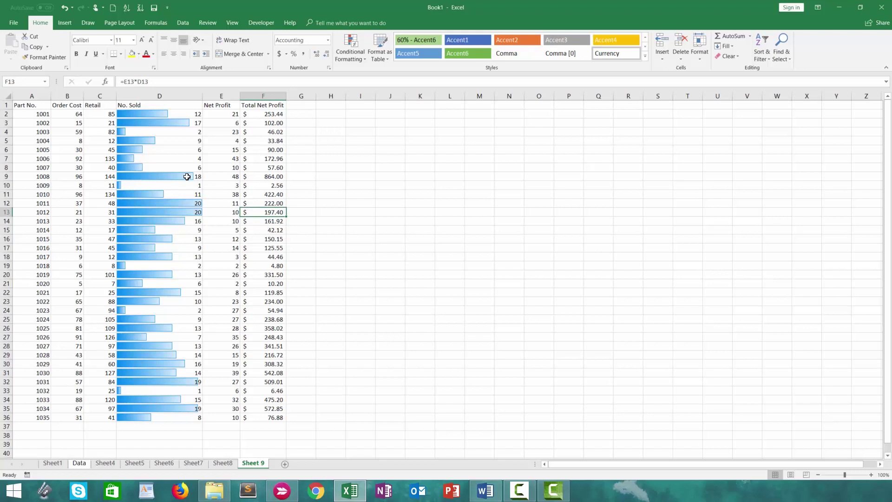
{"action": "key", "text": "ctrl+z"}
{"action": "key", "text": "ctrl+z"}
{"action": "key", "text": "ctrl+z"}
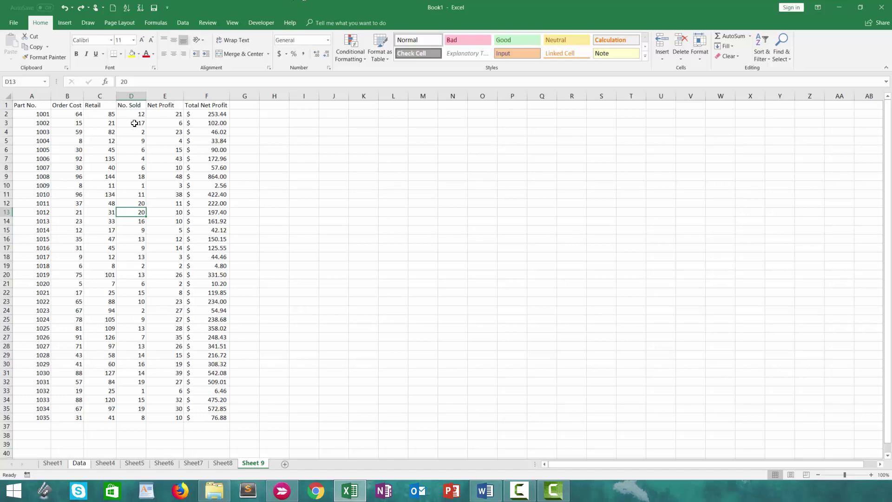
Highlight No. Sold values greater than 15 with Green Fill with Dark Green Text.
{"action": "left_click_drag", "start_coordinate": [130, 113], "coordinate": [132, 419]}
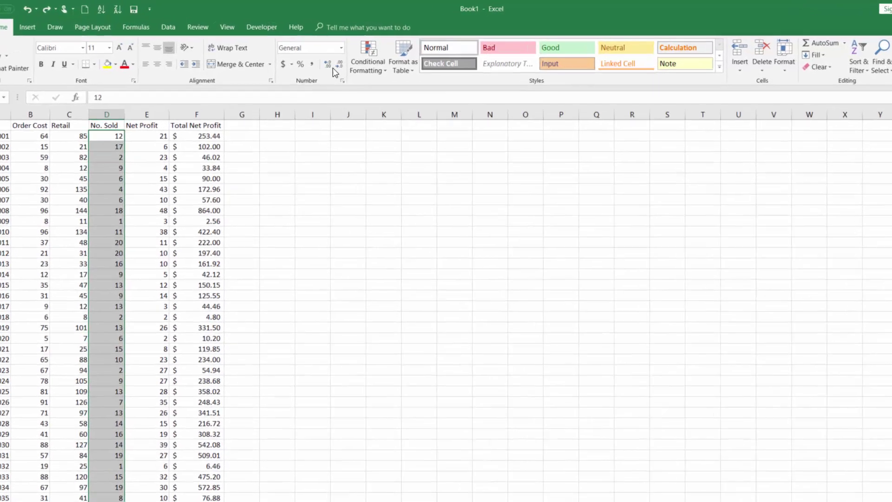
{"action": "left_click", "coordinate": [350, 52]}
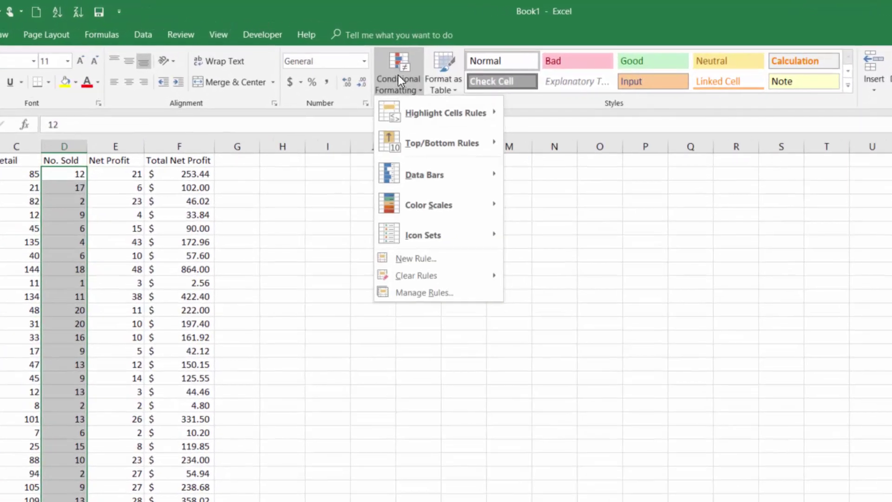
{"action": "mouse_move", "coordinate": [418, 121]}
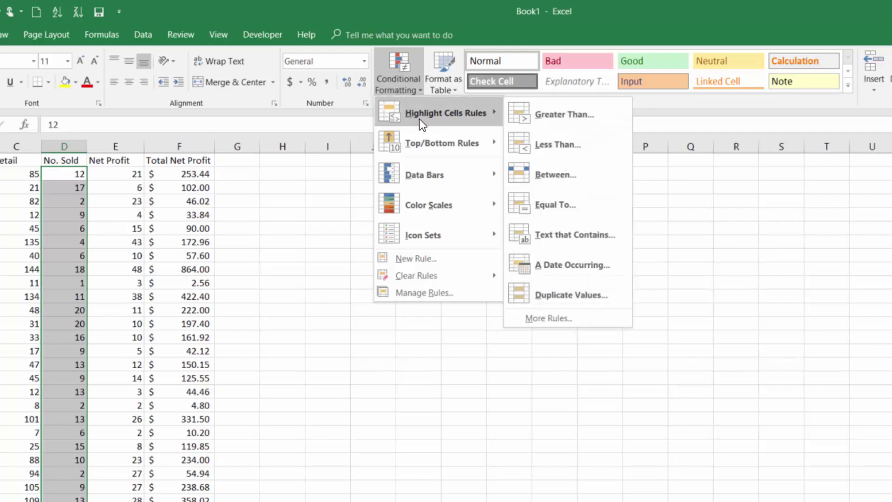
{"action": "left_click", "coordinate": [547, 114]}
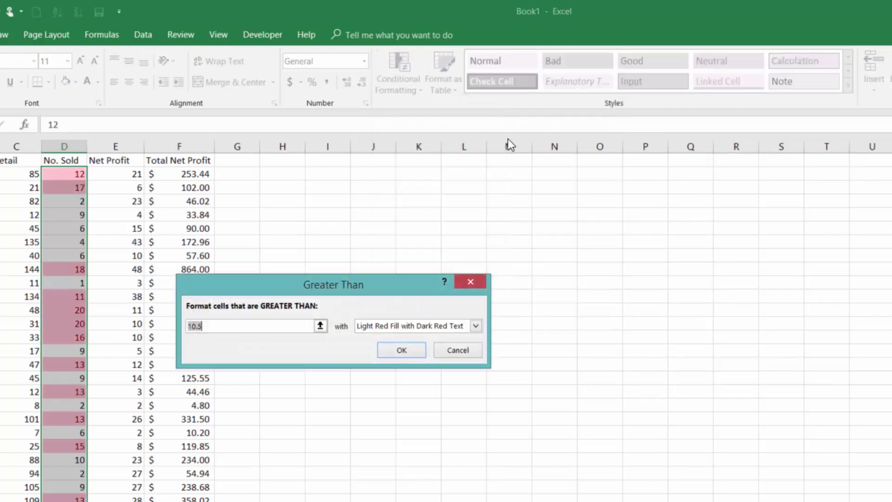
{"action": "type", "text": "15"}
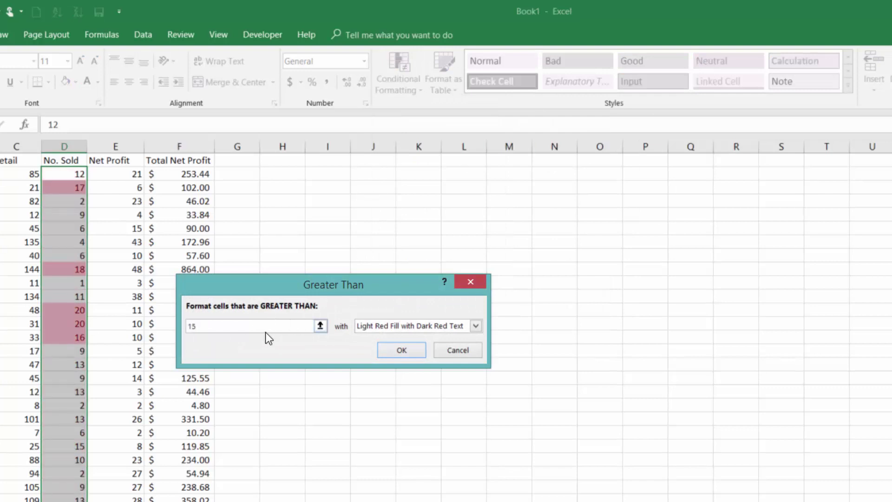
{"action": "left_click", "coordinate": [385, 327]}
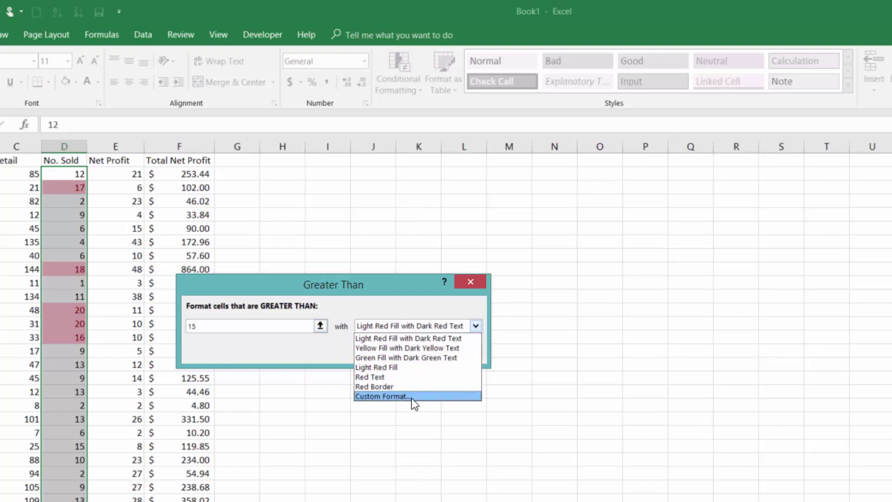
{"action": "left_click", "coordinate": [426, 358]}
{"action": "left_click", "coordinate": [402, 351]}
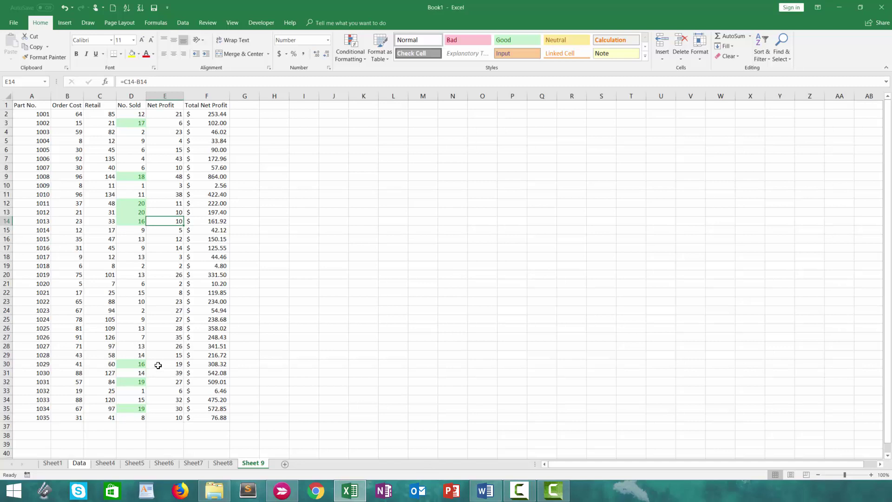
Apply the Green - White Color Scale to the Total Net Profit values F2:F36.
{"action": "left_click", "coordinate": [212, 123]}
{"action": "left_click", "coordinate": [211, 114]}
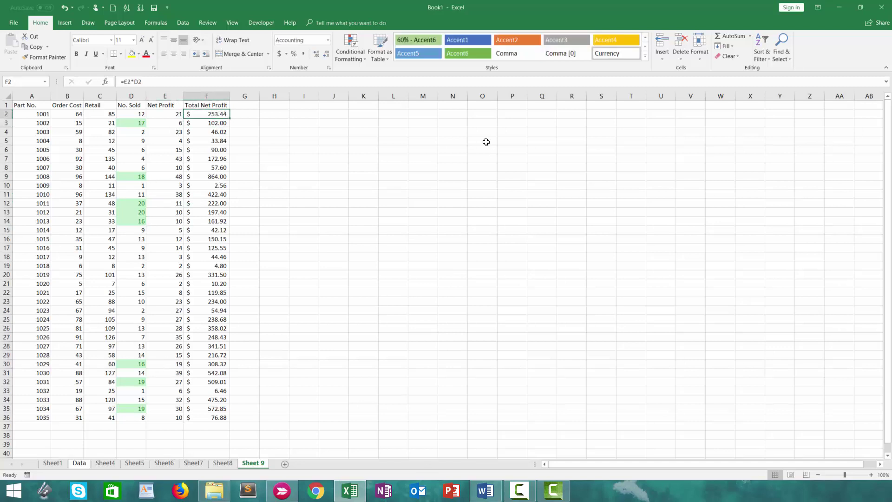
{"action": "left_click_drag", "start_coordinate": [210, 115], "coordinate": [213, 417]}
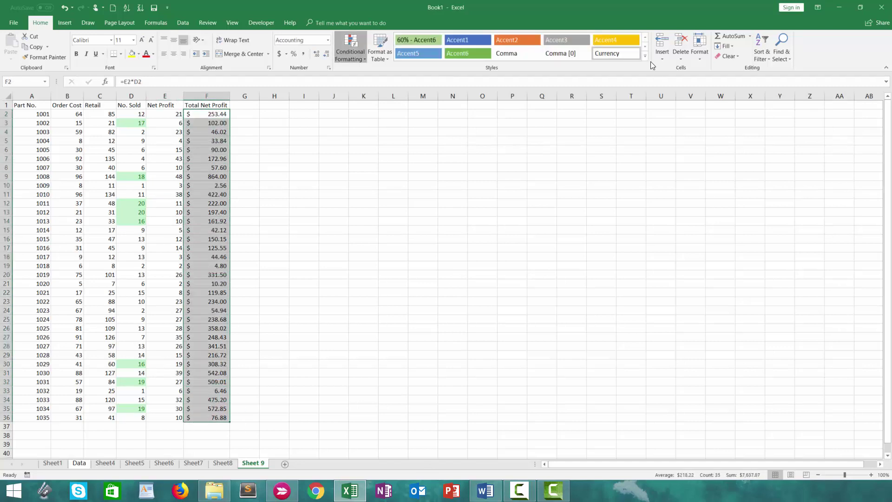
{"action": "left_click", "coordinate": [350, 49]}
{"action": "mouse_move", "coordinate": [392, 135]}
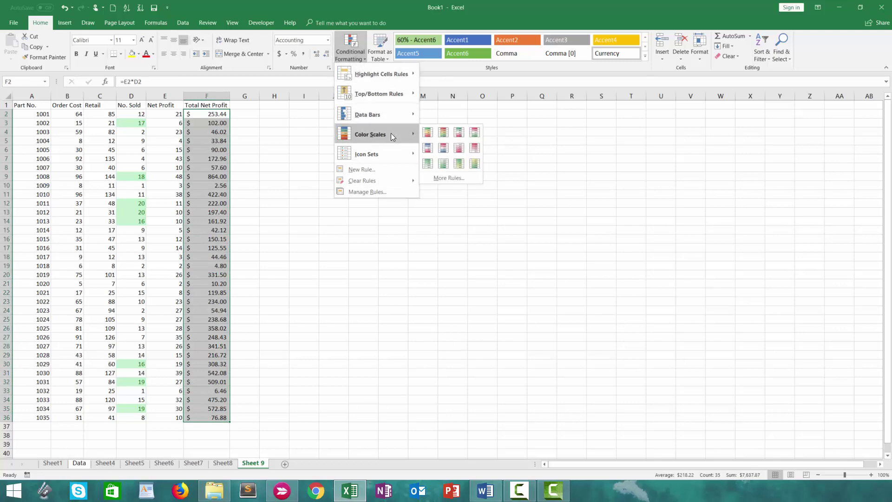
{"action": "left_click", "coordinate": [428, 163]}
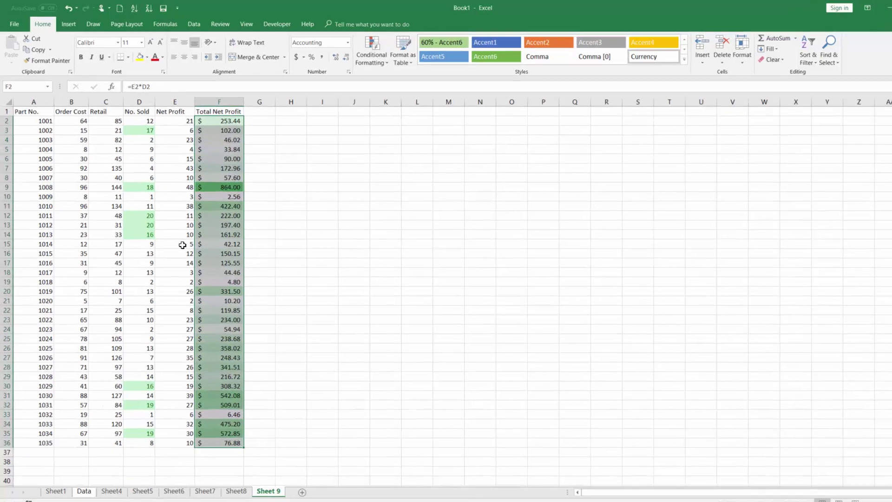
{"action": "left_click", "coordinate": [186, 251]}
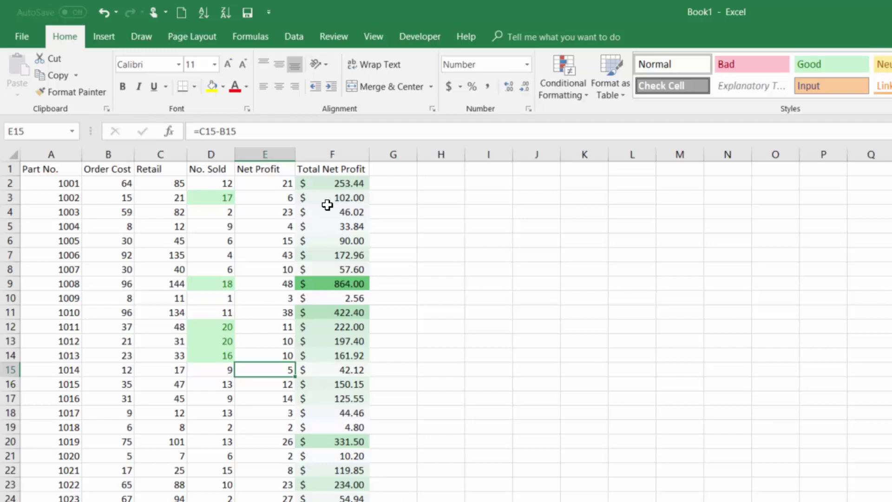
Add solid blue data bars to the Total Net Profit values, then reselect F2:F36.
{"action": "left_click_drag", "start_coordinate": [339, 183], "coordinate": [223, 443]}
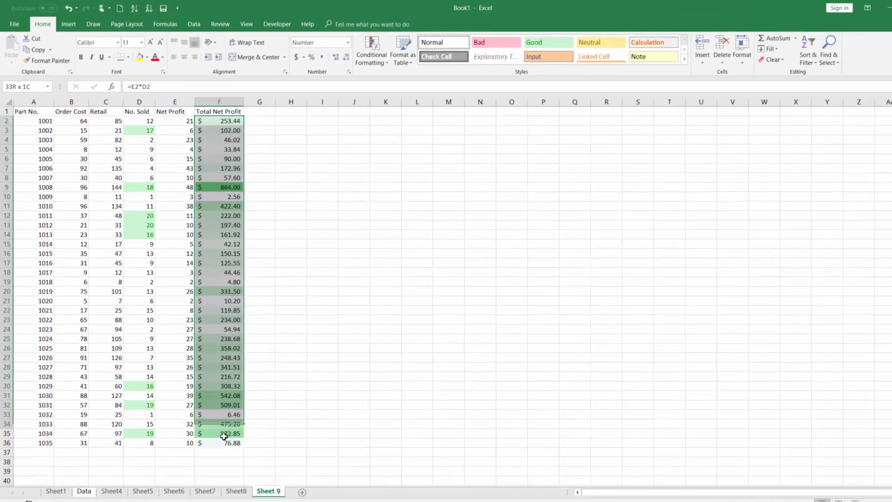
{"action": "left_click", "coordinate": [372, 51]}
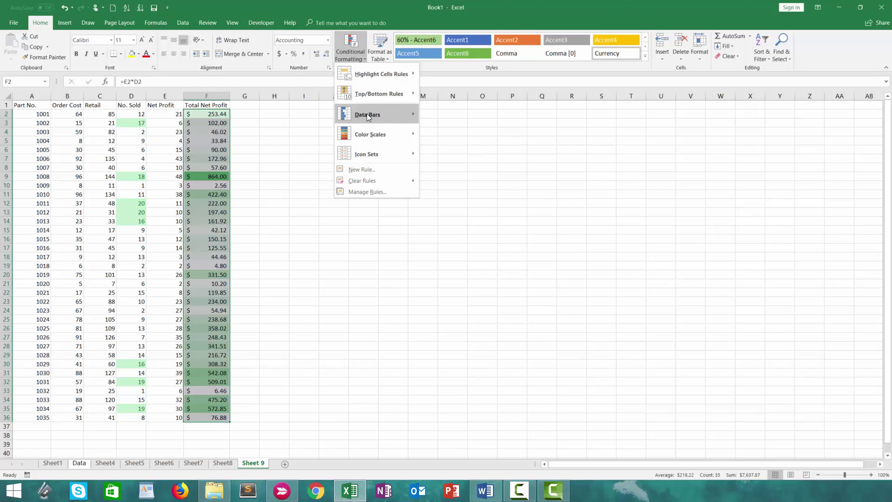
{"action": "mouse_move", "coordinate": [369, 117]}
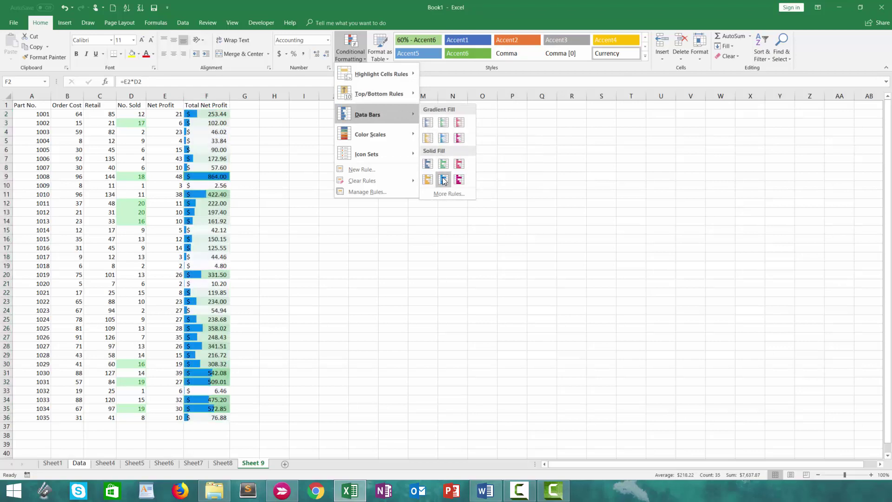
{"action": "left_click", "coordinate": [444, 179]}
{"action": "left_click", "coordinate": [339, 221]}
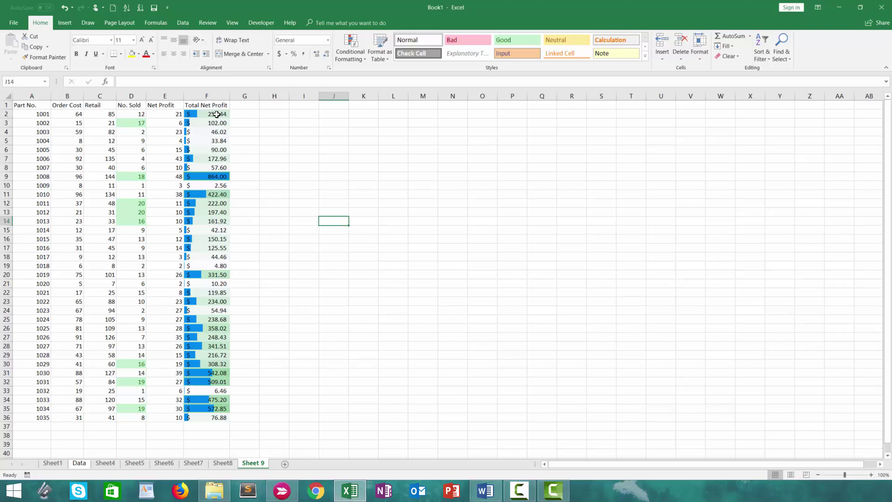
{"action": "left_click_drag", "start_coordinate": [216, 115], "coordinate": [217, 408]}
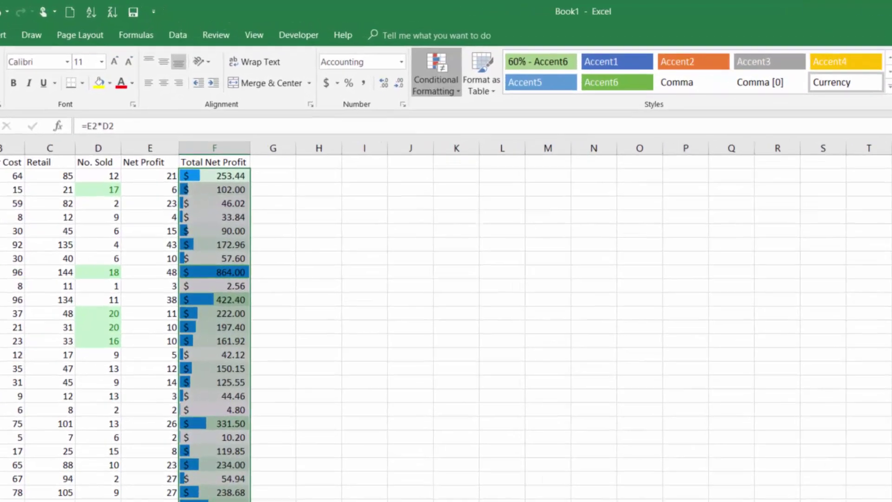
{"action": "left_click", "coordinate": [386, 70]}
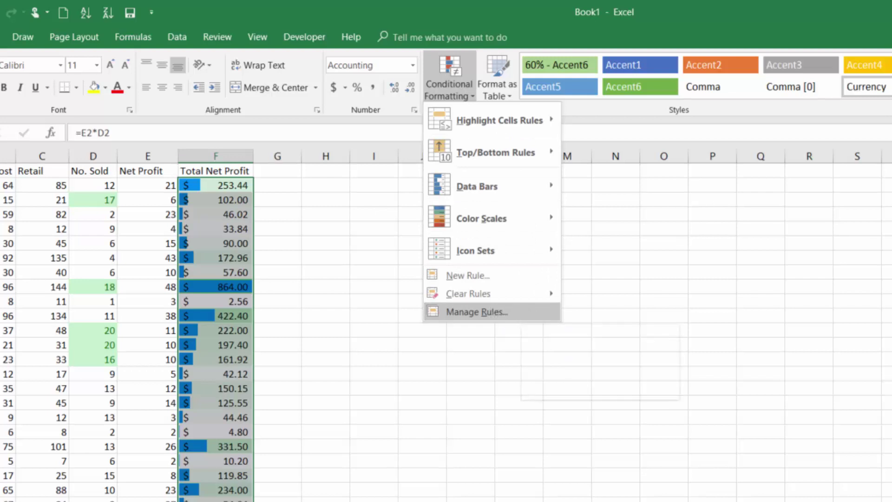
Delete the Graded Color Scale rule in Manage Rules, keeping only the blue data bars.
{"action": "left_click", "coordinate": [523, 310]}
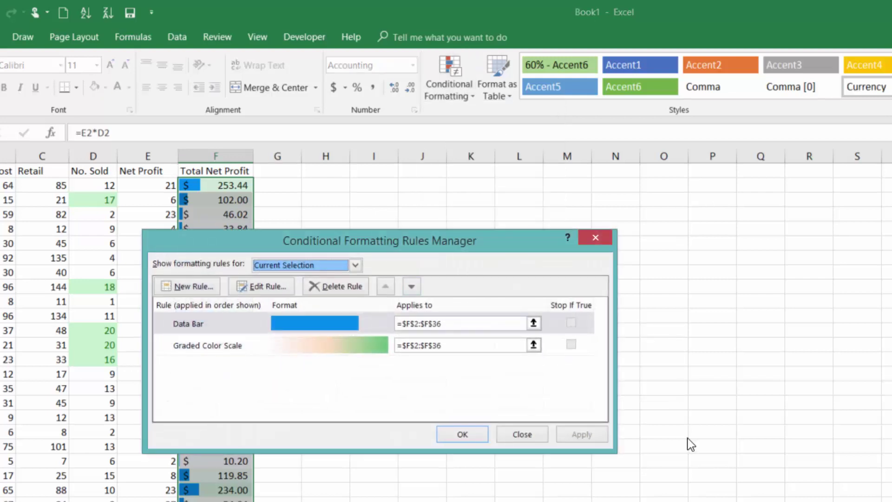
{"action": "left_click", "coordinate": [224, 349]}
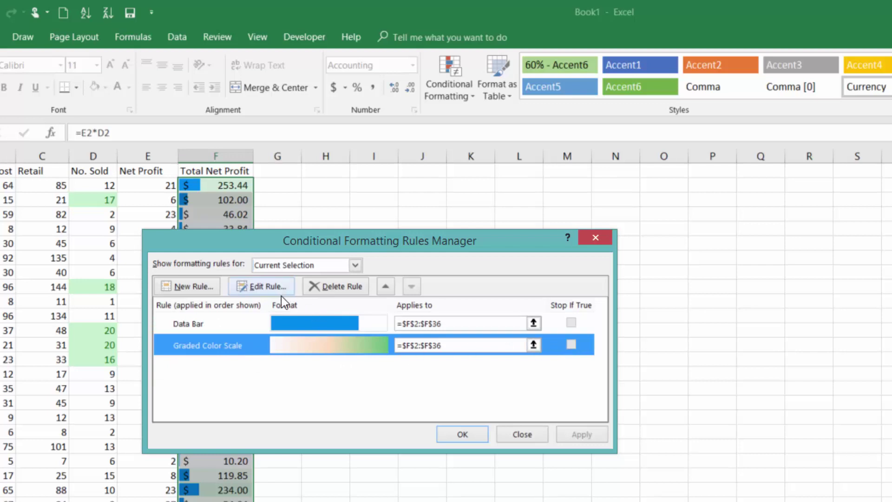
{"action": "left_click", "coordinate": [322, 292]}
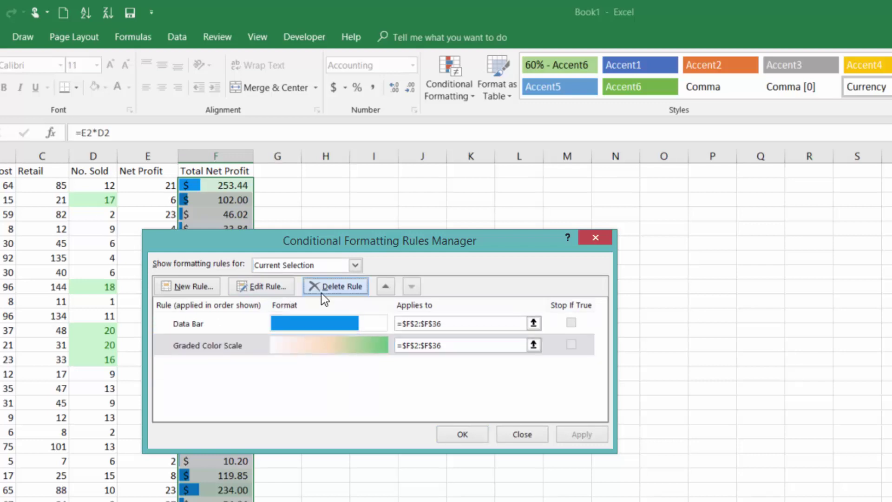
{"action": "left_click", "coordinate": [578, 434]}
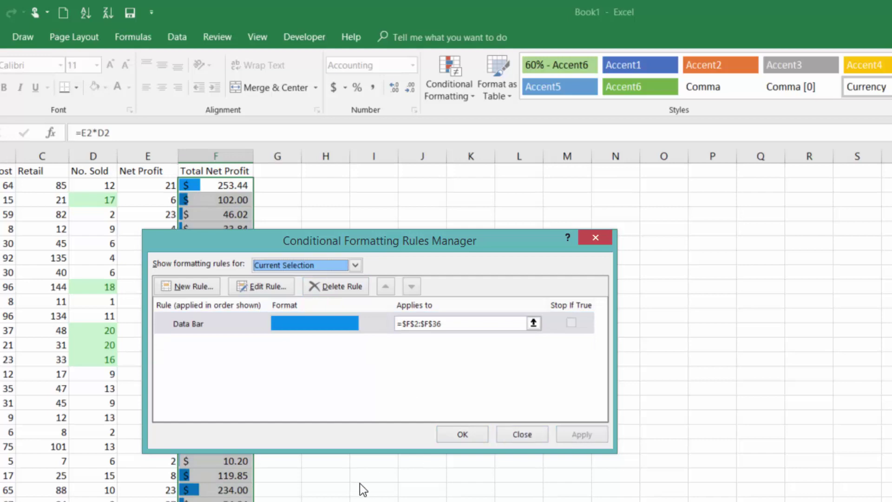
{"action": "left_click", "coordinate": [478, 434]}
{"action": "left_click", "coordinate": [326, 446]}
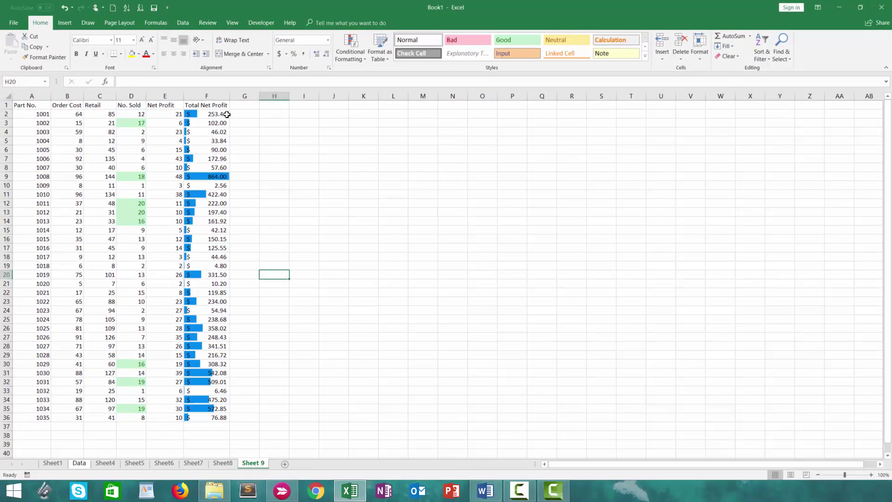
{"action": "left_click_drag", "start_coordinate": [231, 96], "coordinate": [244, 96]}
Turn off the worksheet gridlines on the View tab.
{"action": "left_click", "coordinate": [249, 150]}
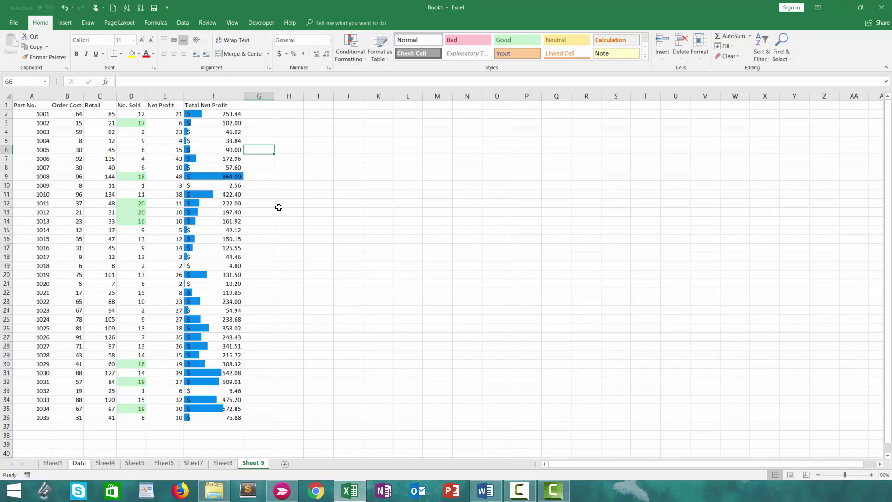
{"action": "left_click", "coordinate": [285, 212]}
{"action": "left_click", "coordinate": [233, 23]}
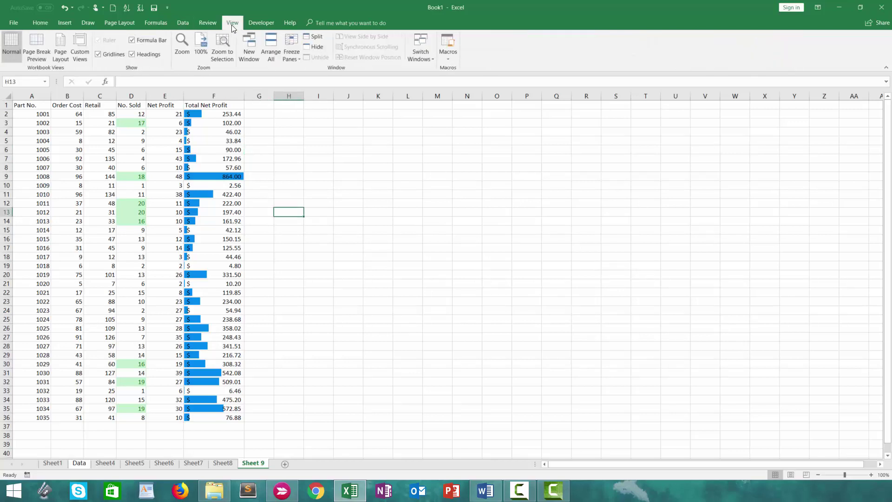
{"action": "left_click", "coordinate": [99, 55]}
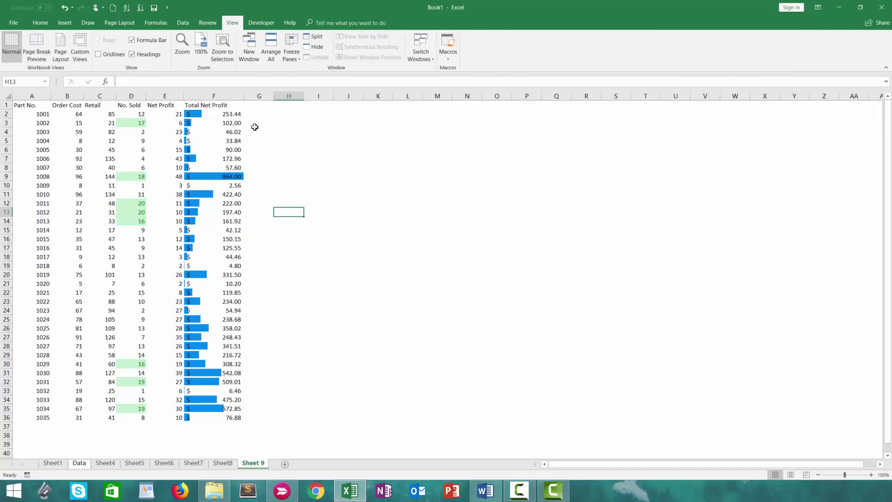
{"action": "key", "text": "F10"}
Delete the Cell Value > 15 and Data Bar rules for A1:F36, then select F2:F36.
{"action": "left_click_drag", "start_coordinate": [230, 419], "coordinate": [21, 105]}
{"action": "left_click", "coordinate": [41, 22]}
{"action": "left_click", "coordinate": [350, 51]}
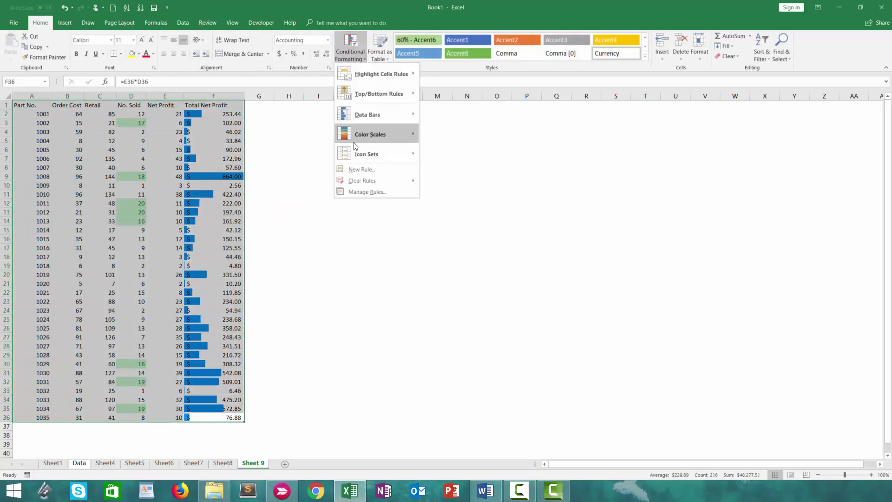
{"action": "left_click", "coordinate": [376, 190]}
{"action": "left_click", "coordinate": [241, 212]}
{"action": "left_click", "coordinate": [281, 176]}
{"action": "left_click", "coordinate": [281, 175]}
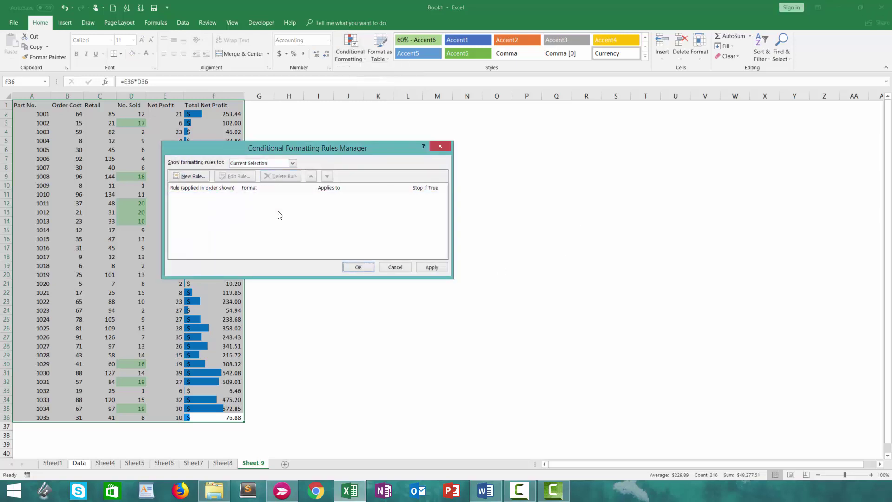
{"action": "left_click", "coordinate": [433, 267]}
{"action": "key", "text": "Escape"}
{"action": "left_click", "coordinate": [214, 337]}
{"action": "left_click_drag", "start_coordinate": [218, 416], "coordinate": [217, 116]}
{"action": "left_click", "coordinate": [350, 49]}
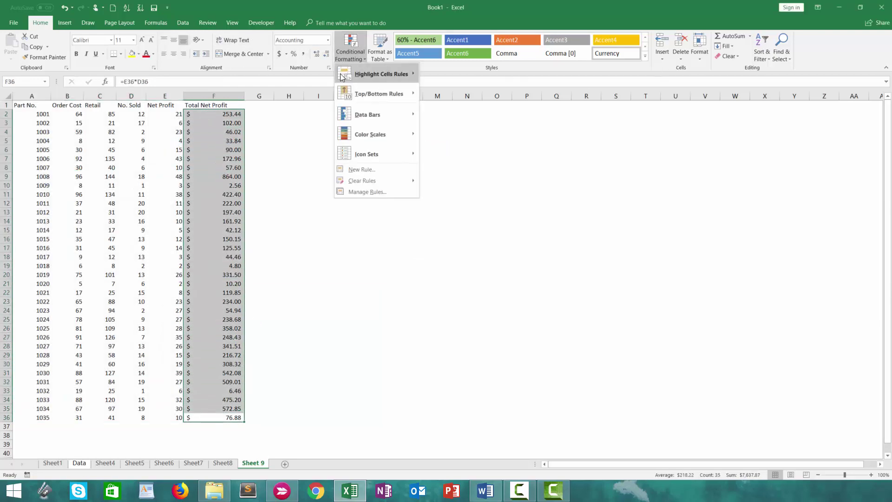
{"action": "mouse_move", "coordinate": [356, 78]}
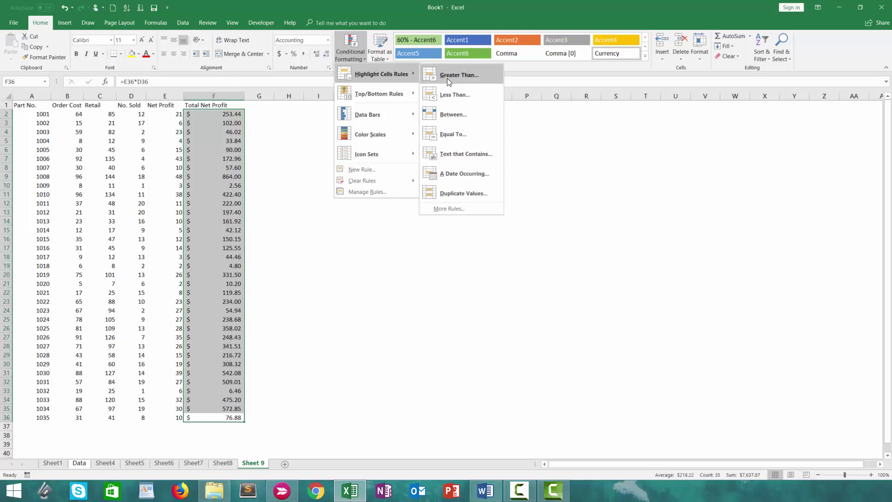
{"action": "left_click", "coordinate": [455, 94]}
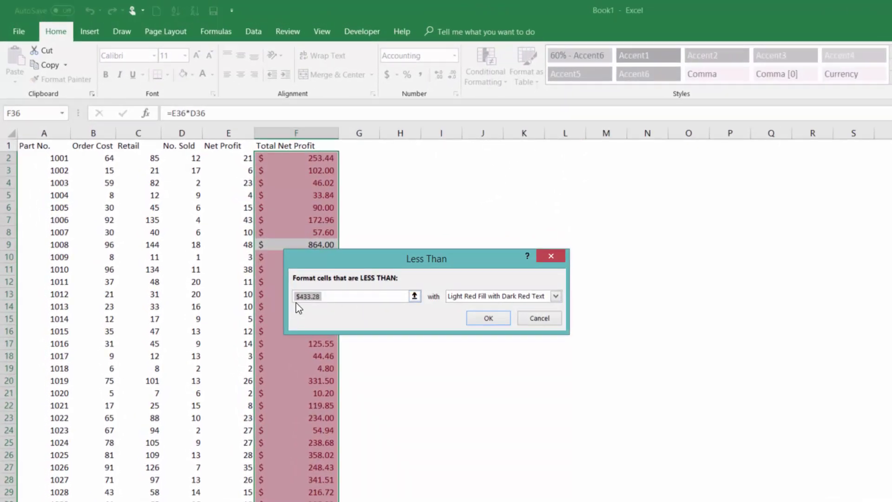
{"action": "left_click", "coordinate": [360, 298]}
{"action": "type", "text": "300"}
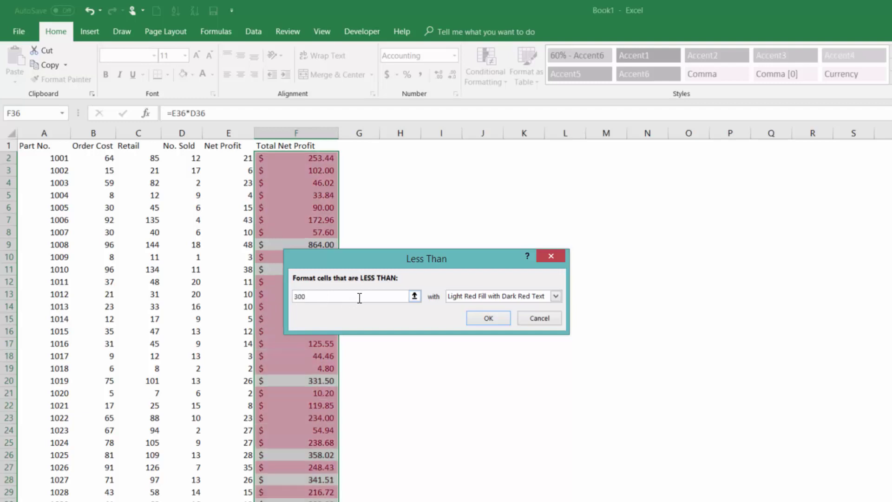
{"action": "left_click", "coordinate": [489, 318]}
{"action": "left_click", "coordinate": [424, 359]}
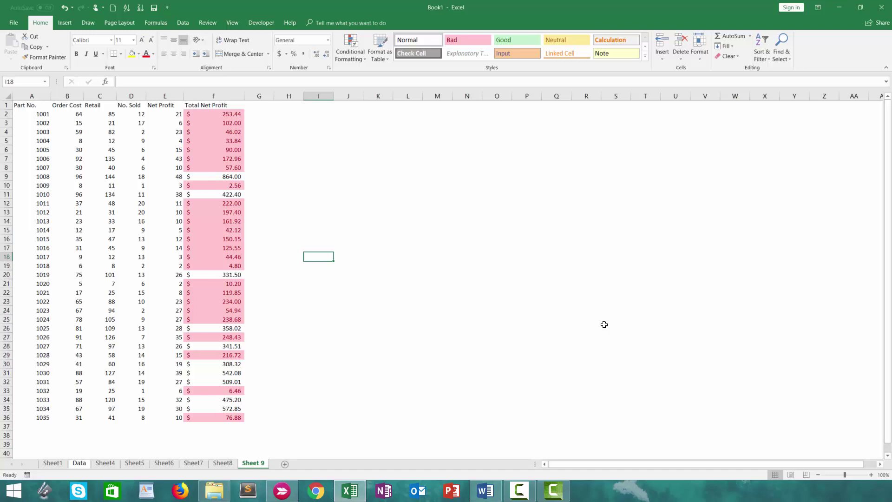
Replace the light red highlight with Green Fill with Dark Green Text for Total Net Profit values above 300.
{"action": "key", "text": "ctrl+z"}
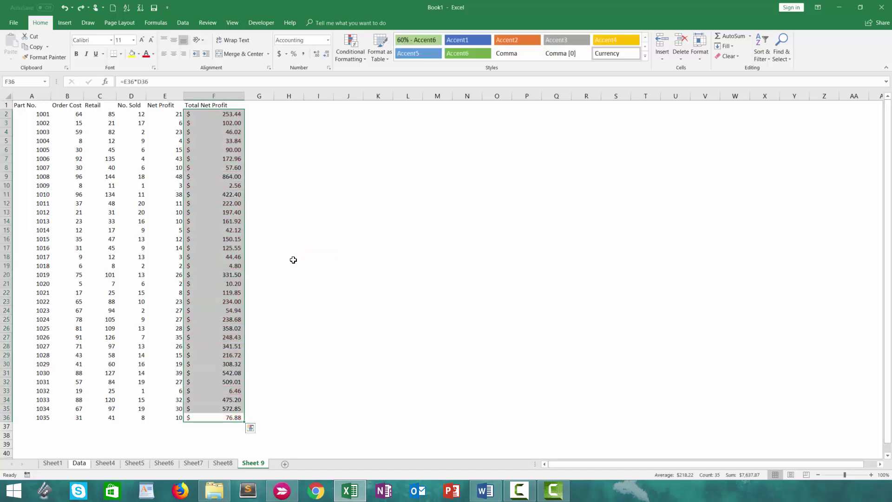
{"action": "key", "text": "ctrl+z"}
{"action": "left_click_drag", "start_coordinate": [233, 115], "coordinate": [228, 417]}
{"action": "left_click", "coordinate": [367, 60]}
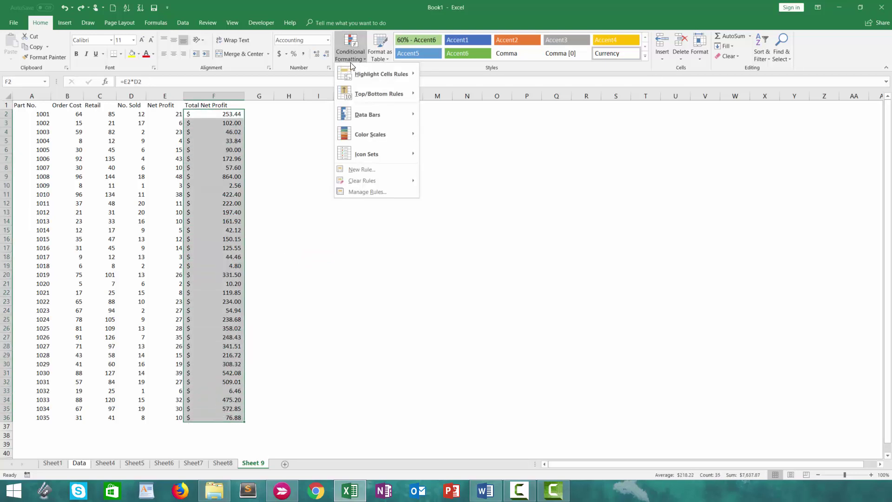
{"action": "mouse_move", "coordinate": [373, 70]}
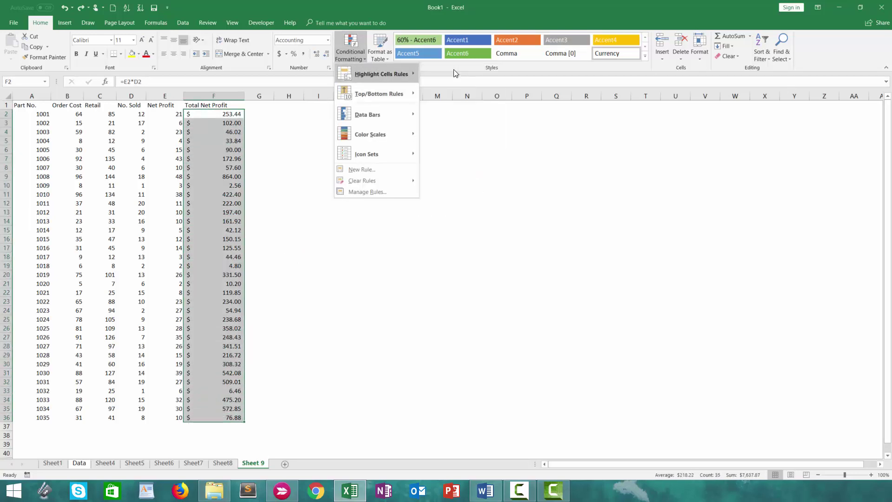
{"action": "left_click", "coordinate": [449, 75]}
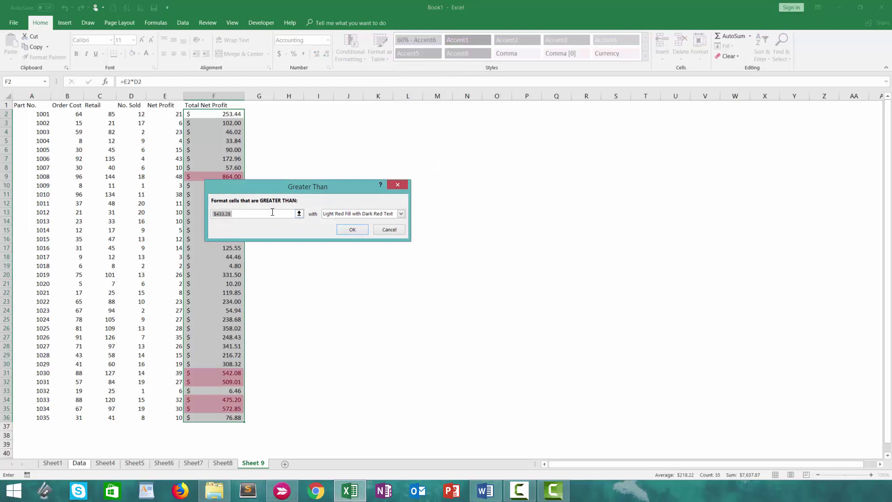
{"action": "type", "text": "300"}
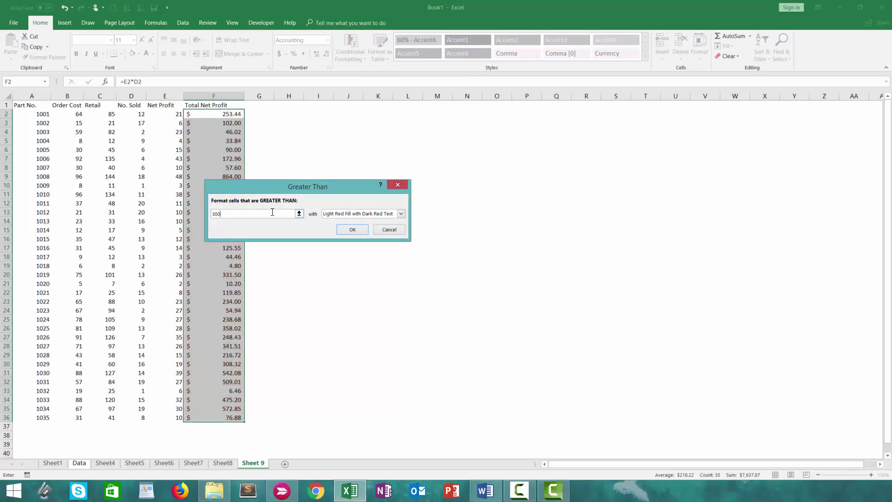
{"action": "left_click", "coordinate": [349, 214]}
{"action": "key", "text": "Down"}
{"action": "key", "text": "Down"}
{"action": "key", "text": "Return"}
{"action": "left_click", "coordinate": [343, 232]}
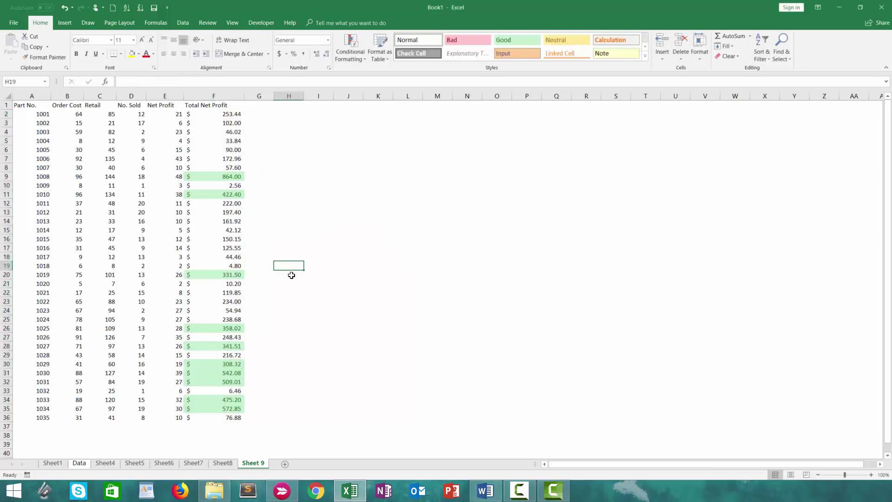